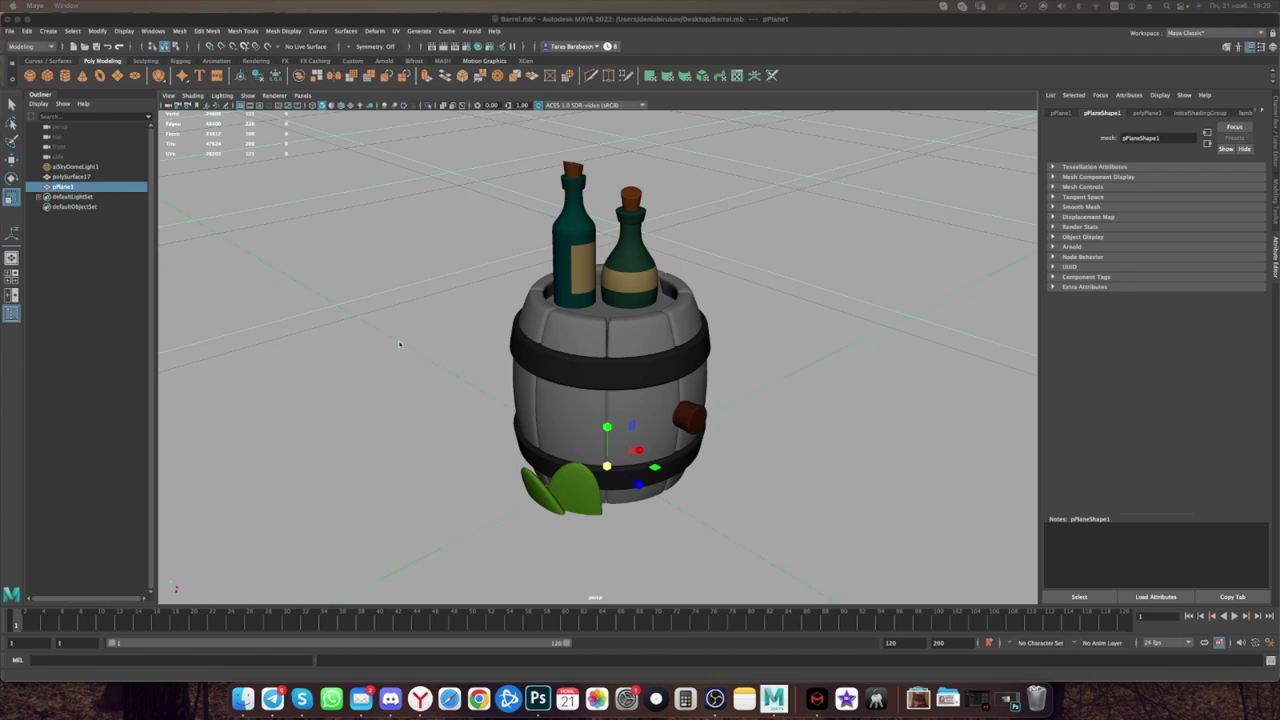
Step: Inspect the finished barrel, then view the new six-sided pCylinder1 (radius 1, height 2)
click(607, 323)
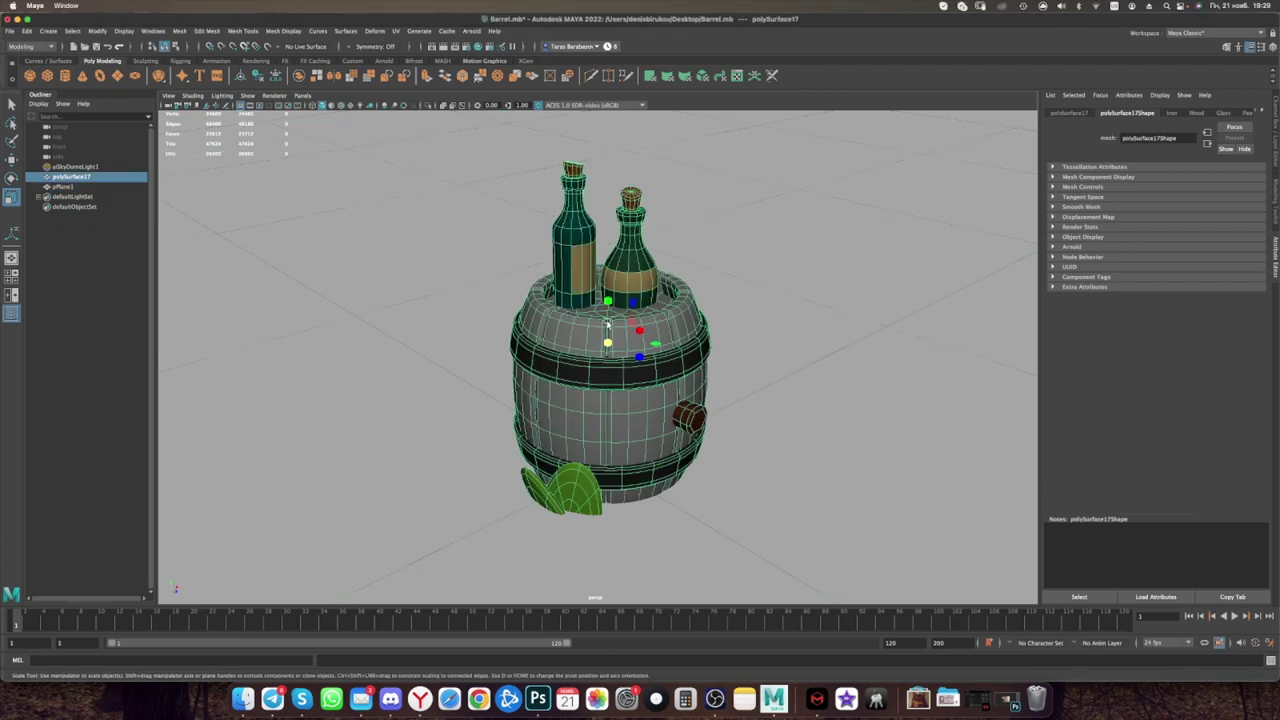
alt+drag(607, 323, 650, 360)
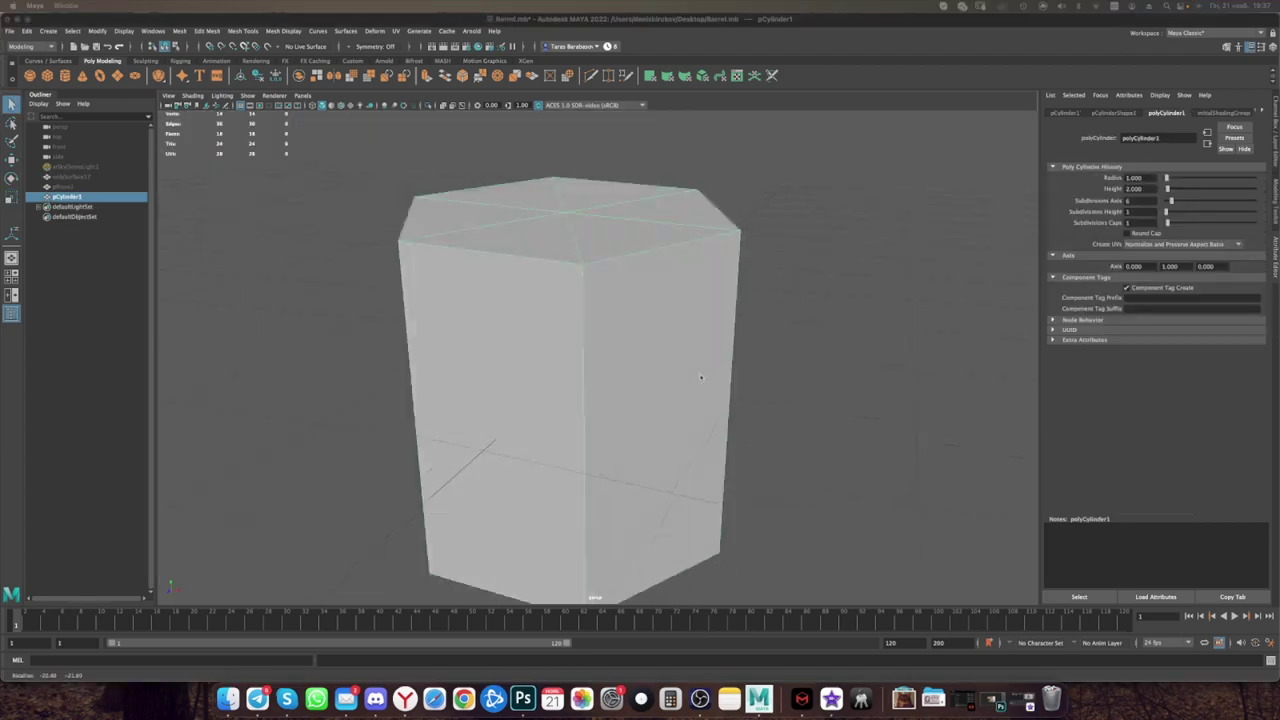
alt+drag(660, 380, 712, 379)
Step: Switch the cylinder to face selection and pick one side face
scroll(698, 370, up, 2)
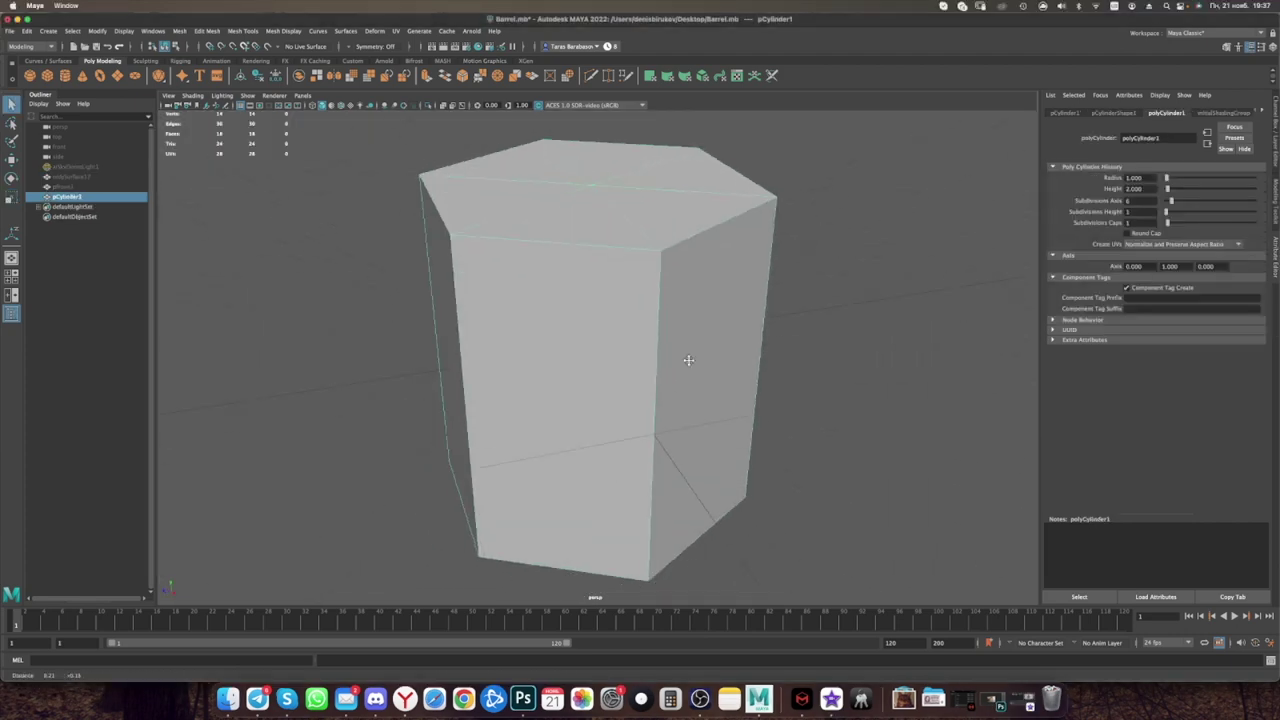
scroll(684, 360, up, 2)
scroll(684, 370, down, 3)
alt+drag(684, 370, 623, 358)
right_click(623, 358)
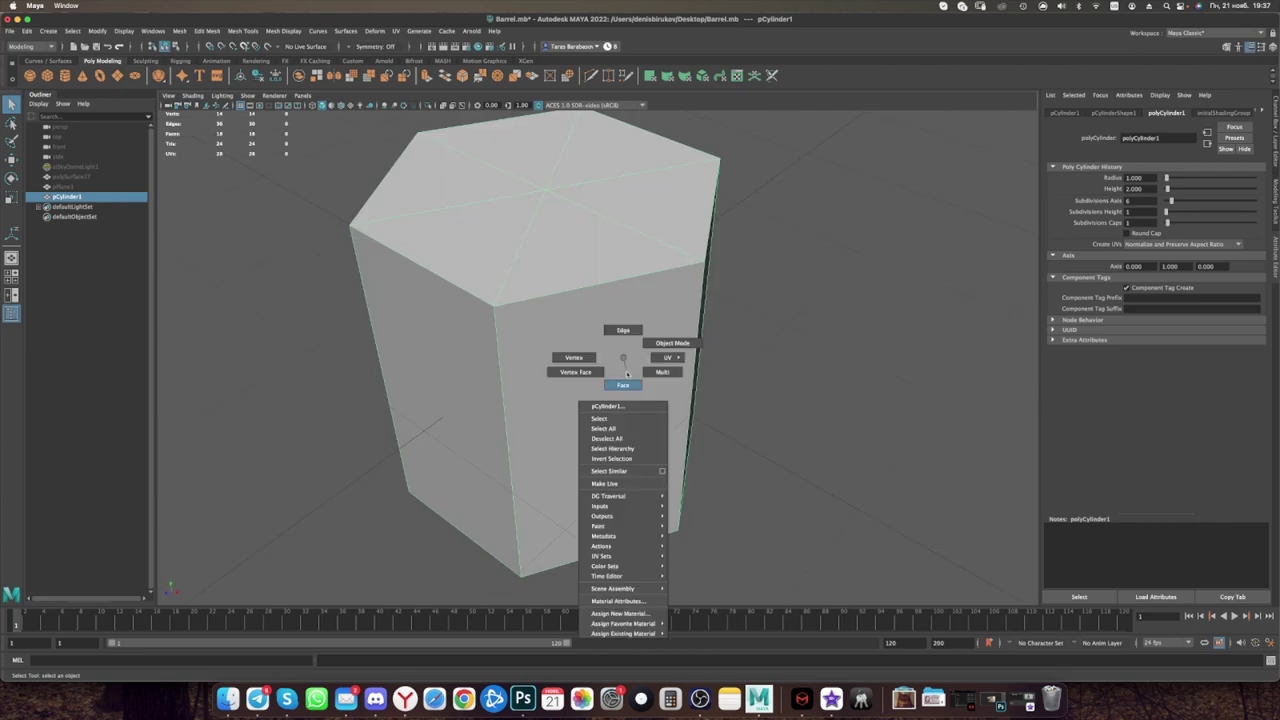
click(623, 385)
mouse_move(666, 394)
alt+mouse_down()
mouse_move(654, 380)
mouse_move(757, 383)
mouse_move(737, 394)
alt+mouse_up()
click(583, 374)
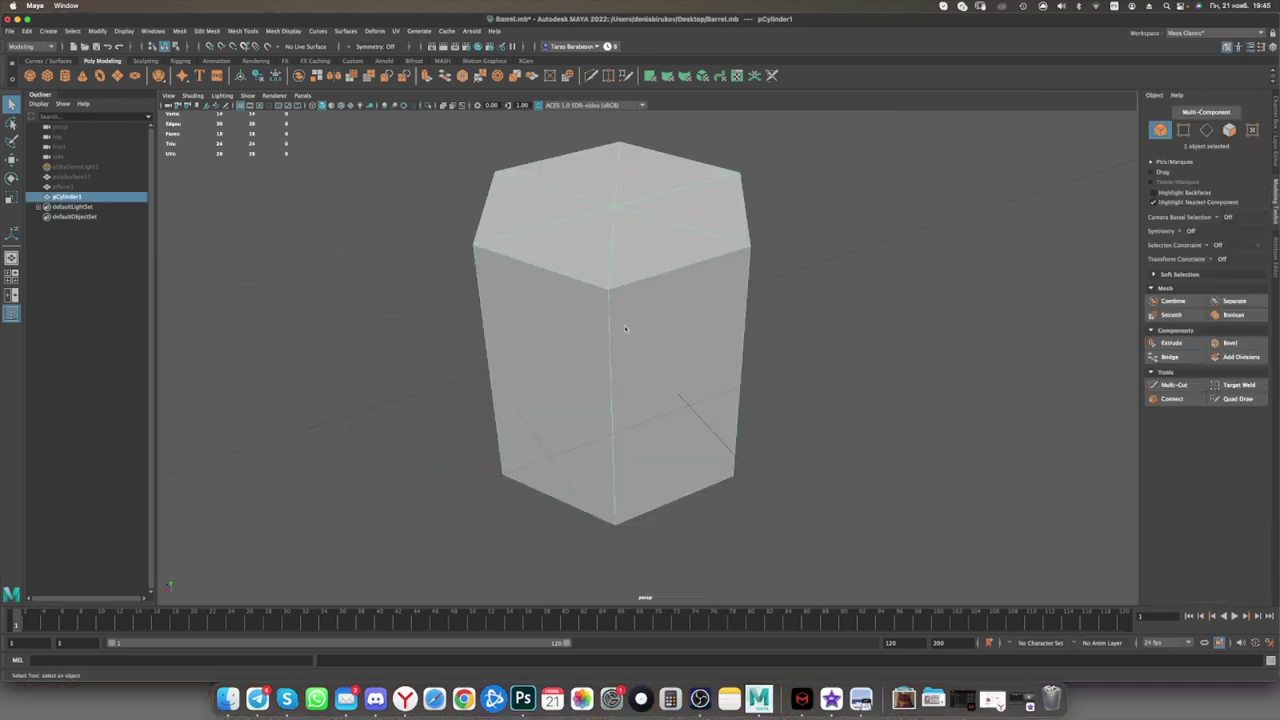
Step: Grow the selection to all six side faces of the cylinder, leaving the caps out
right_drag(625, 328, 626, 353)
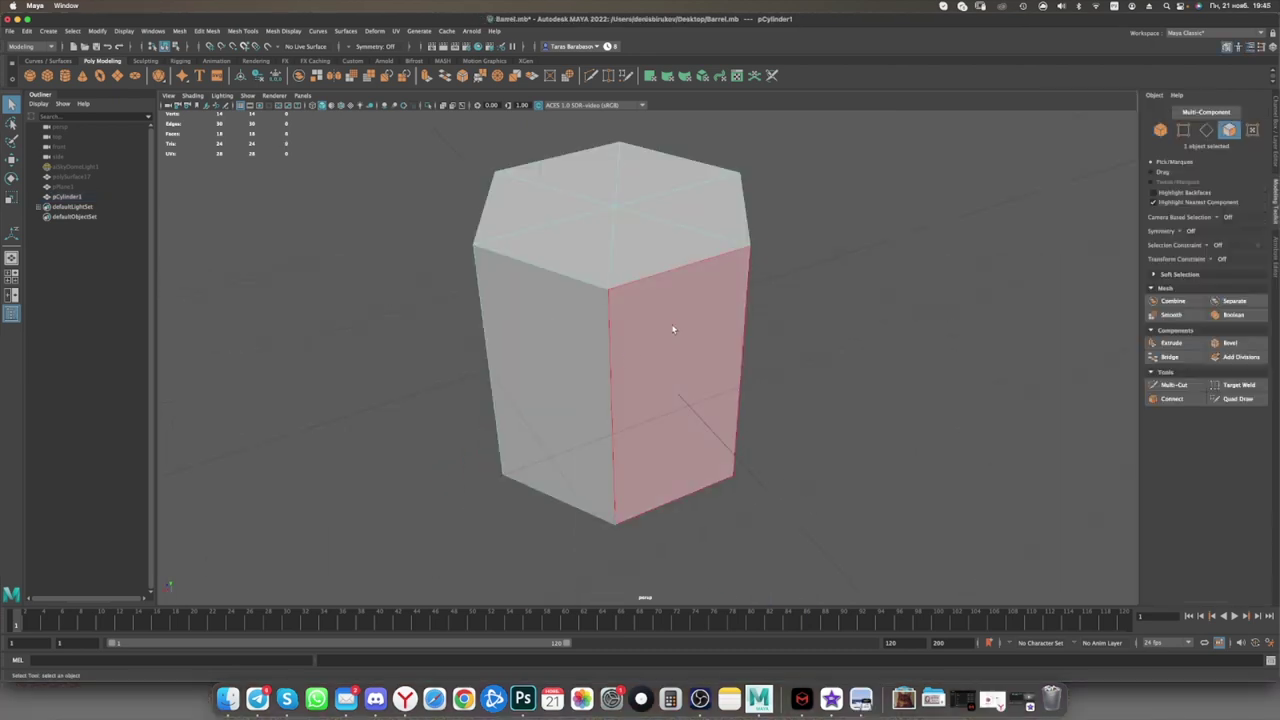
alt+drag(673, 329, 608, 335)
scroll(608, 335, up, 1)
scroll(608, 335, up, 2)
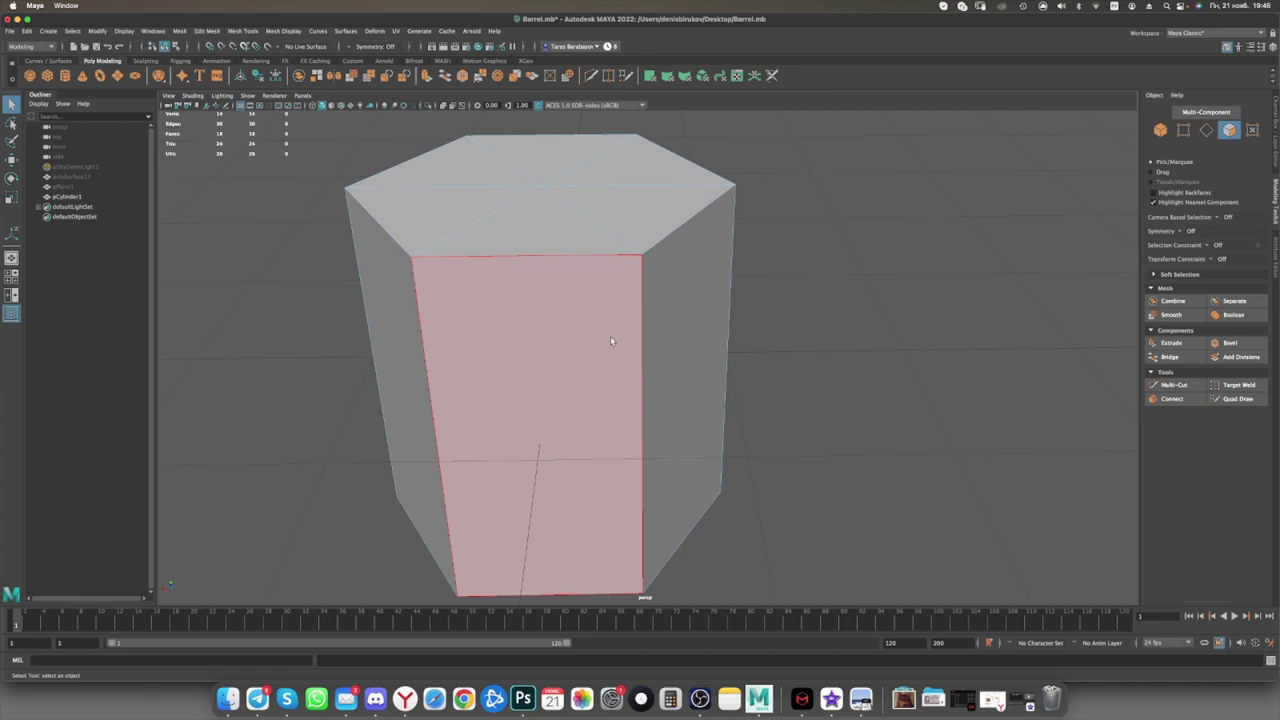
mouse_move(612, 341)
alt+mouse_down()
mouse_move(597, 334)
mouse_move(756, 393)
mouse_move(717, 405)
alt+mouse_up()
click(597, 334)
shift+click(717, 405)
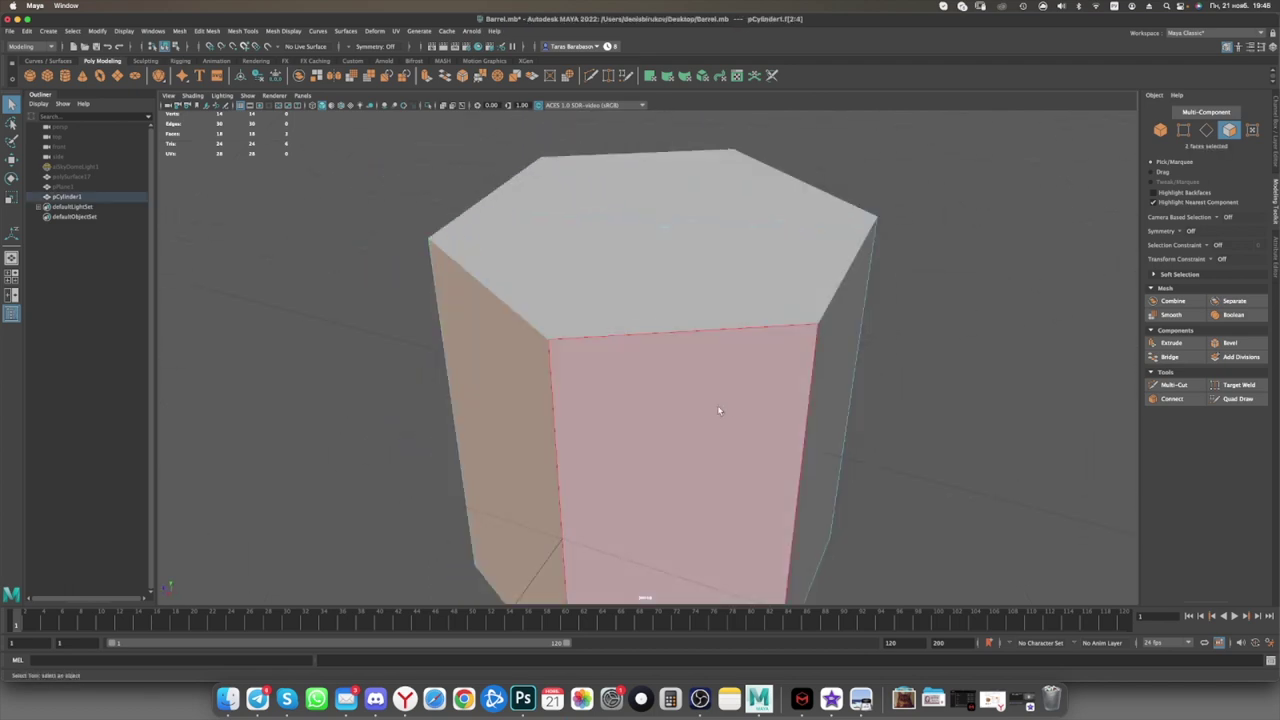
shift+double_click(812, 371)
Step: Extrude the six selected side faces, creating polyExtrudeFace1
alt+drag(763, 391, 1108, 354)
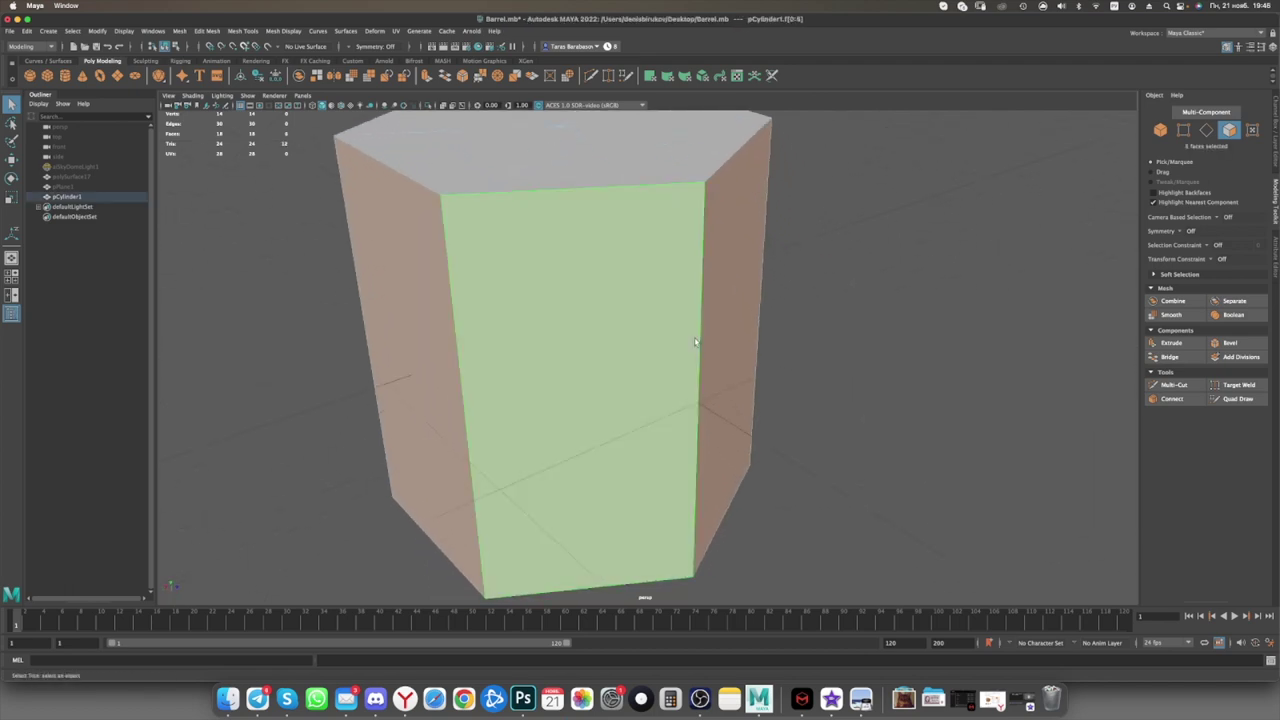
mouse_move(789, 357)
alt+mouse_down()
mouse_move(783, 368)
mouse_move(606, 337)
alt+mouse_up()
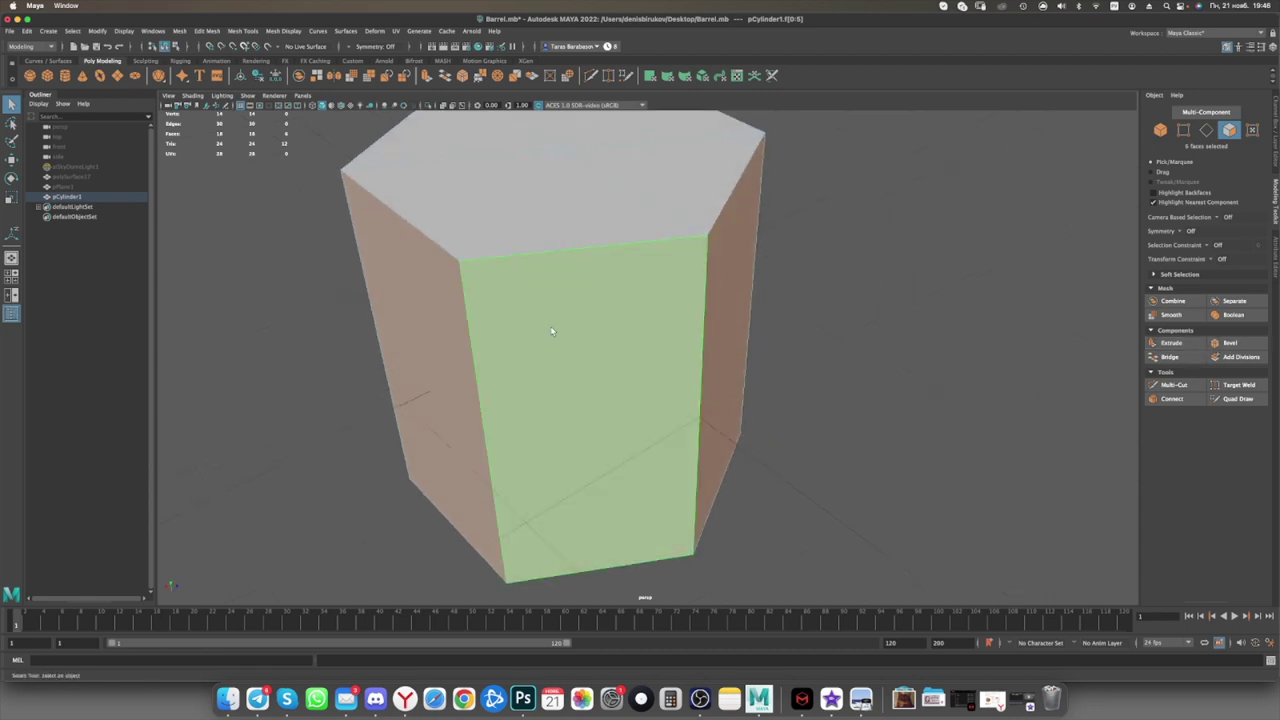
key(ctrl+e)
Step: Check the side faces pushed outward (Local Translate Z about 0.148), then bring up the Бочка.png reference
mouse_move(534, 374)
alt+mouse_down()
mouse_move(609, 348)
mouse_move(670, 438)
alt+mouse_up()
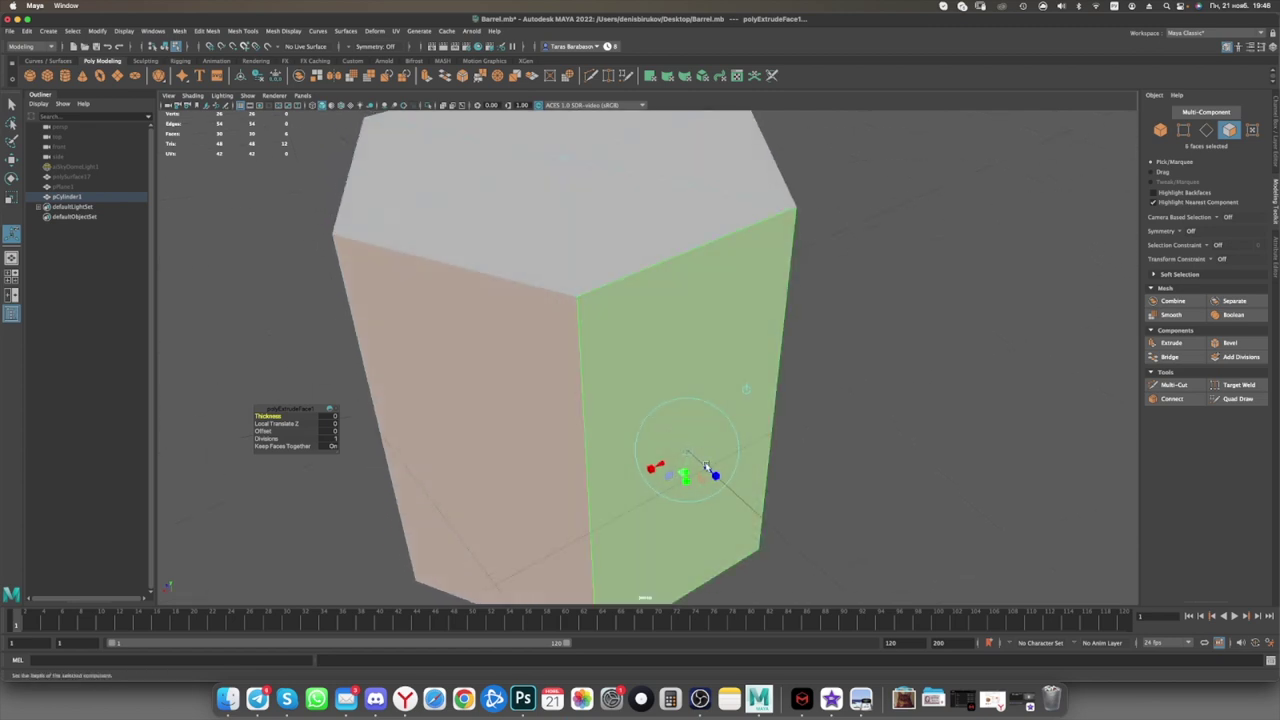
alt+drag(710, 473, 712, 483)
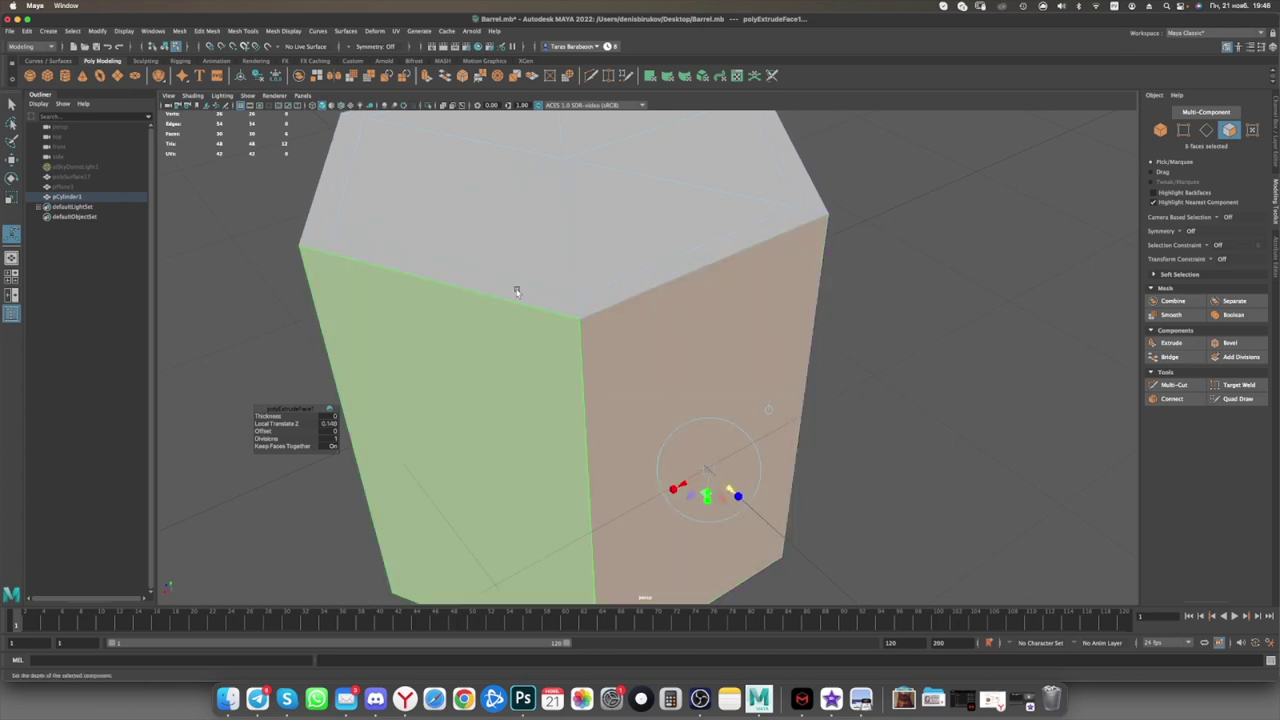
key(super+Tab)
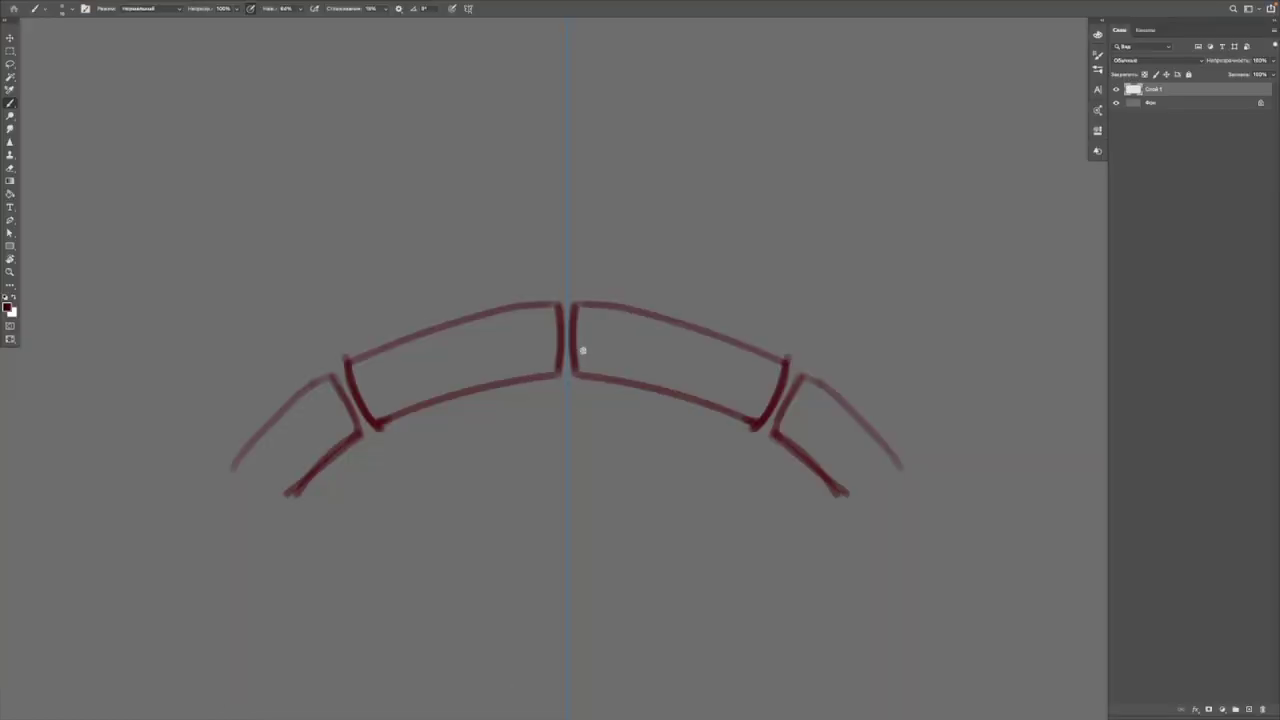
Step: Retrace the edges and upper and lower arcs of both stave boxes with darker symmetric strokes
mouse_move(577, 309)
mouse_down()
mouse_move(575, 377)
mouse_move(648, 382)
mouse_up()
key(ctrl+z)
drag(394, 426, 562, 372)
drag(378, 430, 565, 371)
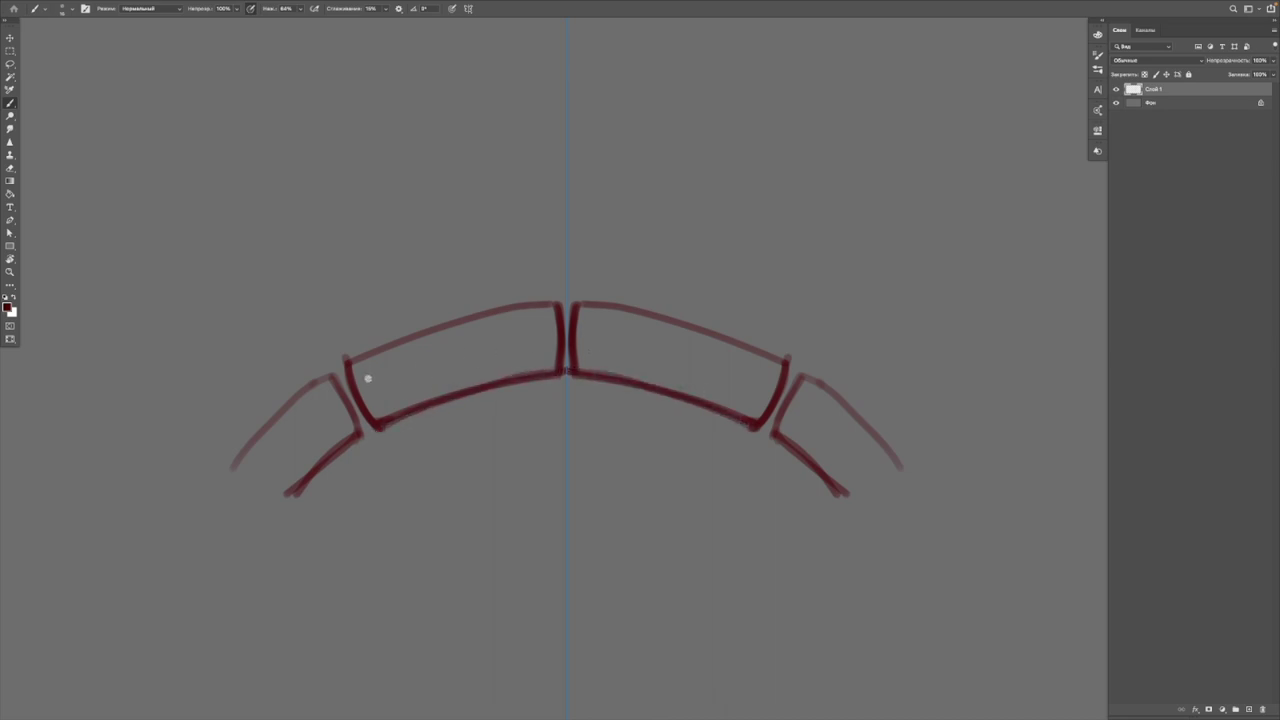
drag(380, 343, 557, 297)
key(ctrl+z)
drag(345, 358, 555, 302)
key(ctrl+z)
drag(363, 357, 550, 301)
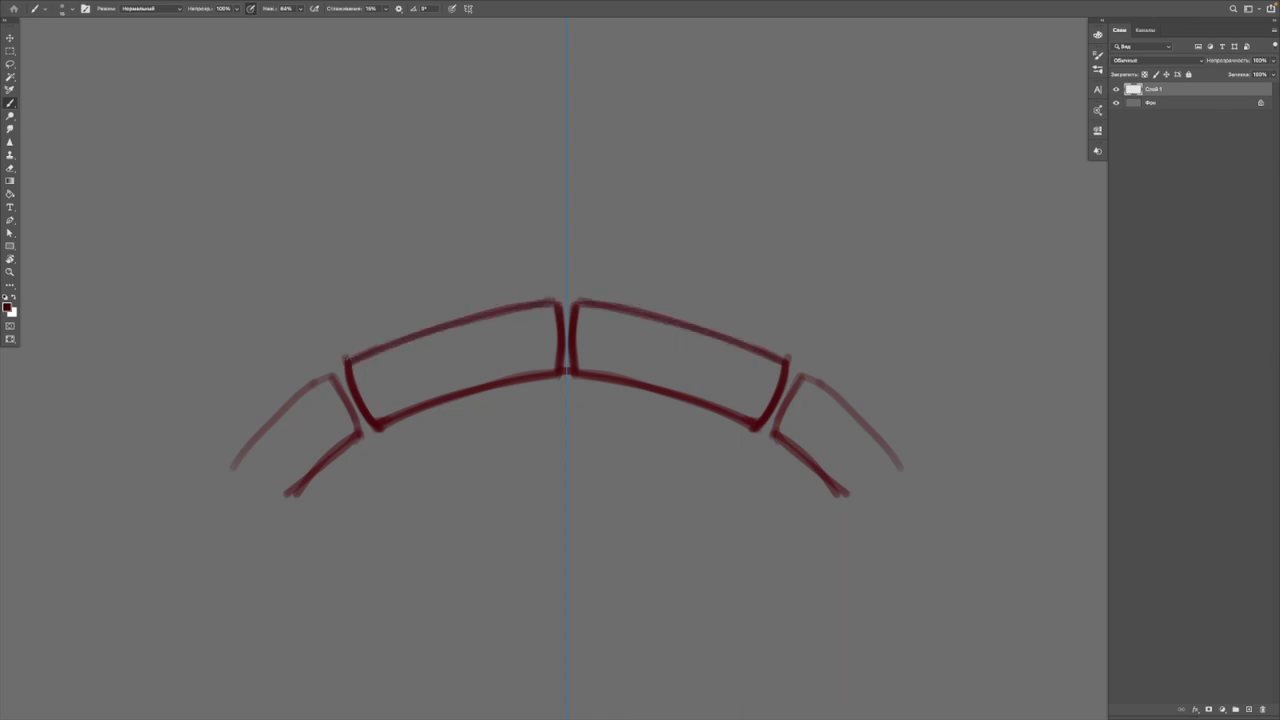
Step: Glance at the barrel reference, then return to Maya with the whole cylinder selected
key(super+Tab)
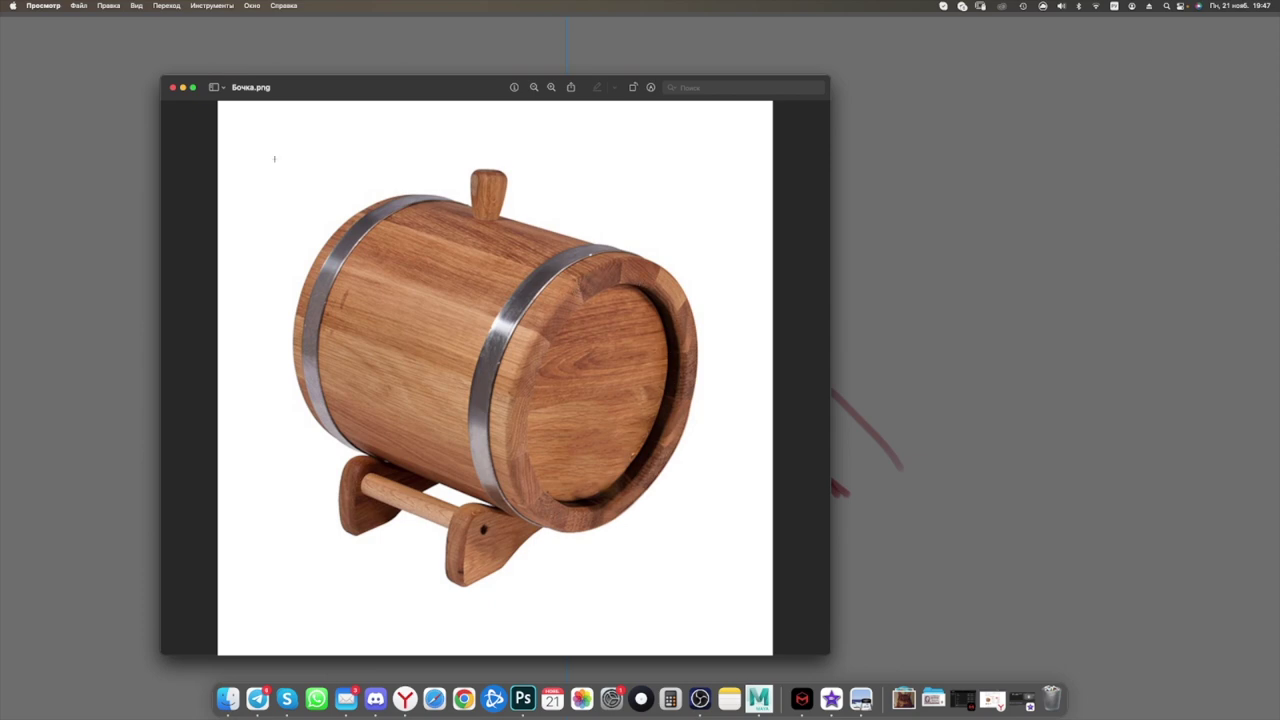
key(super+Tab)
mouse_move(632, 403)
alt+mouse_down()
mouse_move(590, 309)
mouse_move(746, 374)
mouse_move(553, 368)
alt+mouse_up()
key(F8)
Step: Bevel all cylinder edges with fraction 0.1 and 1 segment
alt+drag(731, 293, 591, 294)
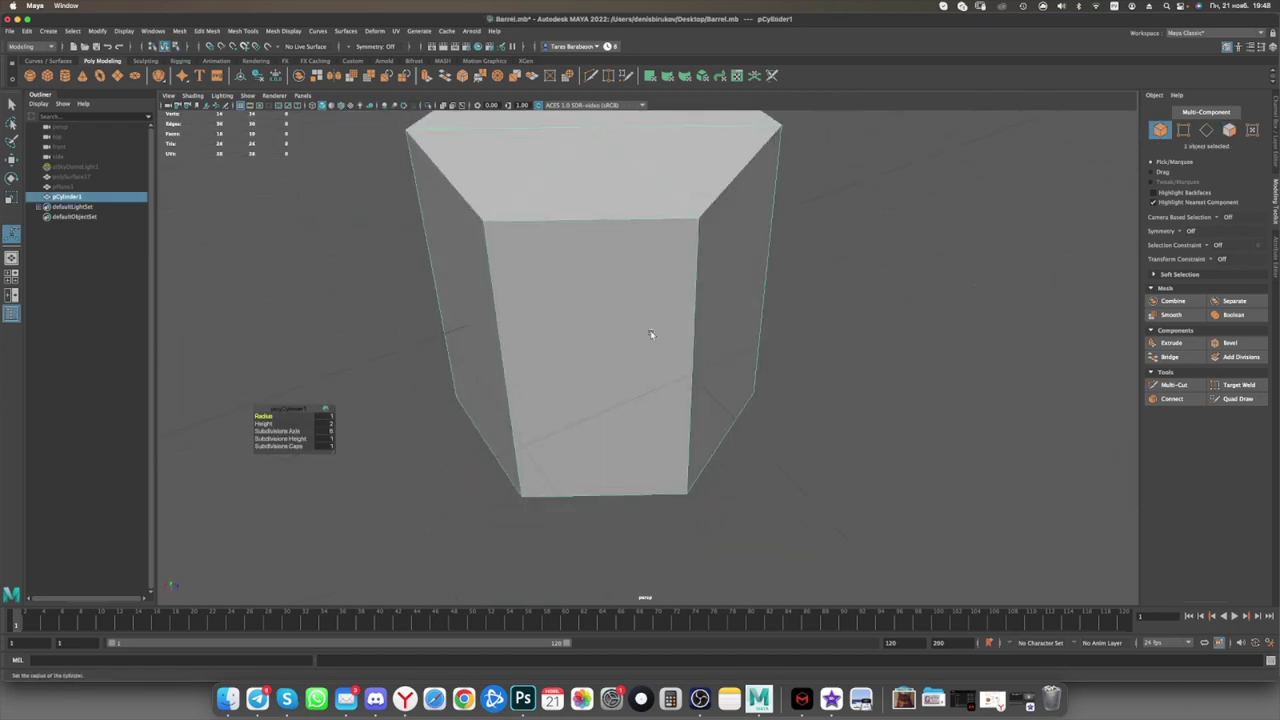
alt+drag(651, 334, 665, 322)
scroll(651, 317, up, 2)
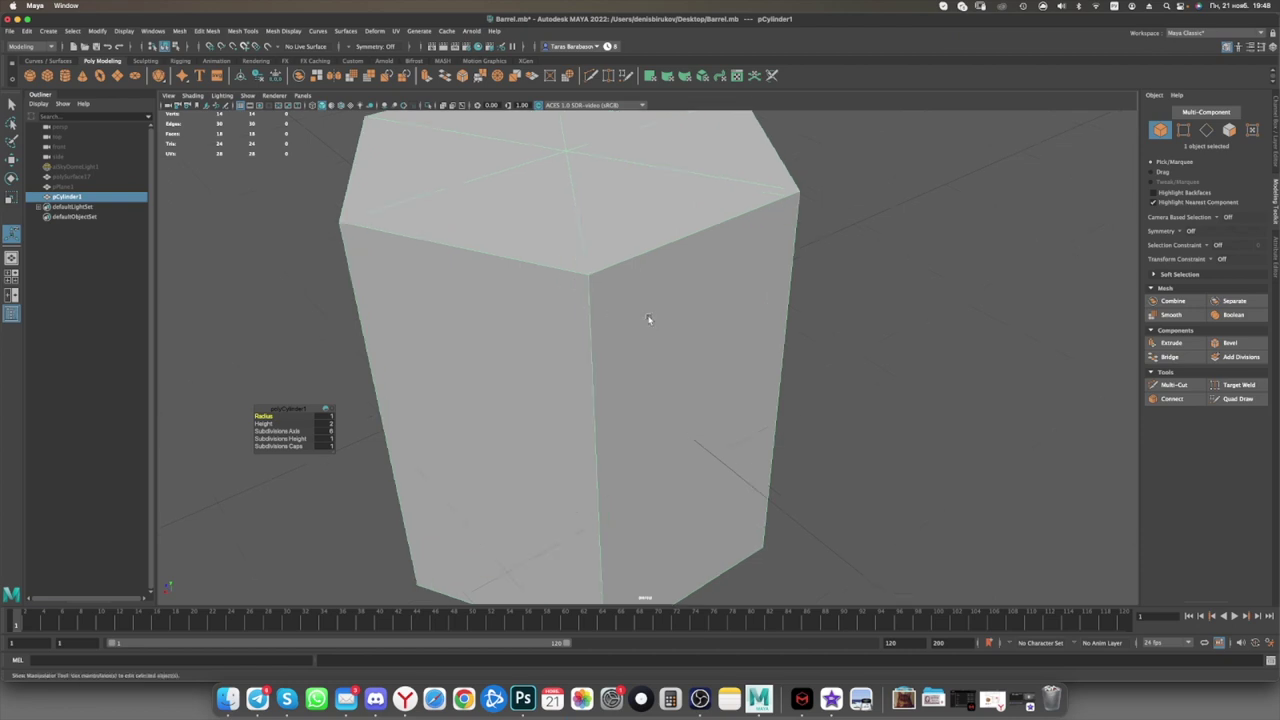
scroll(557, 260, up, 3)
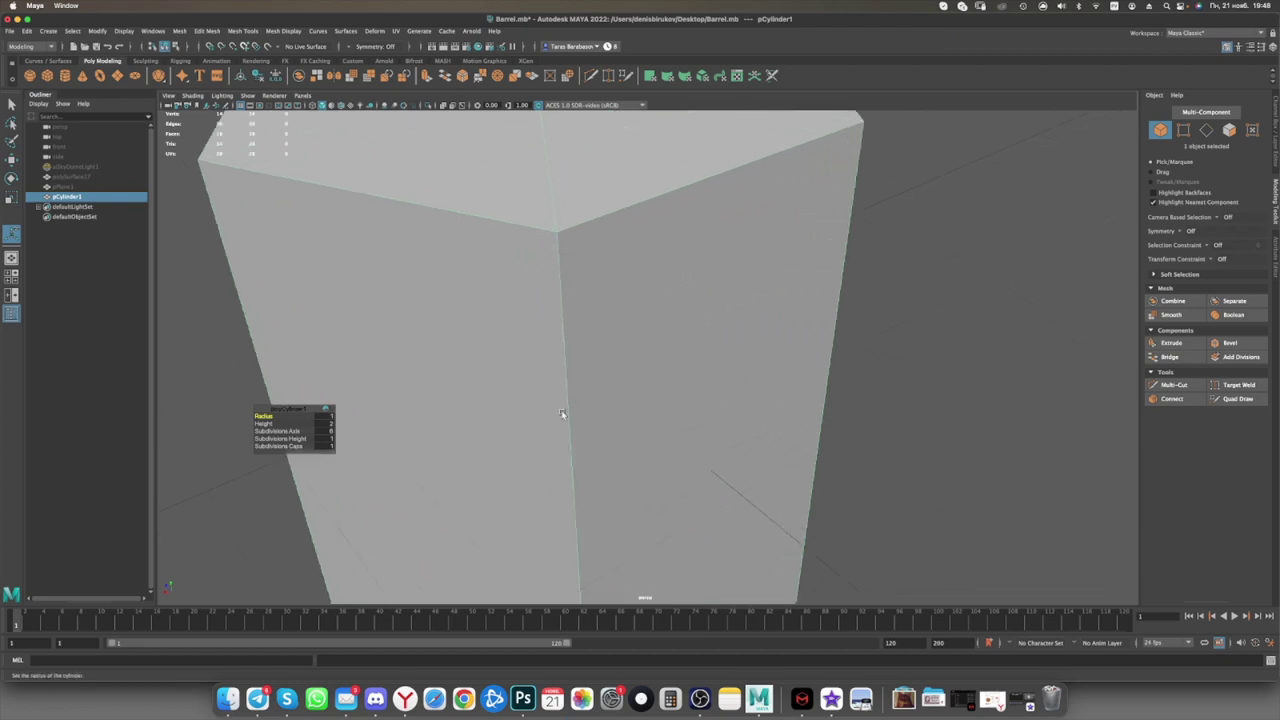
click(1230, 345)
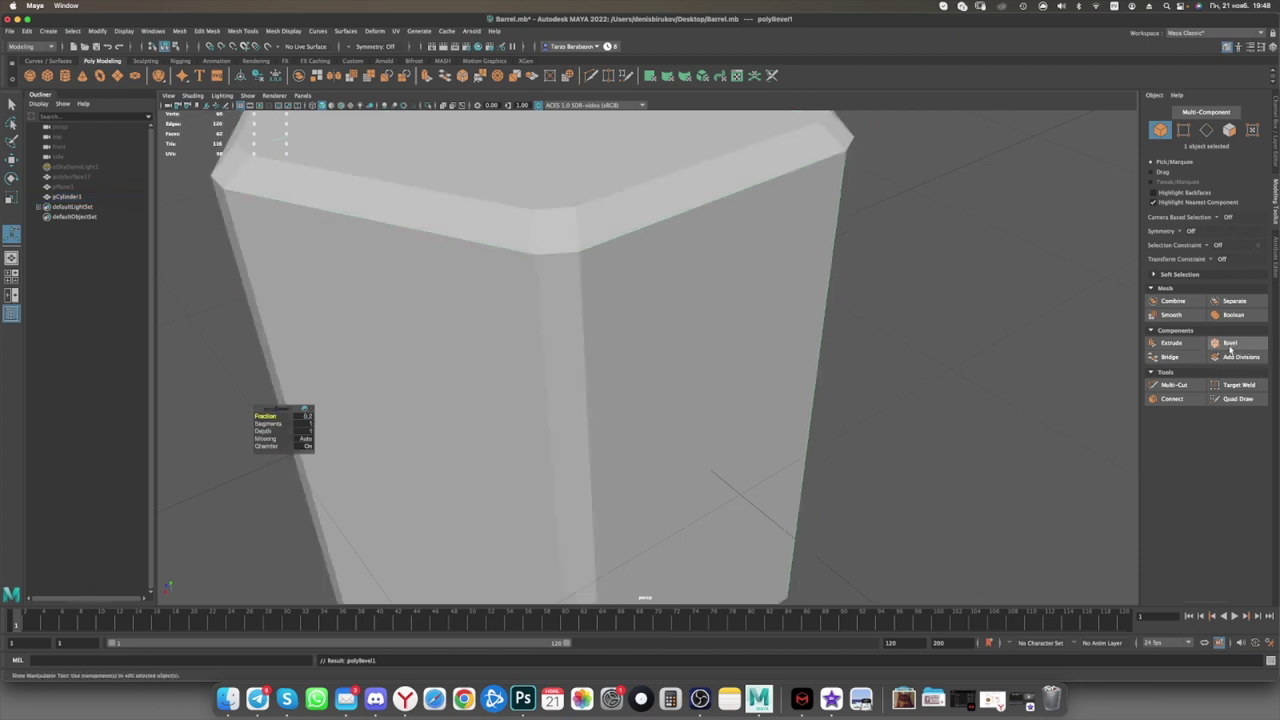
click(309, 418)
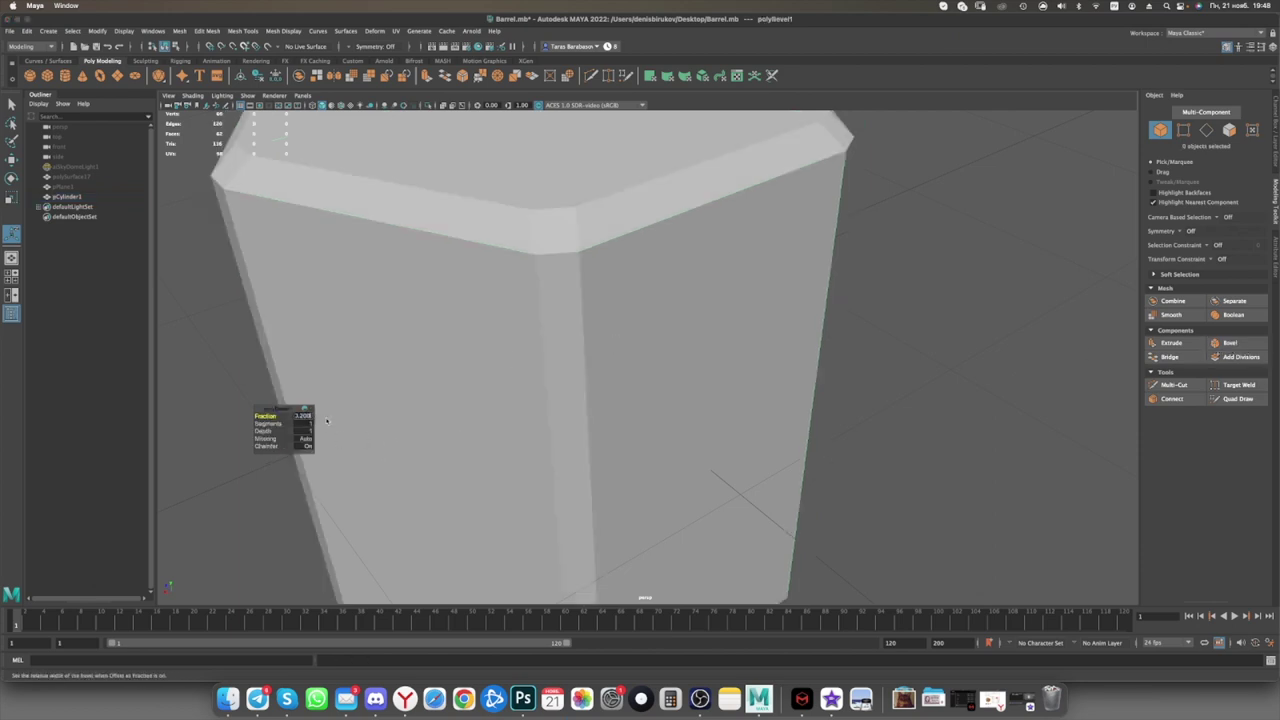
text(0.1)
key(Return)
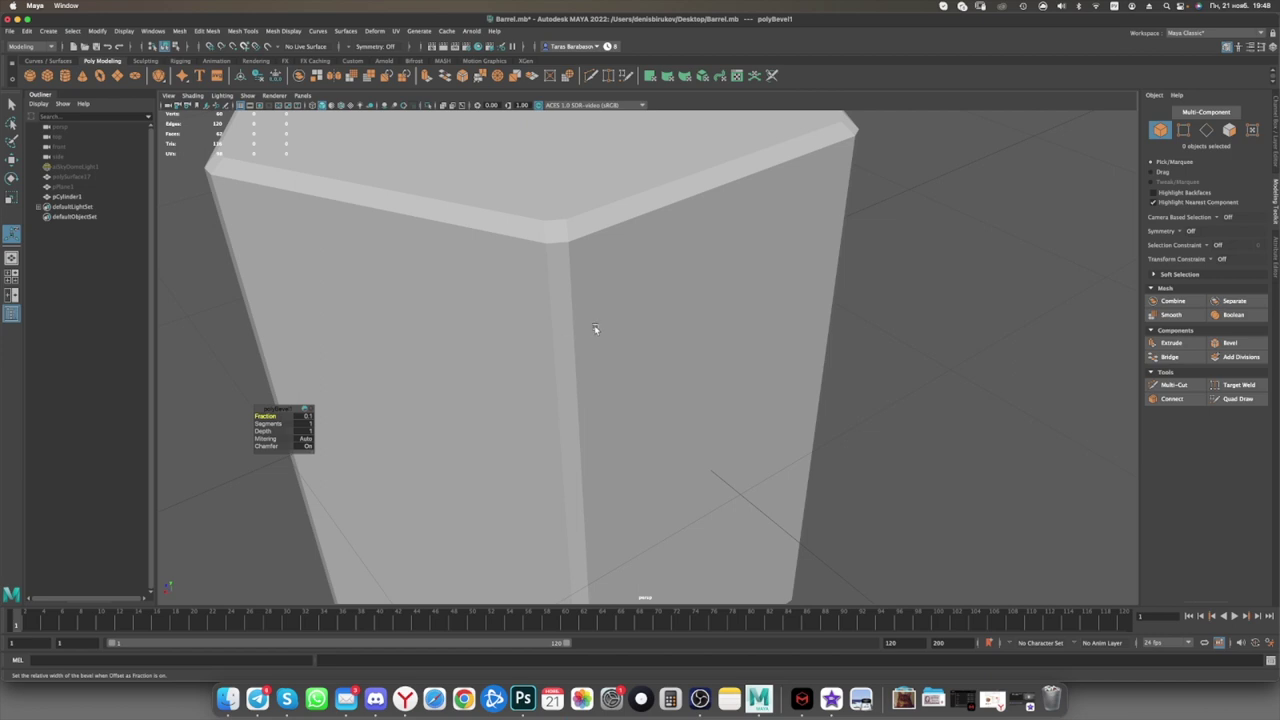
right_drag(594, 329, 672, 314)
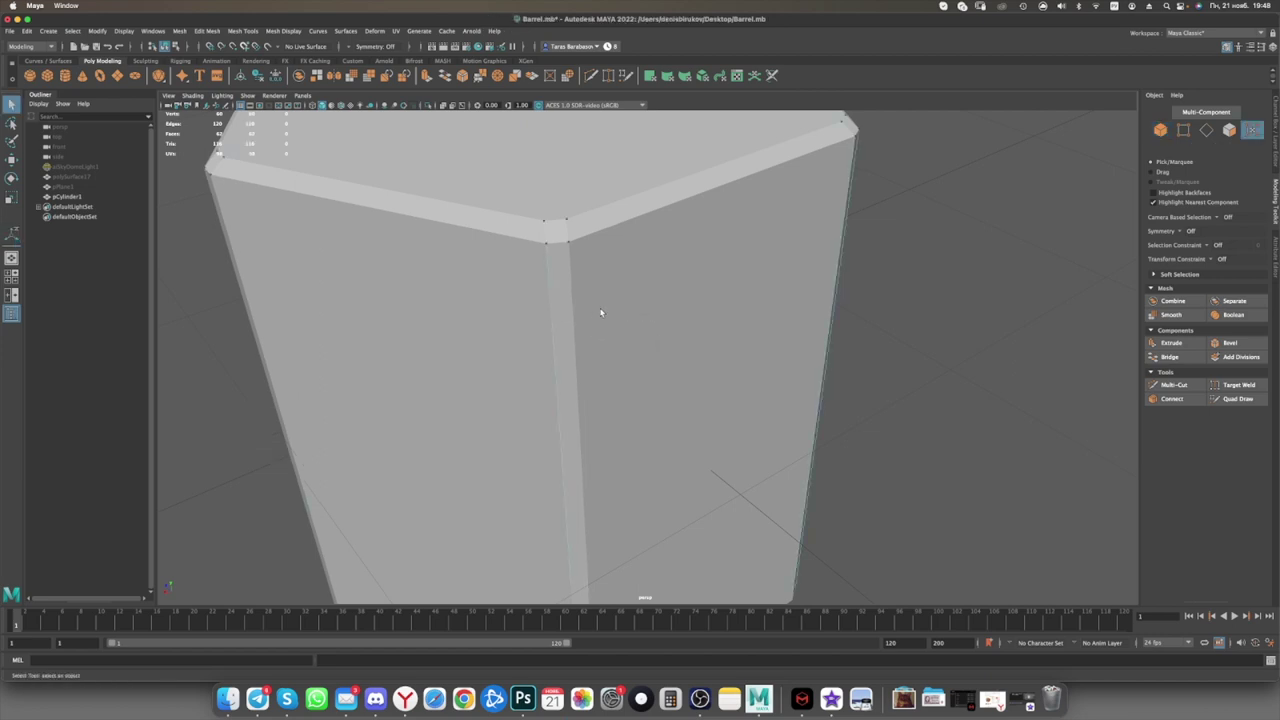
Step: Select two outer side faces and extrude them slightly outward as one band
click(677, 374)
alt+drag(677, 374, 623, 323)
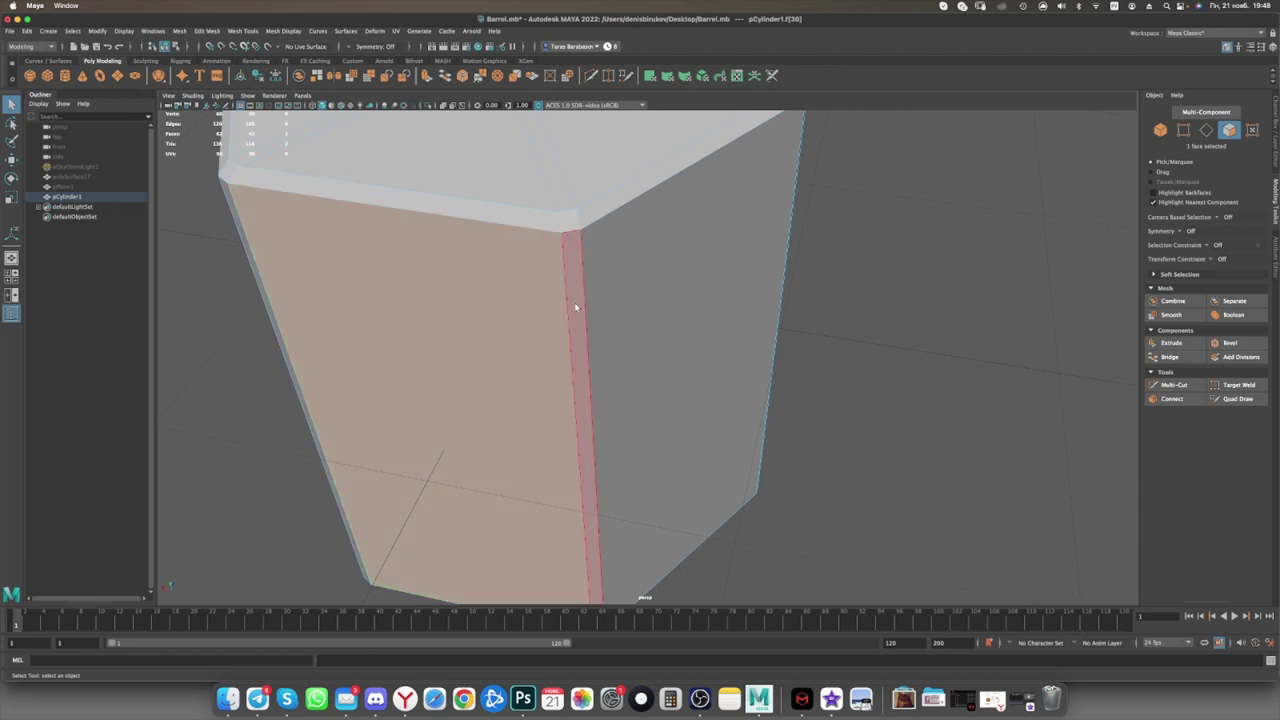
shift+click(661, 311)
alt+drag(661, 311, 791, 323)
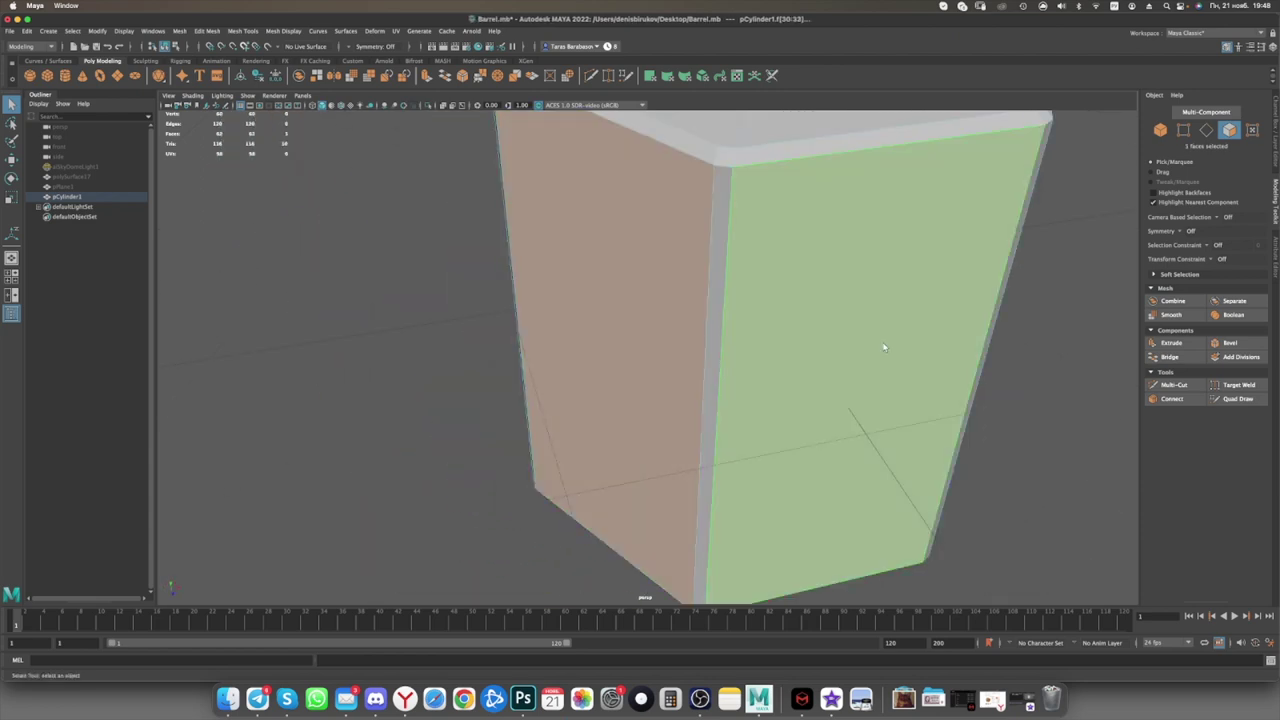
key(ctrl+e)
Step: Orbit around the cylinder to inspect the raised strip from several angles
alt+drag(745, 400, 712, 398)
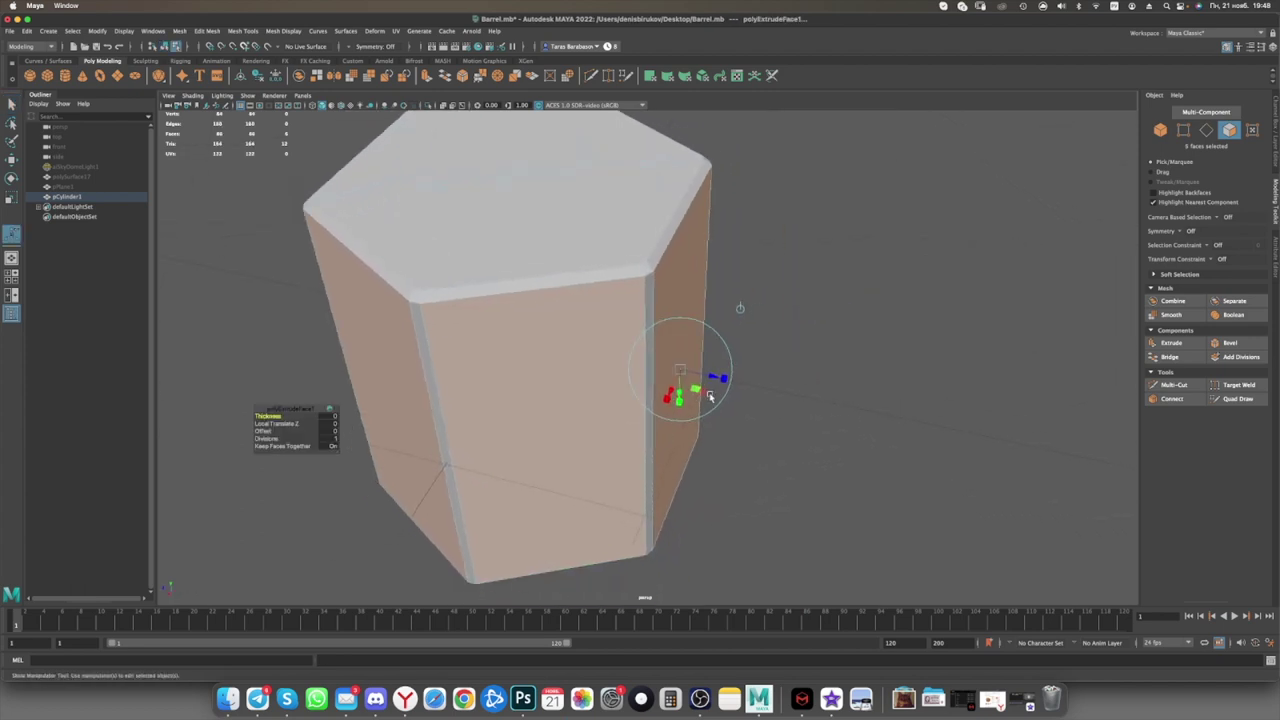
mouse_move(717, 380)
alt+mouse_down()
mouse_move(735, 386)
mouse_move(680, 386)
mouse_move(656, 343)
mouse_move(672, 437)
alt+mouse_up()
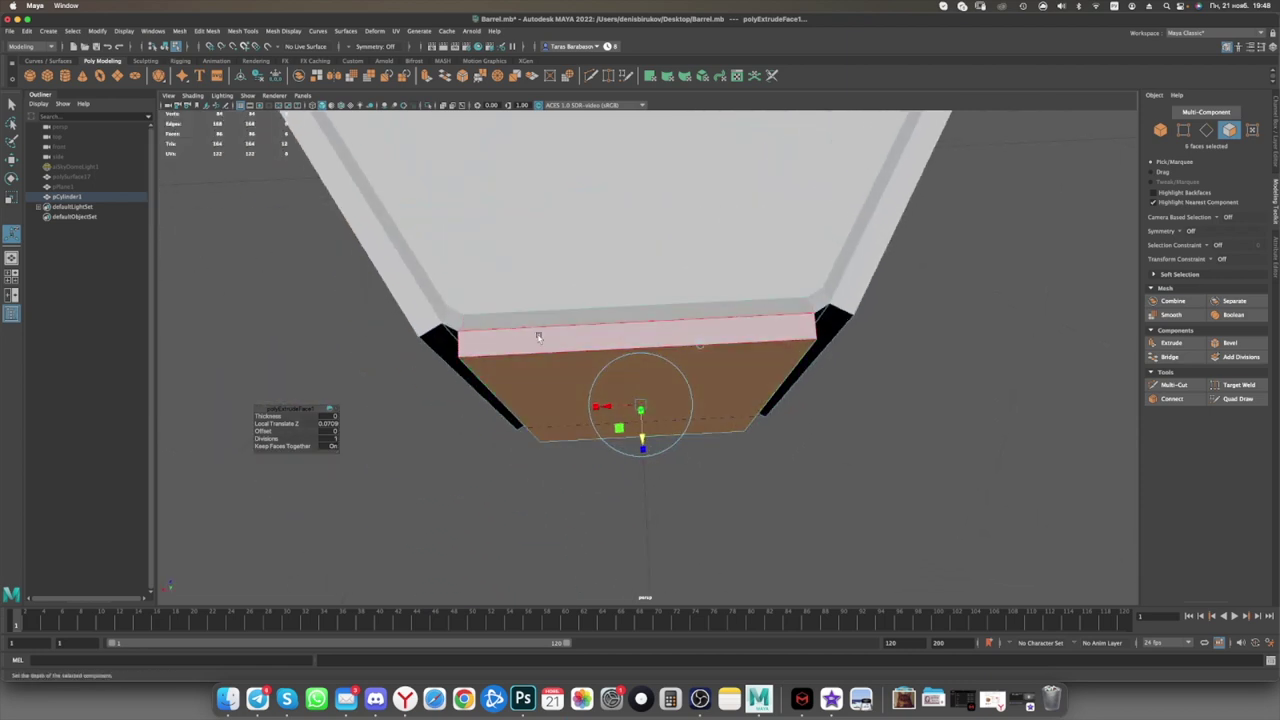
alt+drag(580, 360, 550, 385)
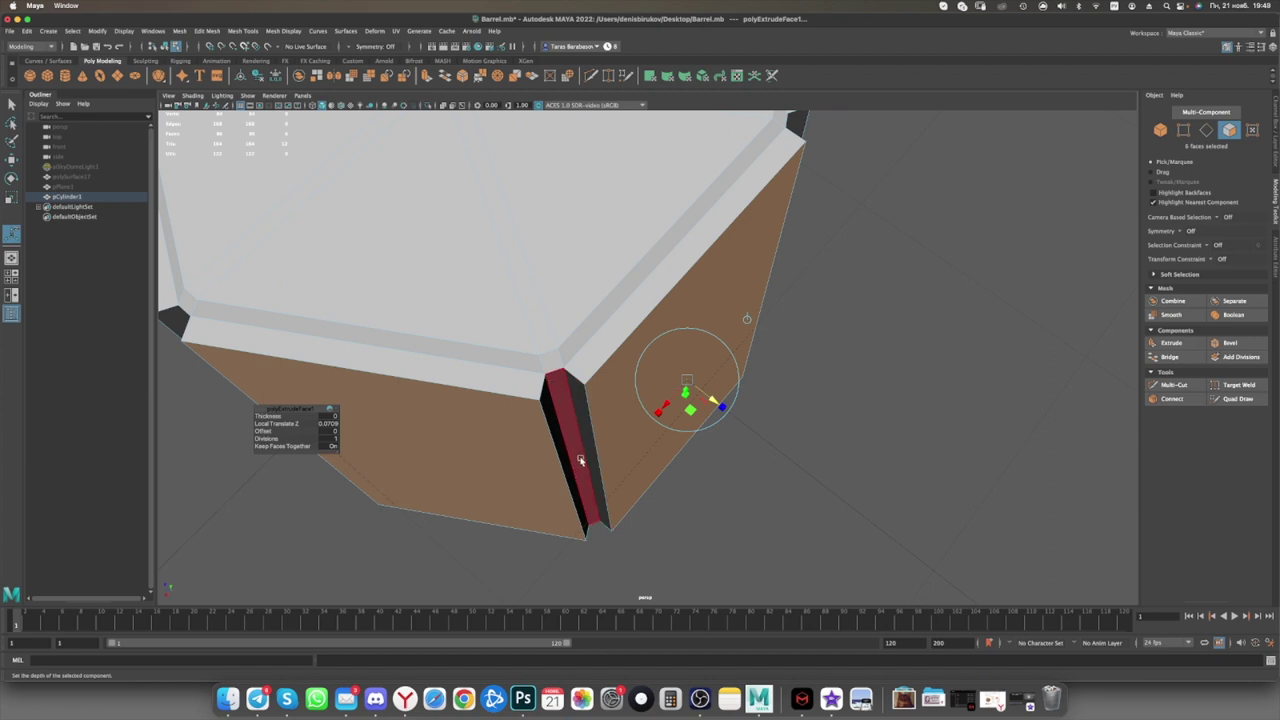
alt+drag(588, 458, 685, 327)
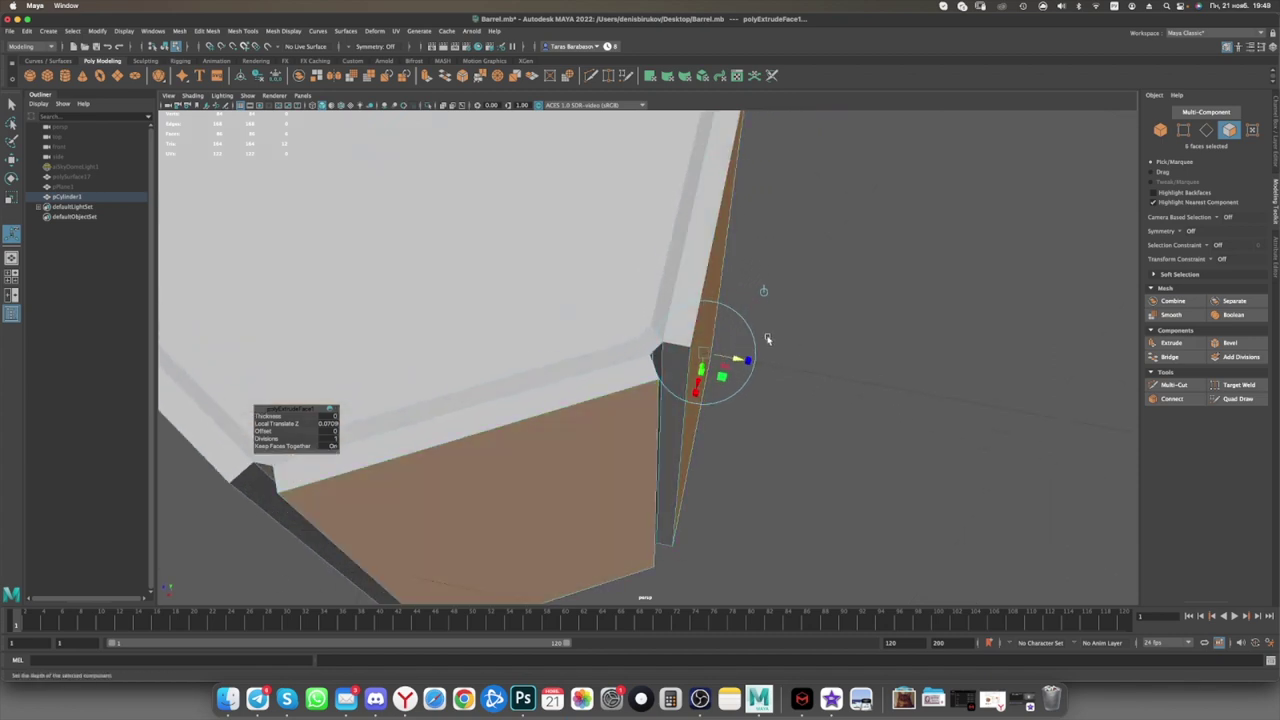
alt+drag(766, 358, 632, 555)
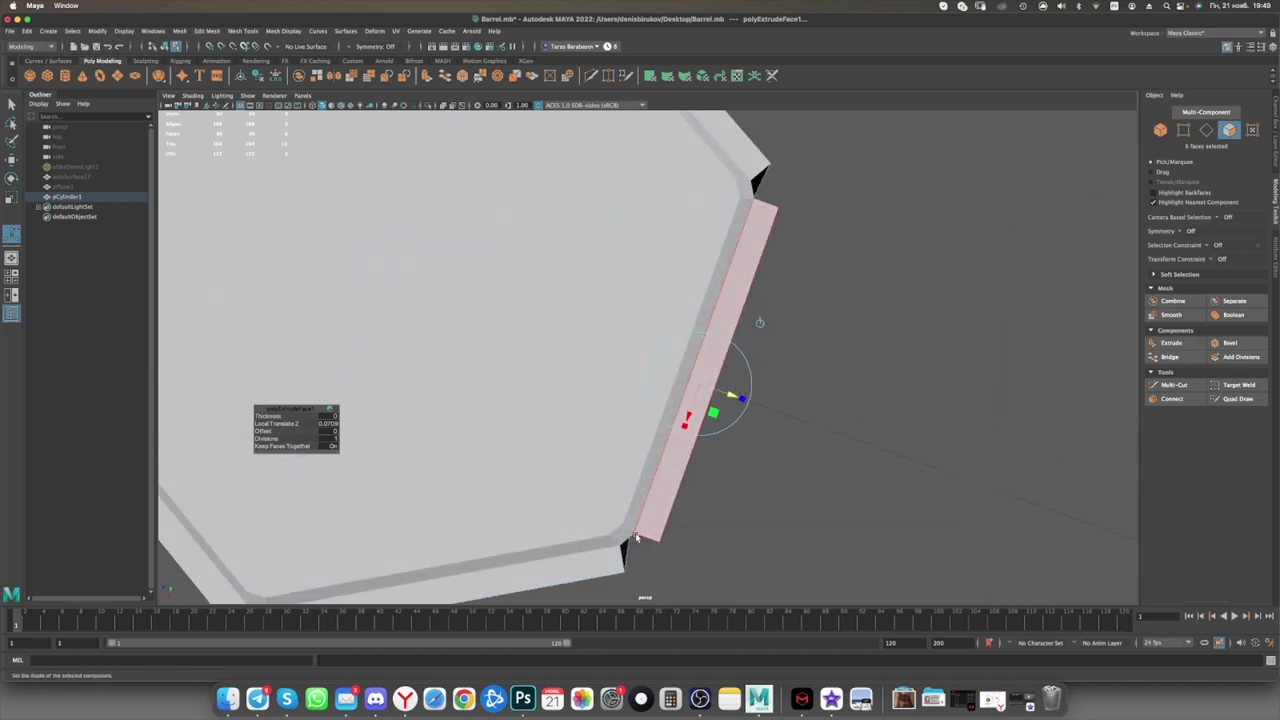
mouse_move(638, 548)
alt+mouse_down()
mouse_move(595, 440)
mouse_move(509, 371)
alt+mouse_up()
right_drag(514, 374, 558, 360)
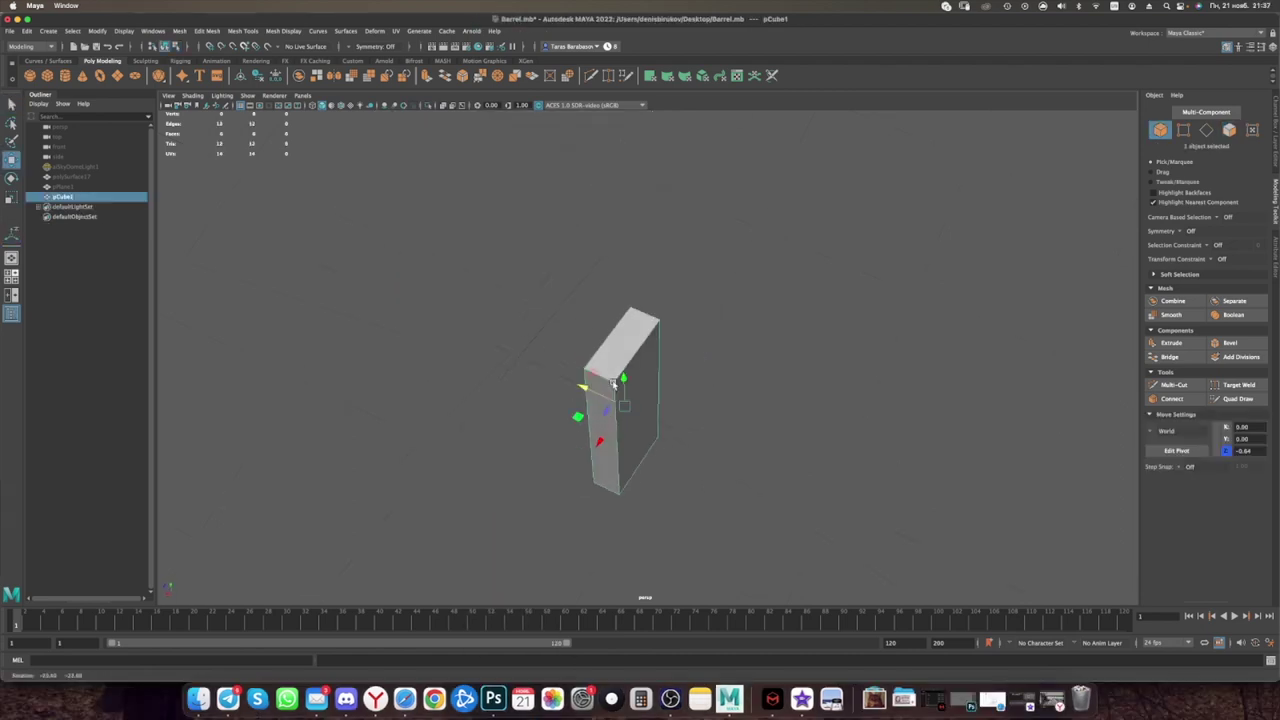
Step: Move pCube1's pivot down to the world origin (0, 0, 0) from the top view
alt+drag(652, 381, 532, 399)
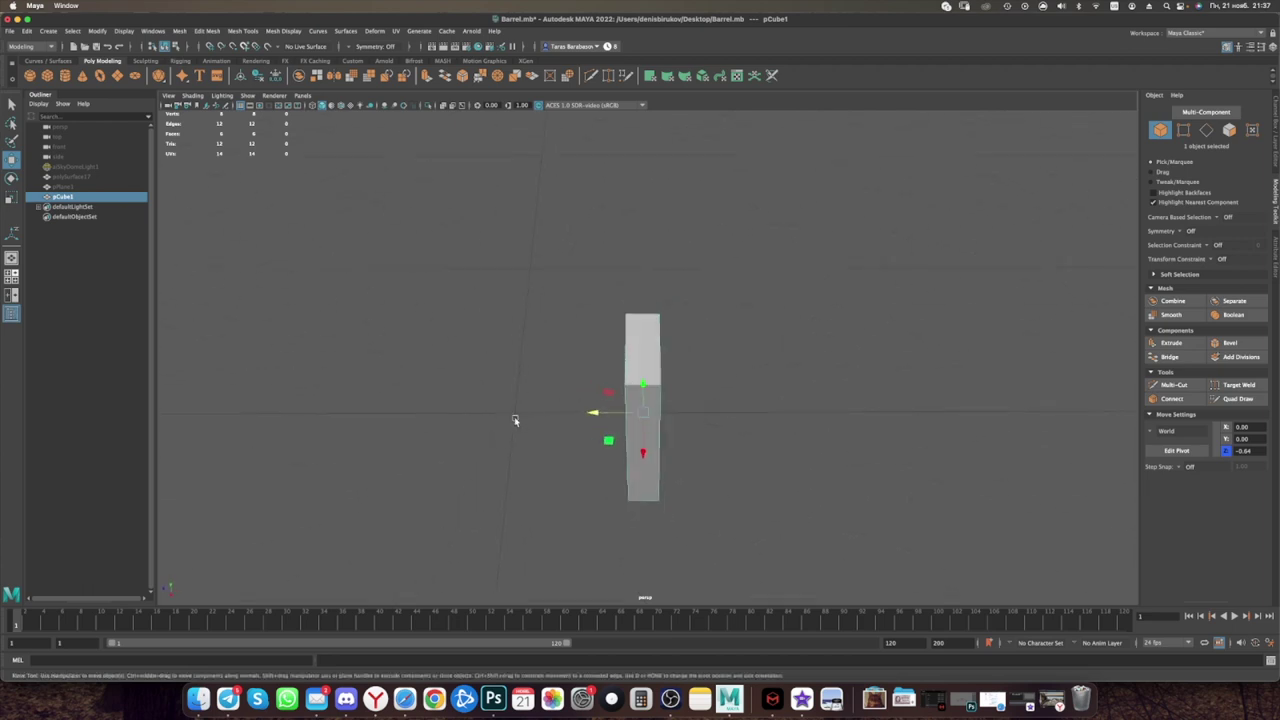
alt+drag(510, 416, 537, 408)
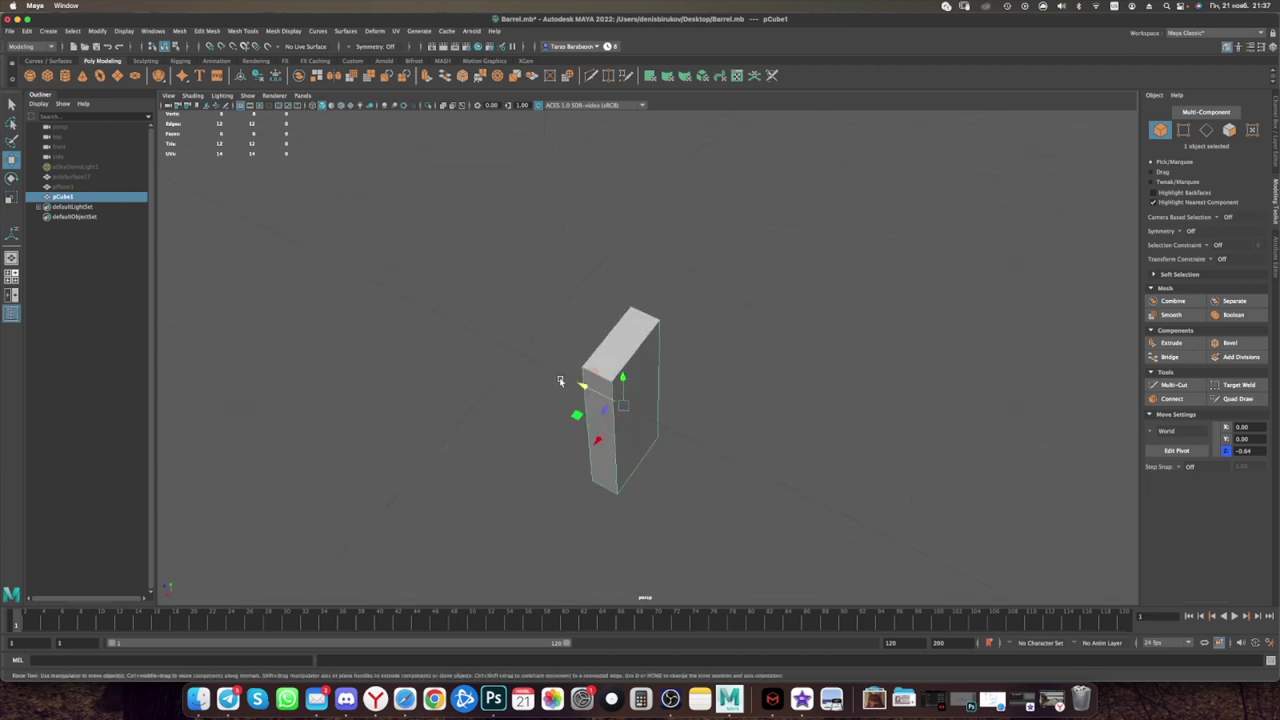
alt+drag(600, 375, 551, 415)
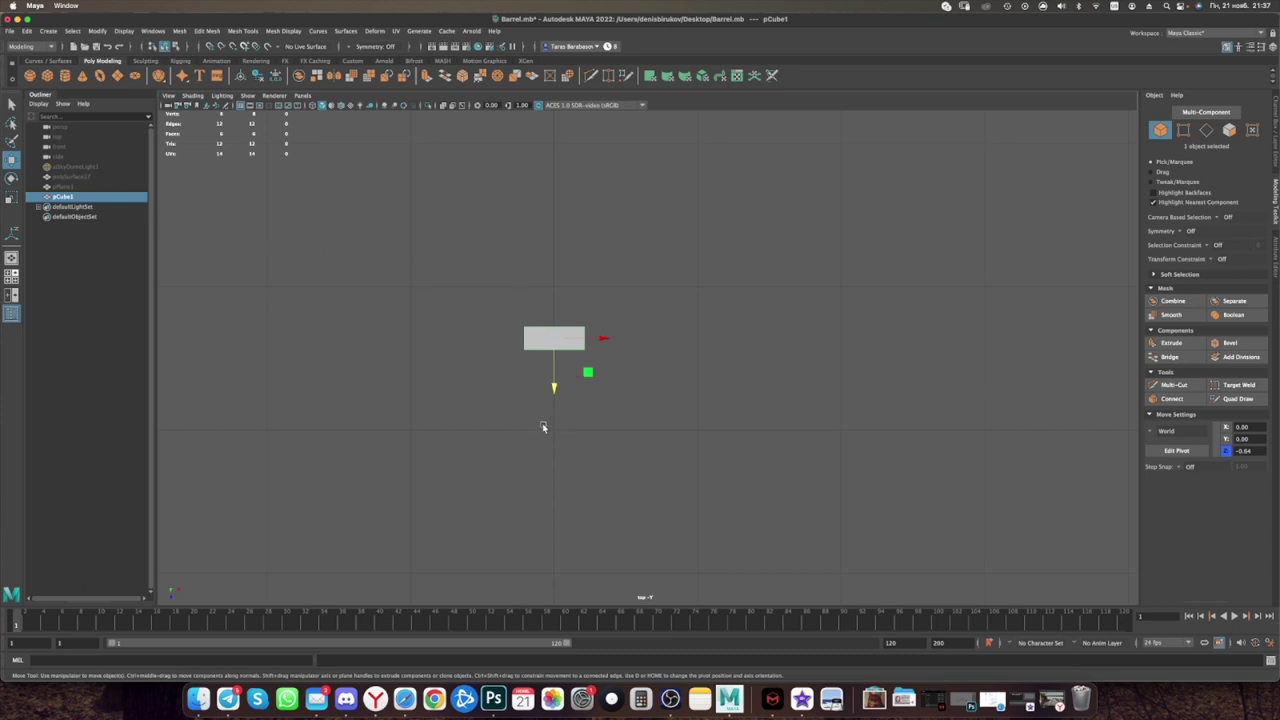
key(d)
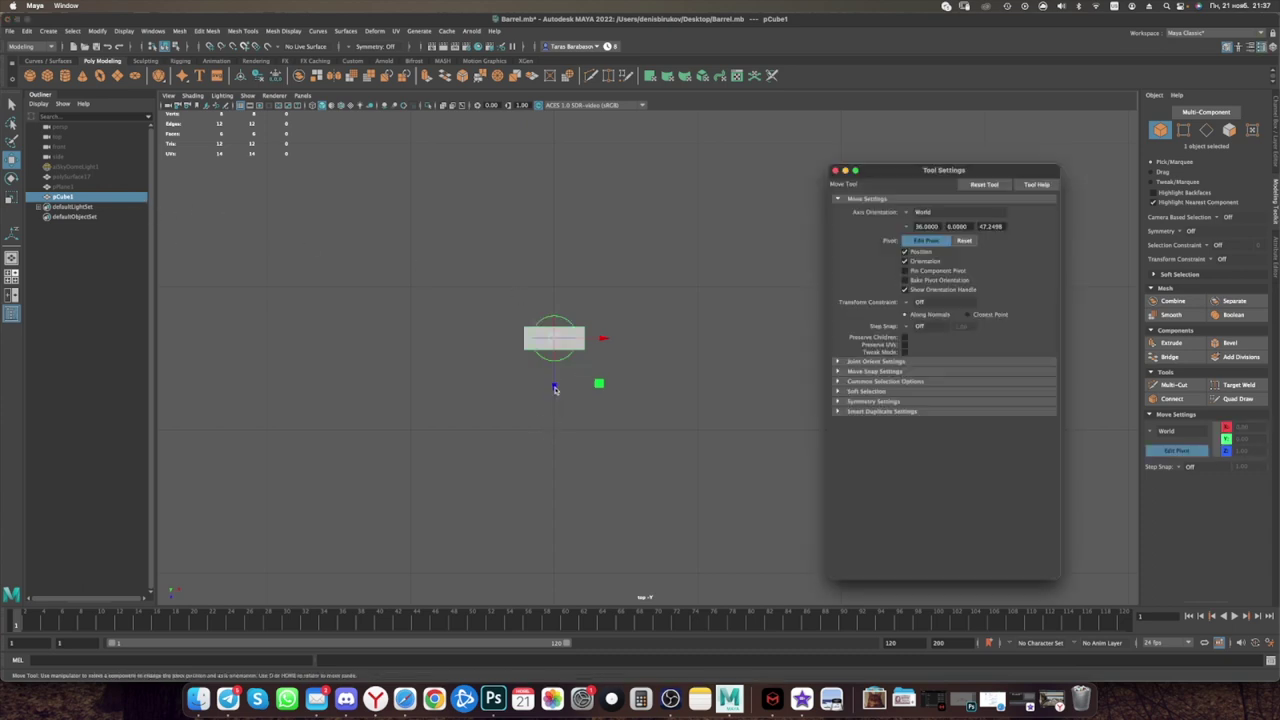
drag(555, 388, 548, 431)
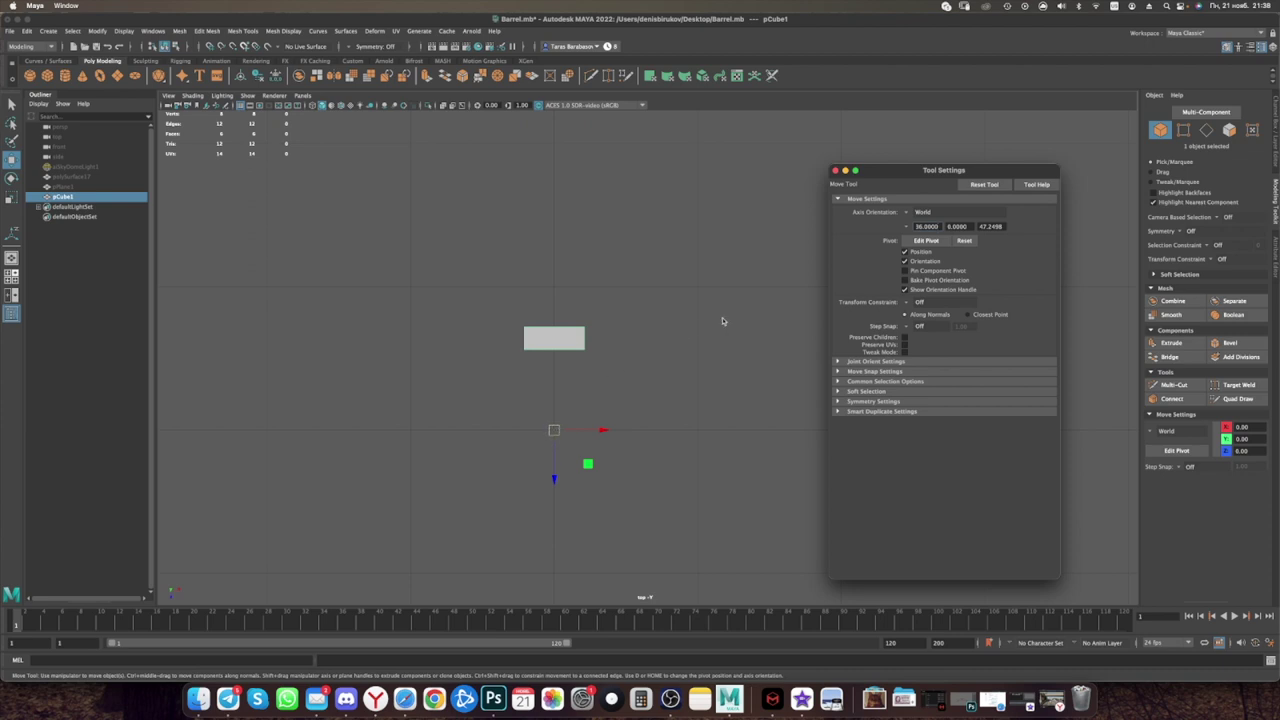
click(835, 171)
key(space)
key(space)
key(e)
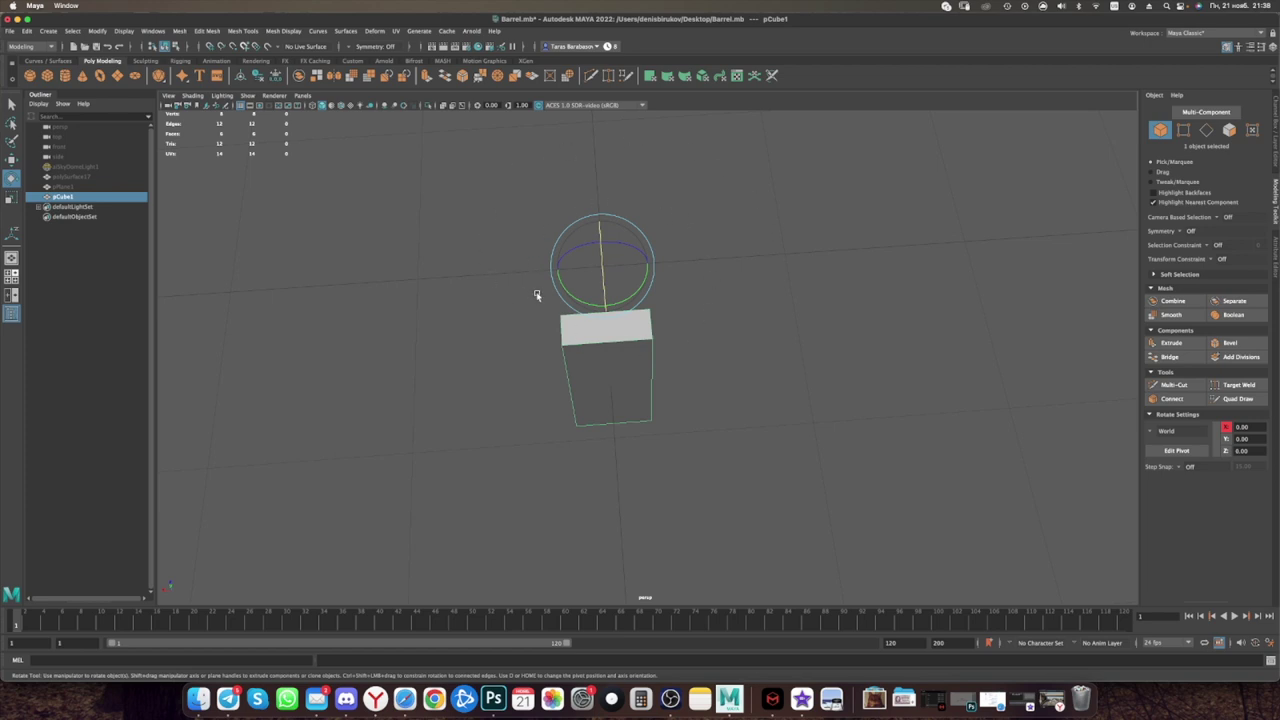
Step: Rotate a duplicated stave around the pivot and repeat with Shift+D until the ring closes
mouse_move(699, 297)
alt+mouse_down()
mouse_move(670, 350)
mouse_move(641, 320)
alt+mouse_up()
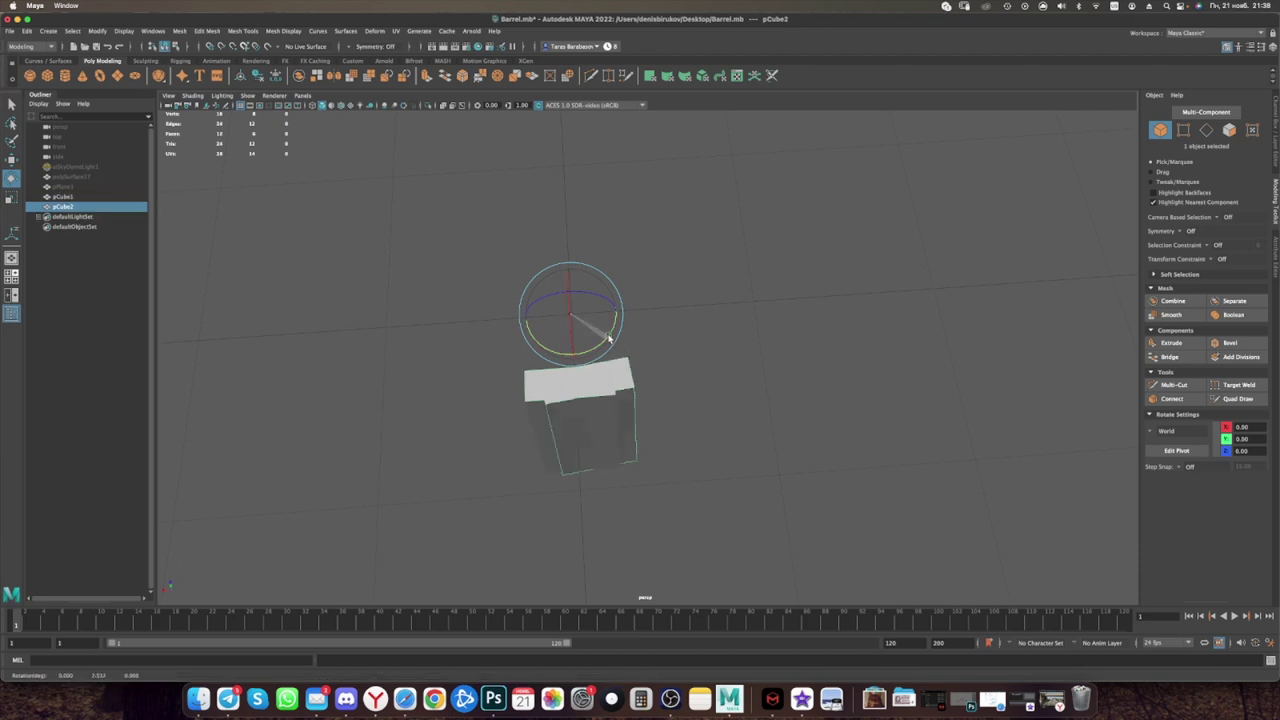
shift+drag(641, 320, 681, 347)
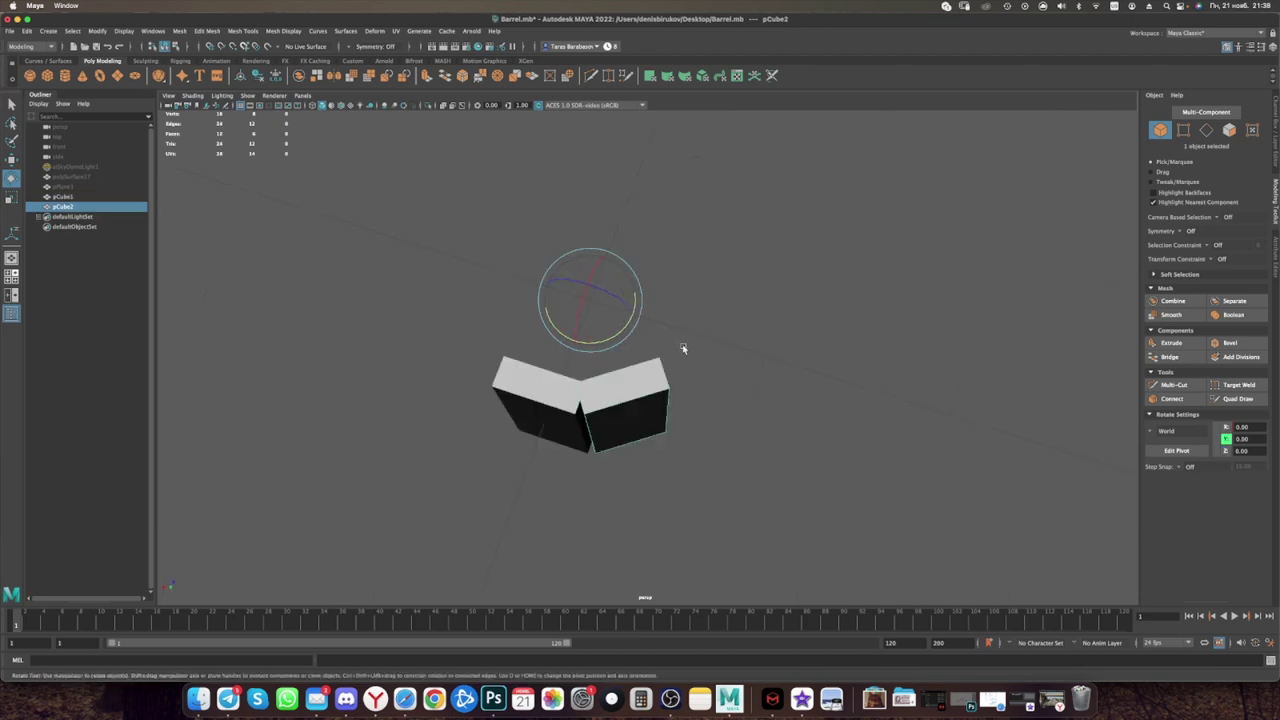
key(shift+d)
key(shift+d)
key(shift+d)
key(shift+d)
key(shift+d)
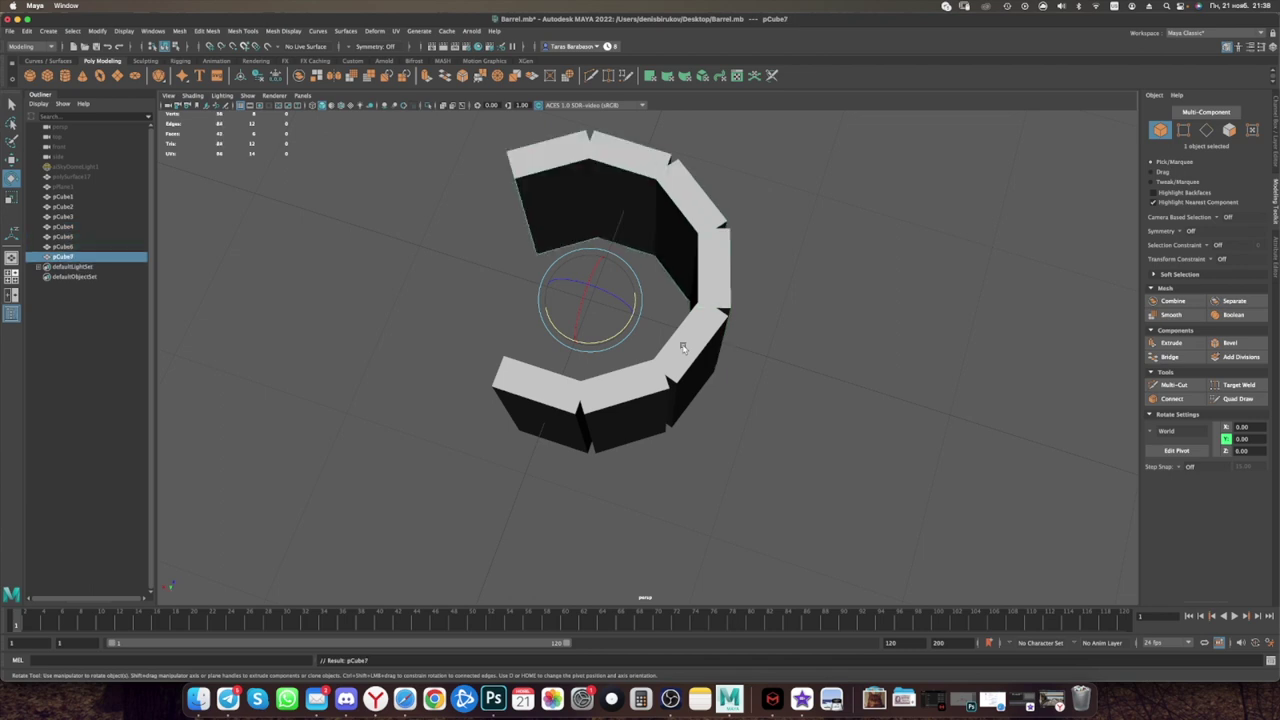
key(shift+d)
key(shift+d)
key(shift+d)
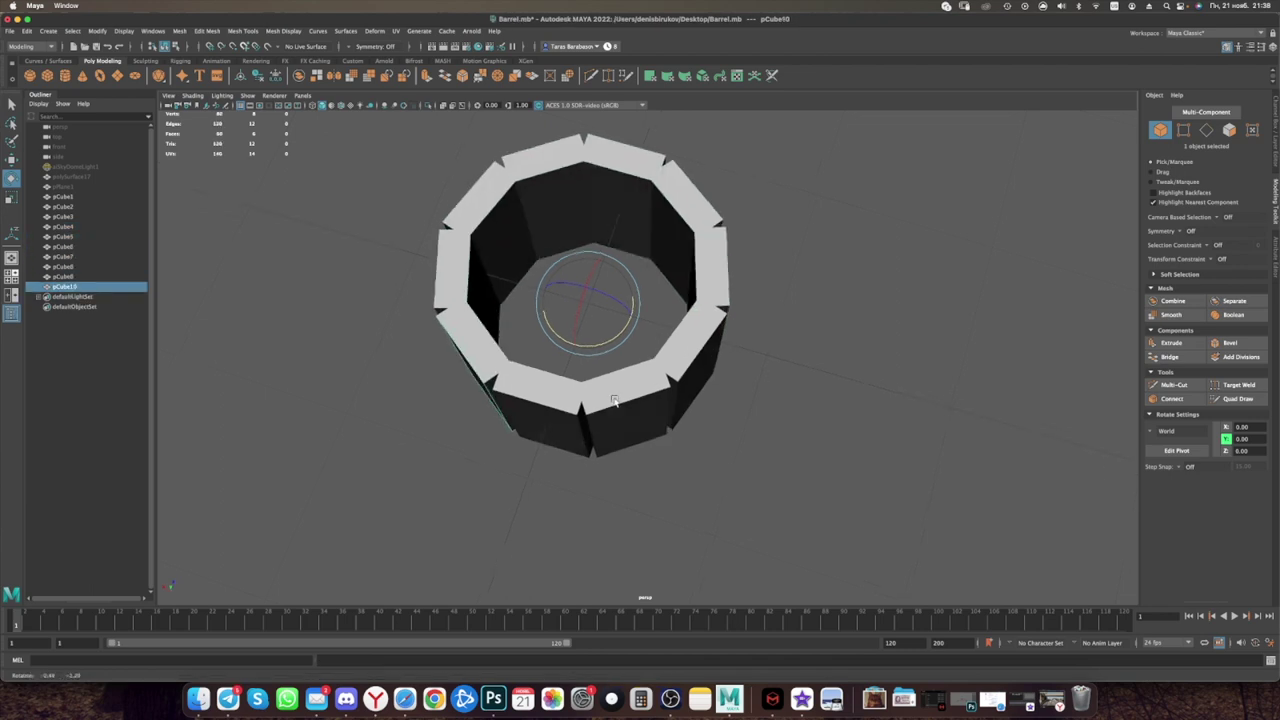
alt+drag(614, 399, 660, 370)
scroll(690, 349, up, 3)
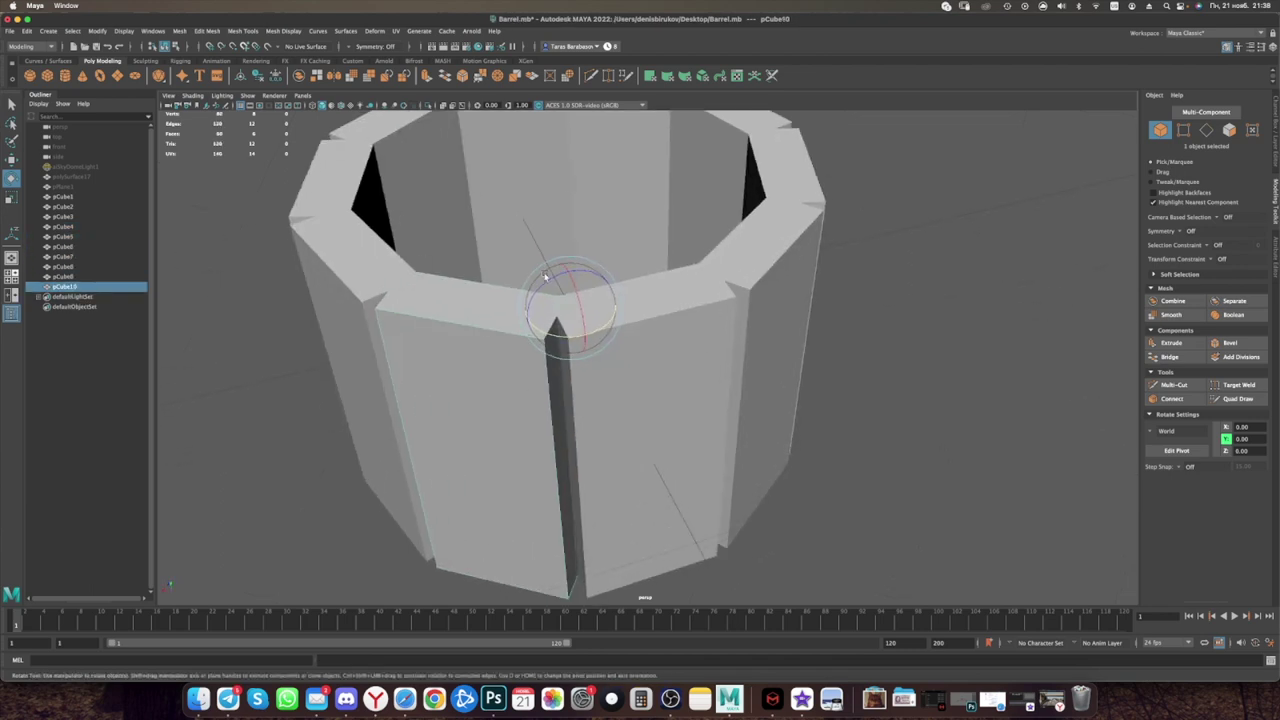
Step: Inspect the closed ring and select all ten staves, pCube1 to pCube10
mouse_move(503, 340)
alt+mouse_down()
mouse_move(529, 391)
mouse_move(485, 300)
alt+mouse_up()
mouse_move(553, 350)
alt+mouse_down()
mouse_move(610, 362)
mouse_move(570, 366)
mouse_move(632, 383)
mouse_move(591, 380)
mouse_move(614, 428)
mouse_move(603, 405)
alt+mouse_up()
click(597, 383)
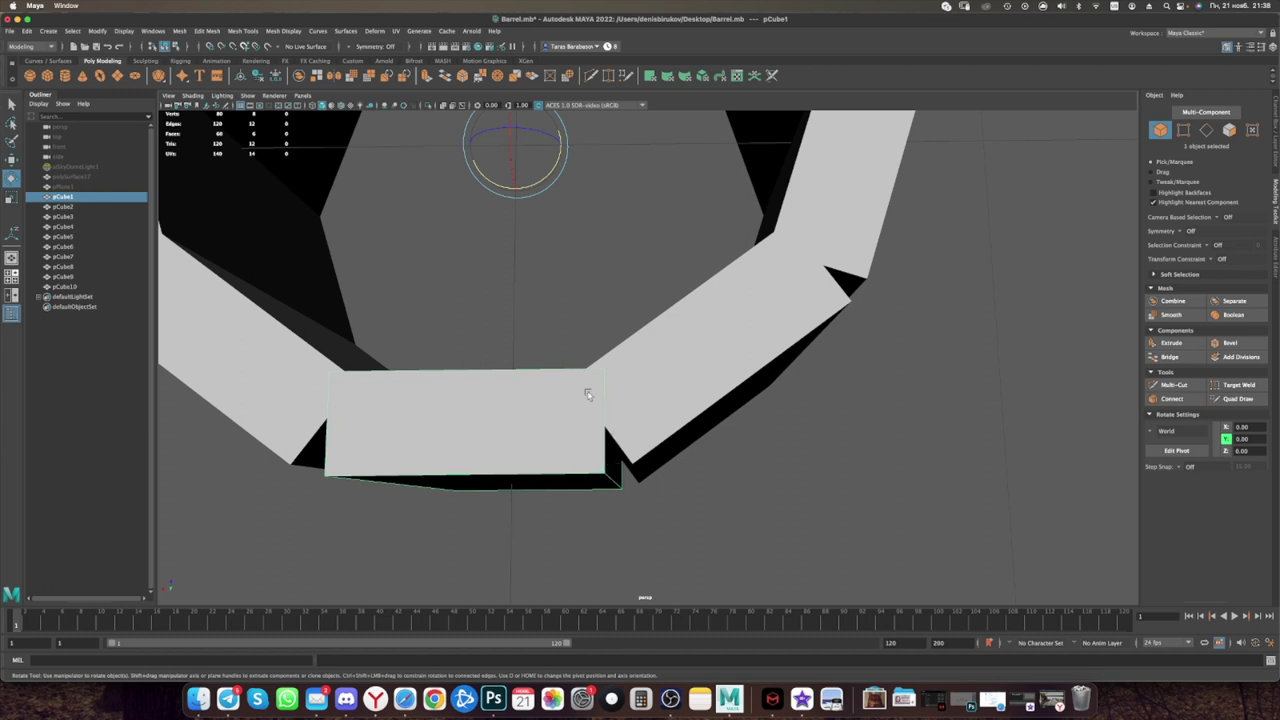
alt+drag(617, 459, 622, 458)
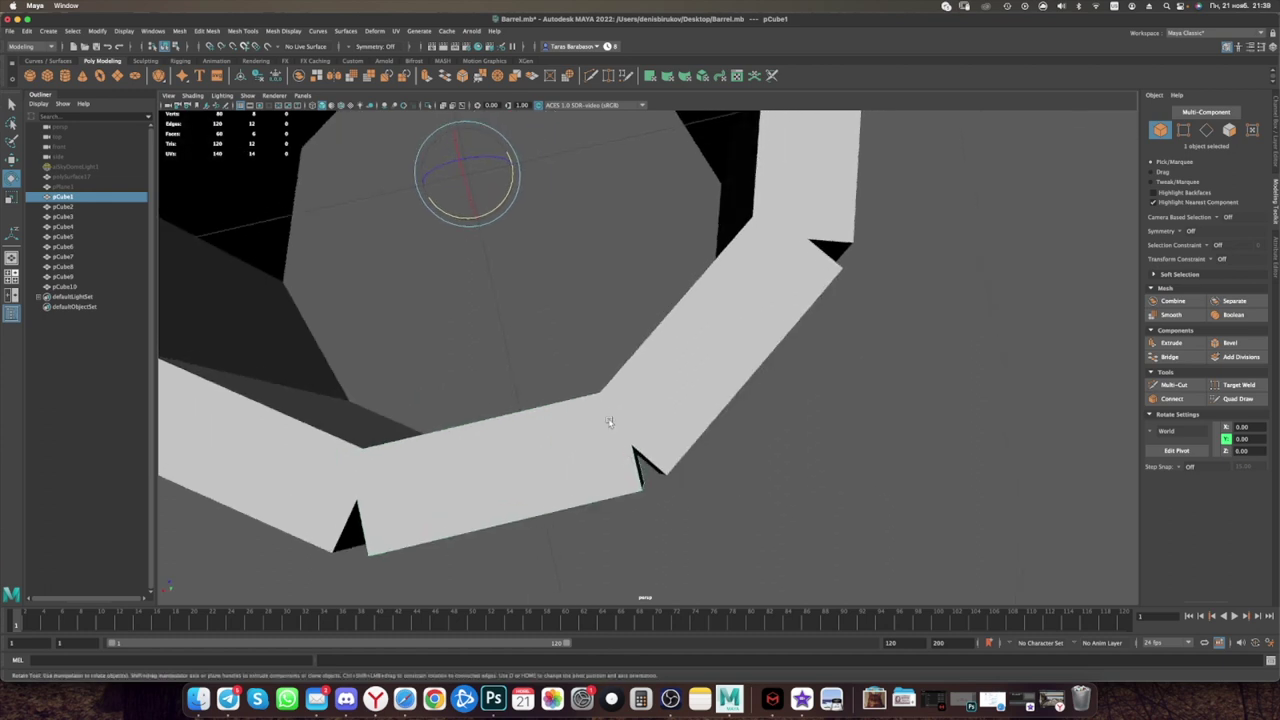
mouse_move(636, 438)
alt+mouse_down()
mouse_move(654, 420)
mouse_move(600, 251)
alt+mouse_up()
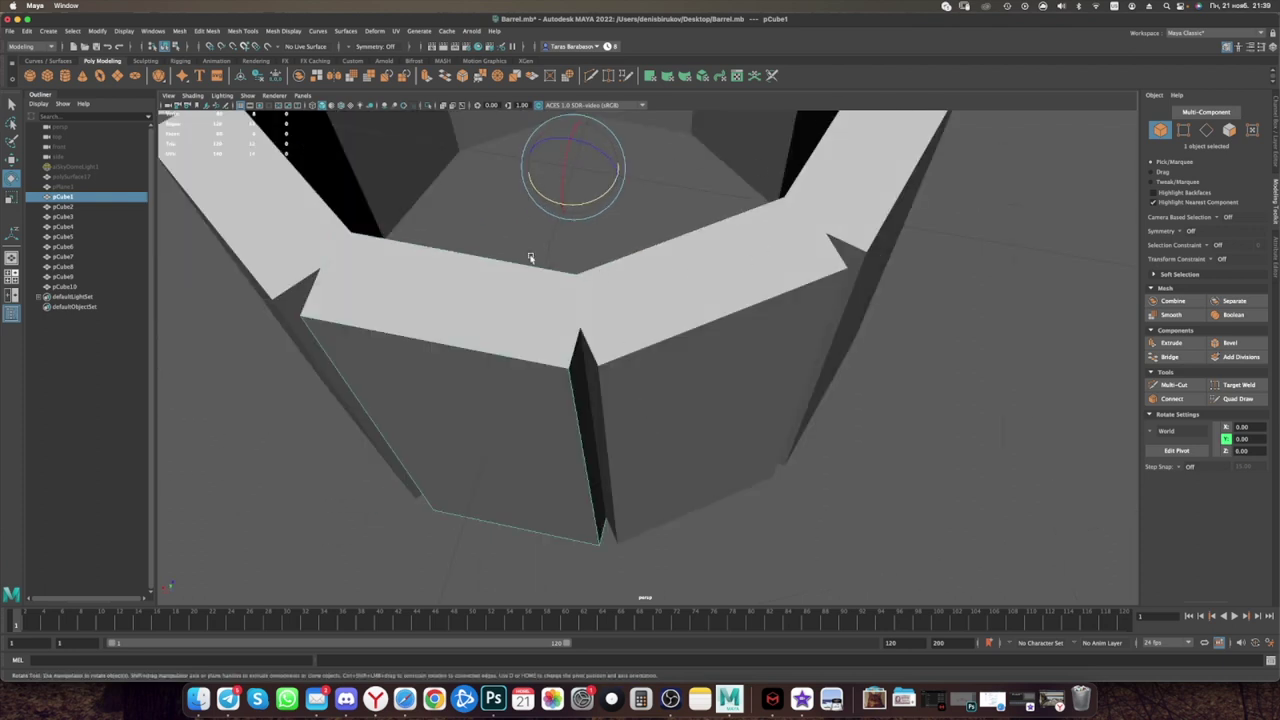
scroll(704, 330, down, 5)
alt+drag(704, 330, 760, 420)
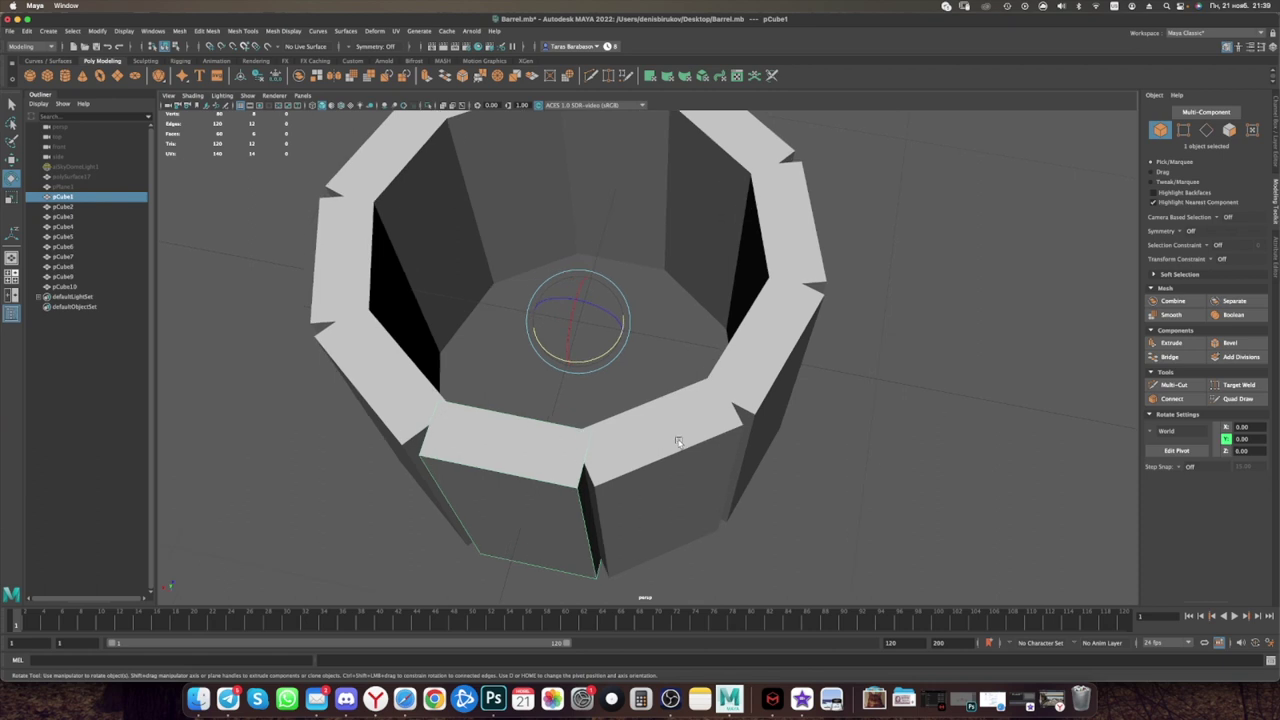
drag(400, 170, 845, 528)
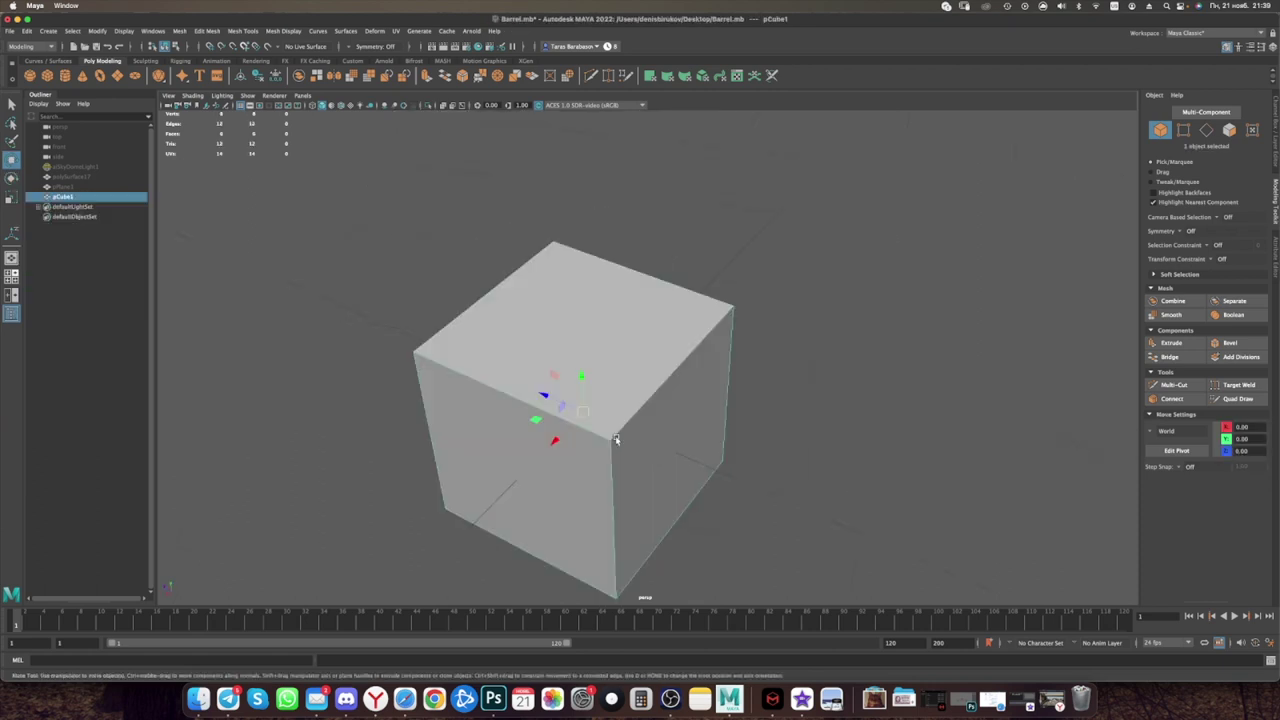
Step: Scale the cube into a thin slab and scale one end's vertices inward to taper it
key(r)
drag(550, 405, 571, 416)
alt+drag(678, 388, 672, 358)
right_click(672, 358)
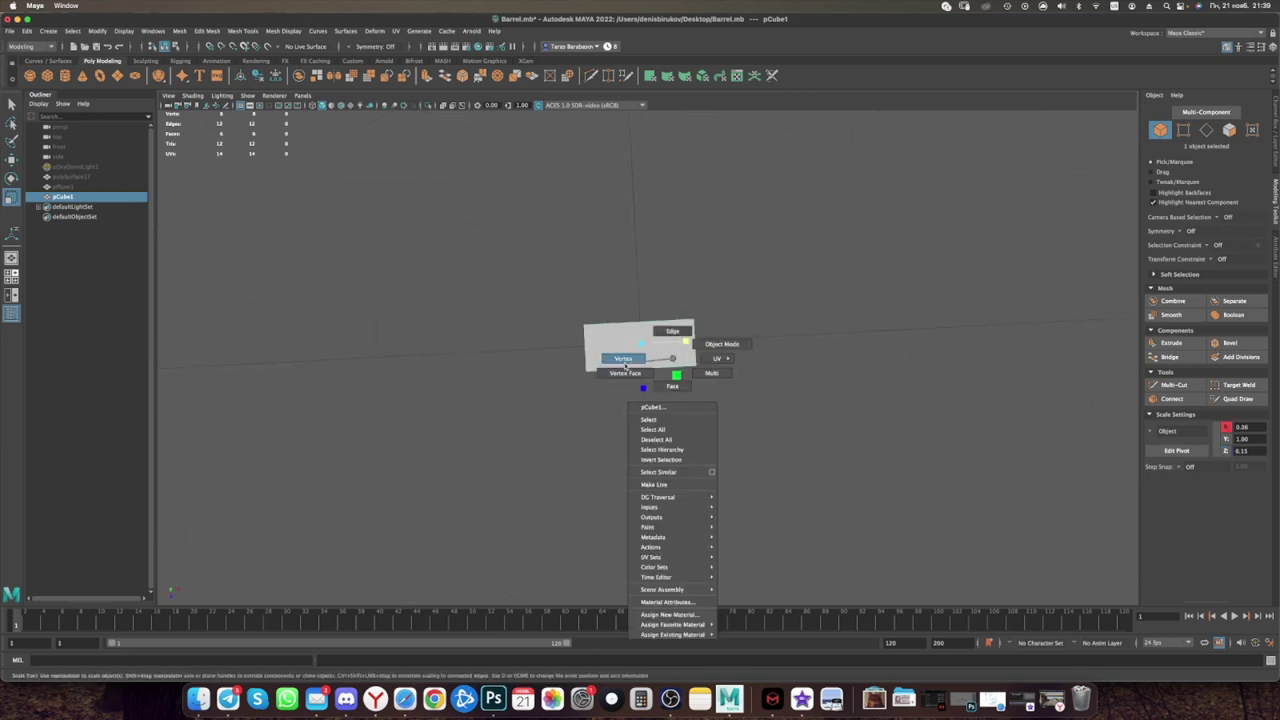
drag(534, 416, 723, 358)
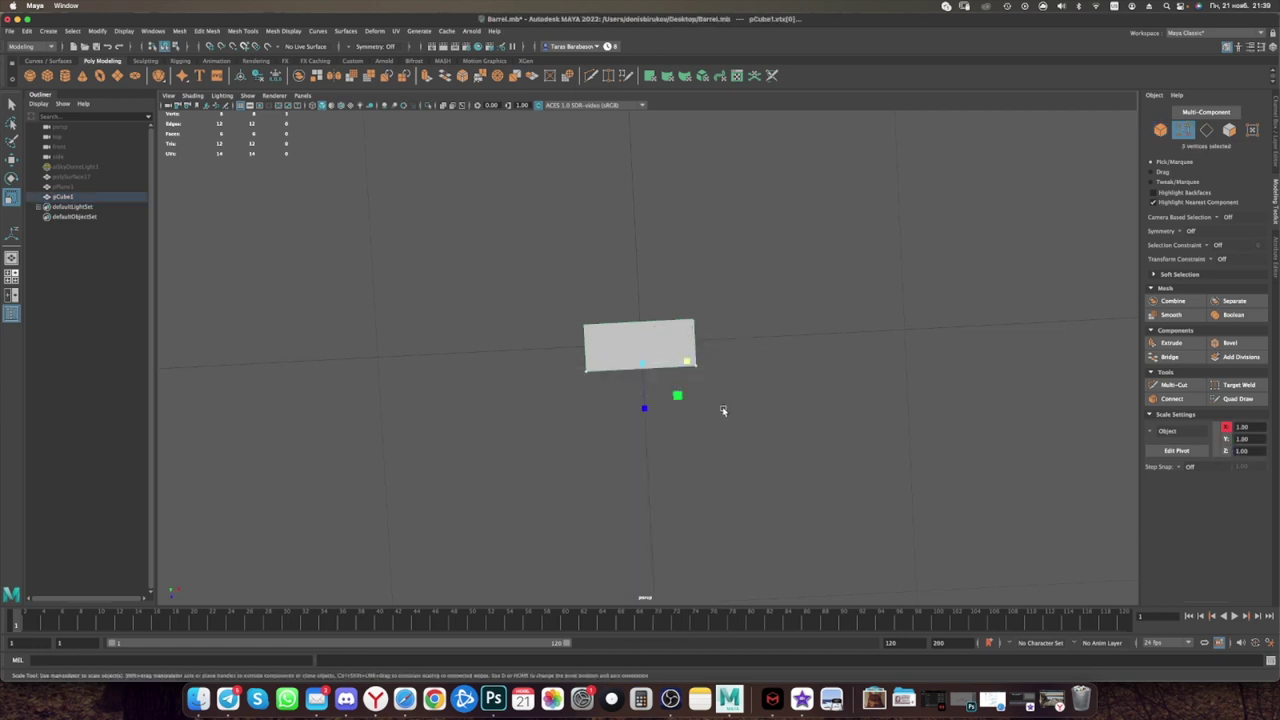
alt+drag(703, 409, 706, 417)
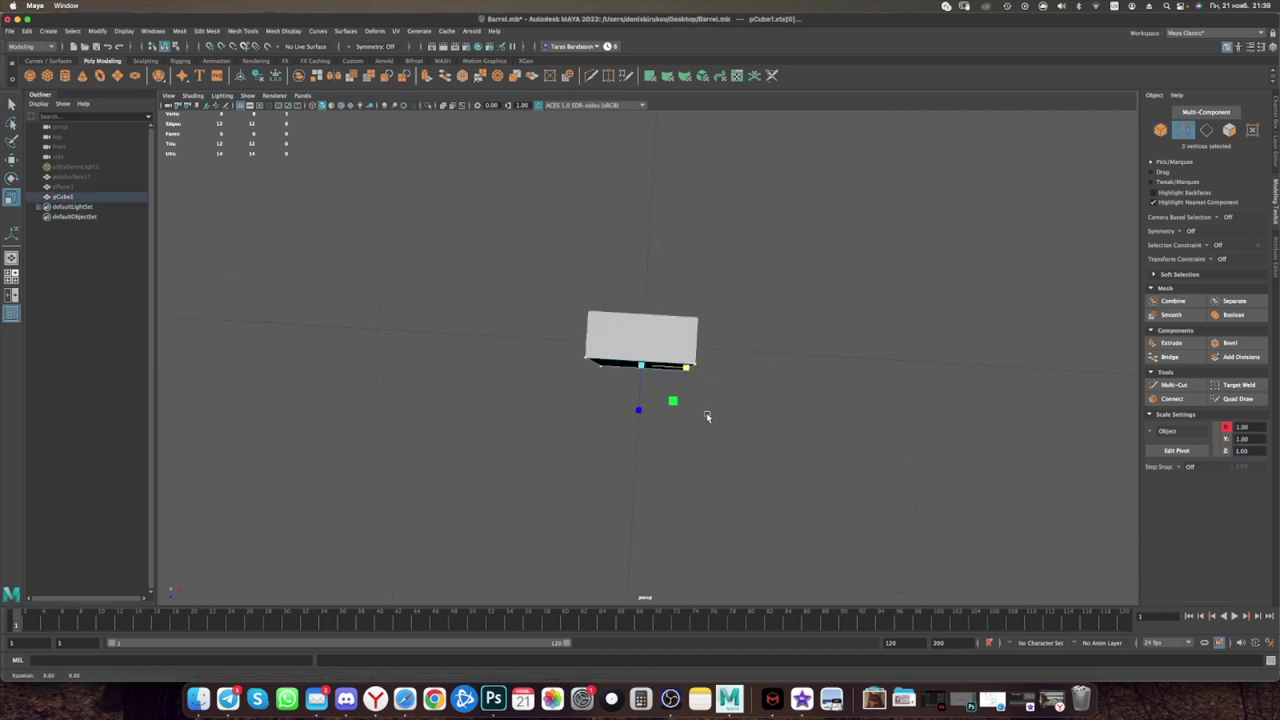
drag(520, 421, 732, 358)
alt+drag(683, 400, 675, 370)
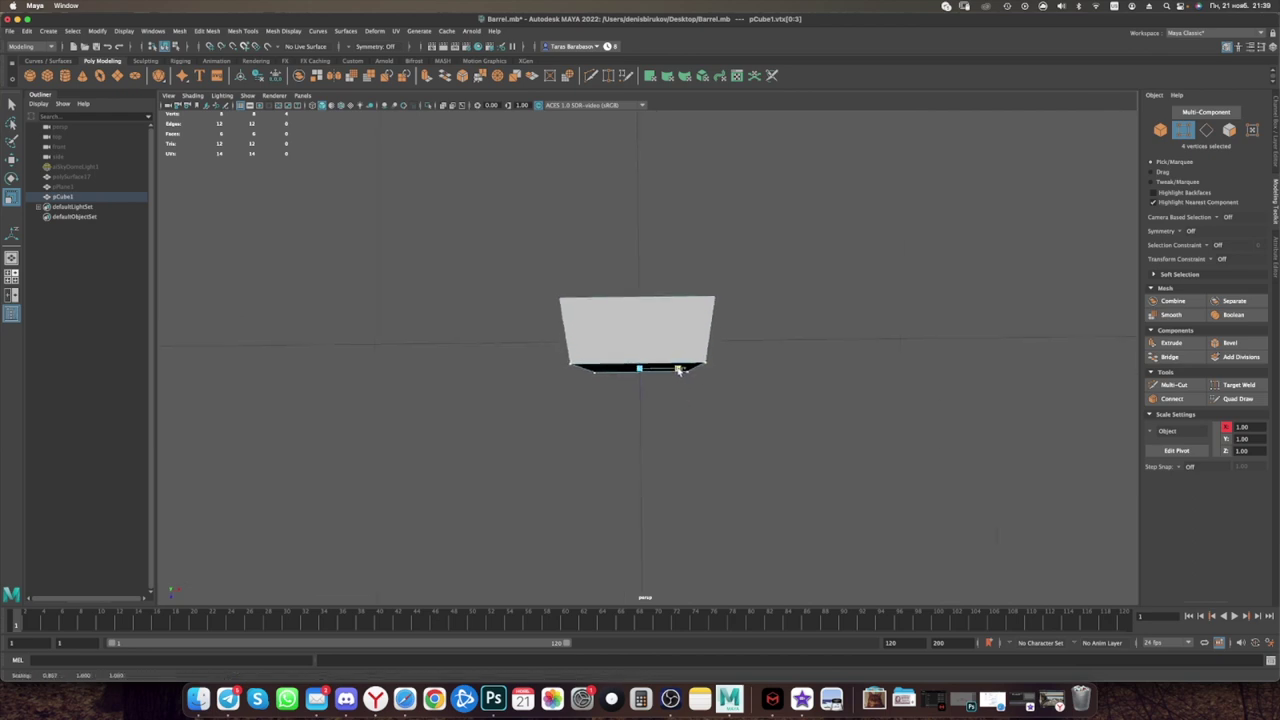
mouse_move(709, 406)
alt+mouse_down()
mouse_move(690, 385)
mouse_move(749, 406)
mouse_move(642, 328)
mouse_move(694, 394)
mouse_move(654, 400)
mouse_move(660, 410)
mouse_move(729, 400)
mouse_move(700, 400)
mouse_move(749, 374)
mouse_move(643, 380)
mouse_move(645, 403)
mouse_move(661, 349)
alt+mouse_up()
key(F8)
Step: Bevel the stave at fraction 0.2 and insert horizontal edge loops dividing its length
click(1218, 342)
click(645, 403)
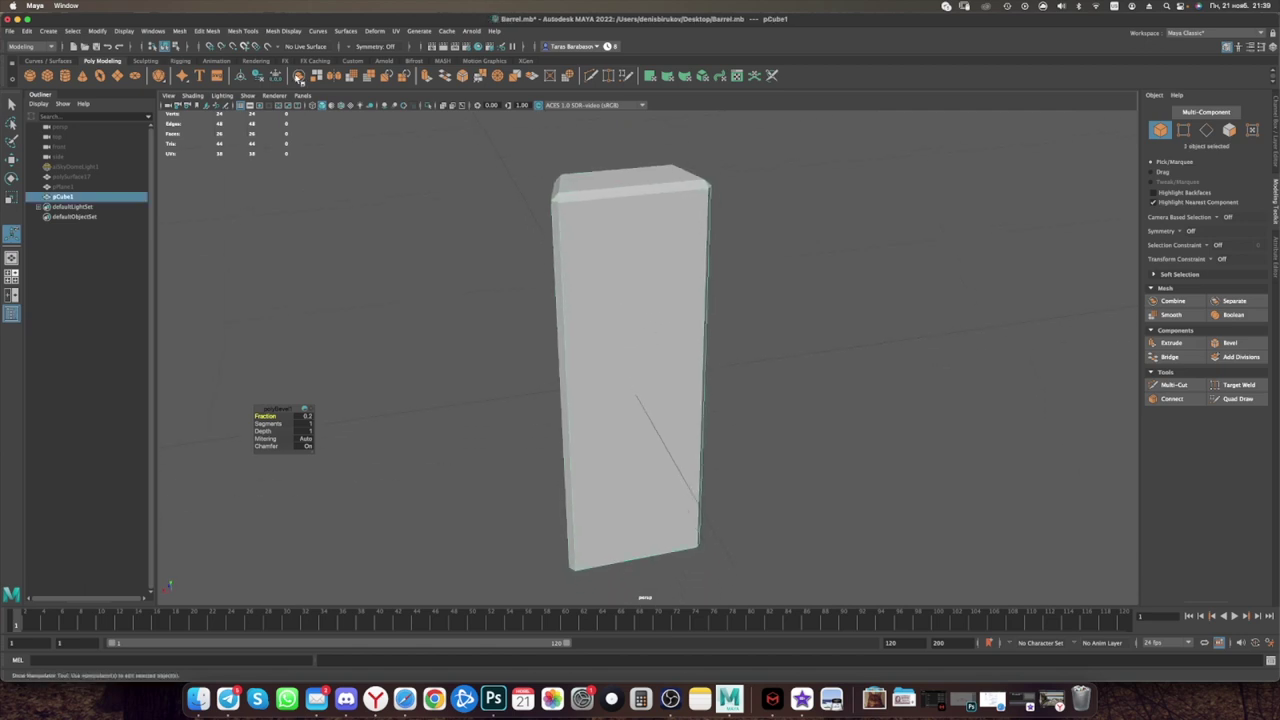
click(283, 31)
mouse_move(243, 31)
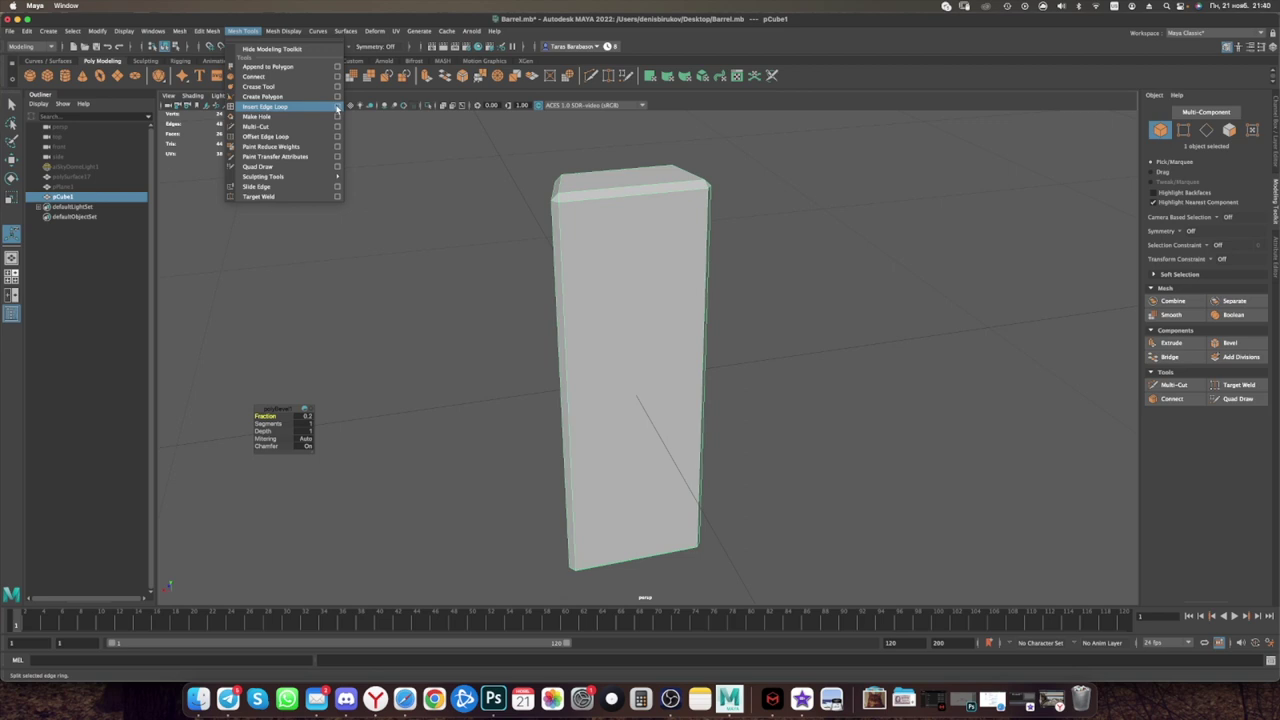
click(320, 106)
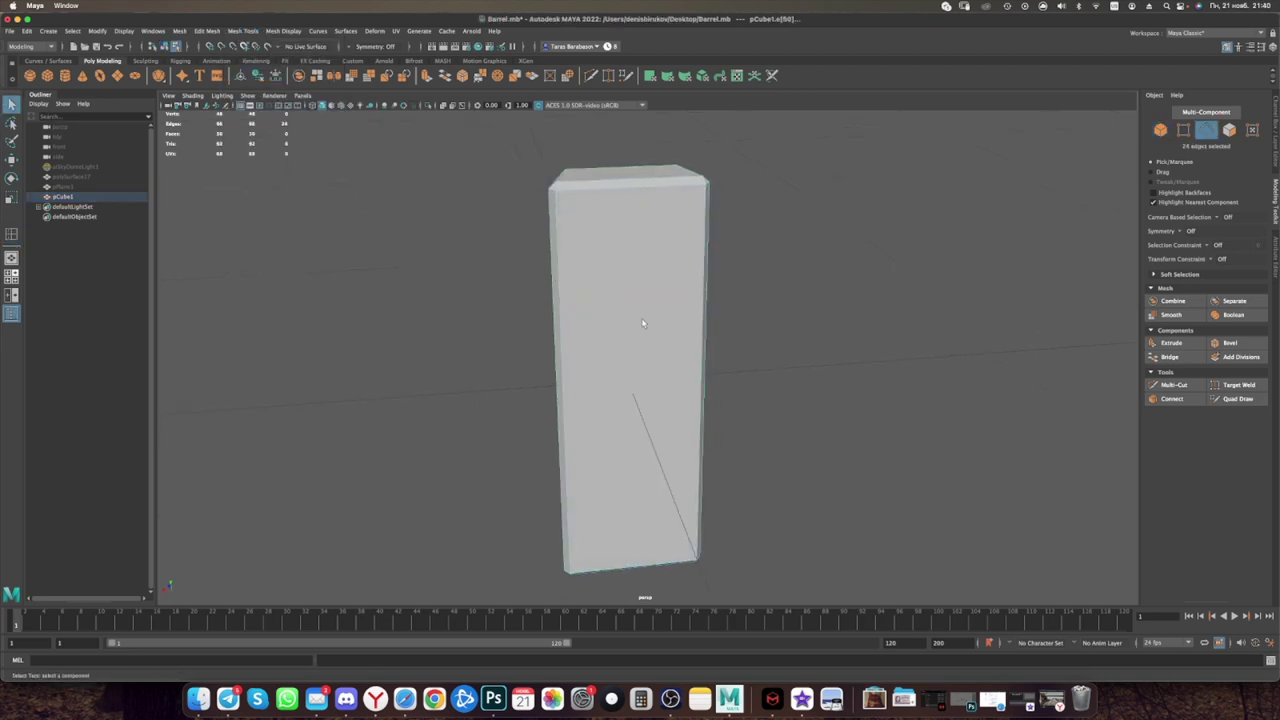
right_drag(634, 312, 686, 296)
mouse_move(471, 152)
mouse_down()
mouse_move(757, 514)
mouse_move(680, 476)
mouse_up()
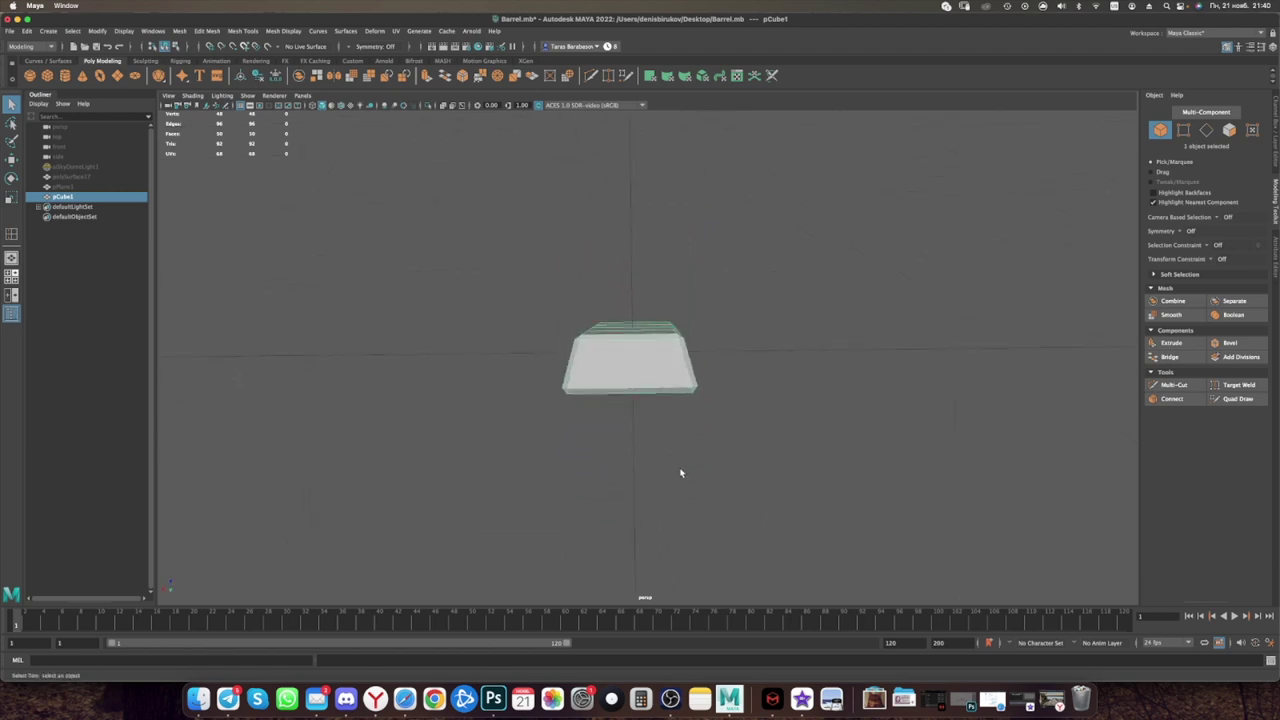
alt+drag(706, 466, 654, 450)
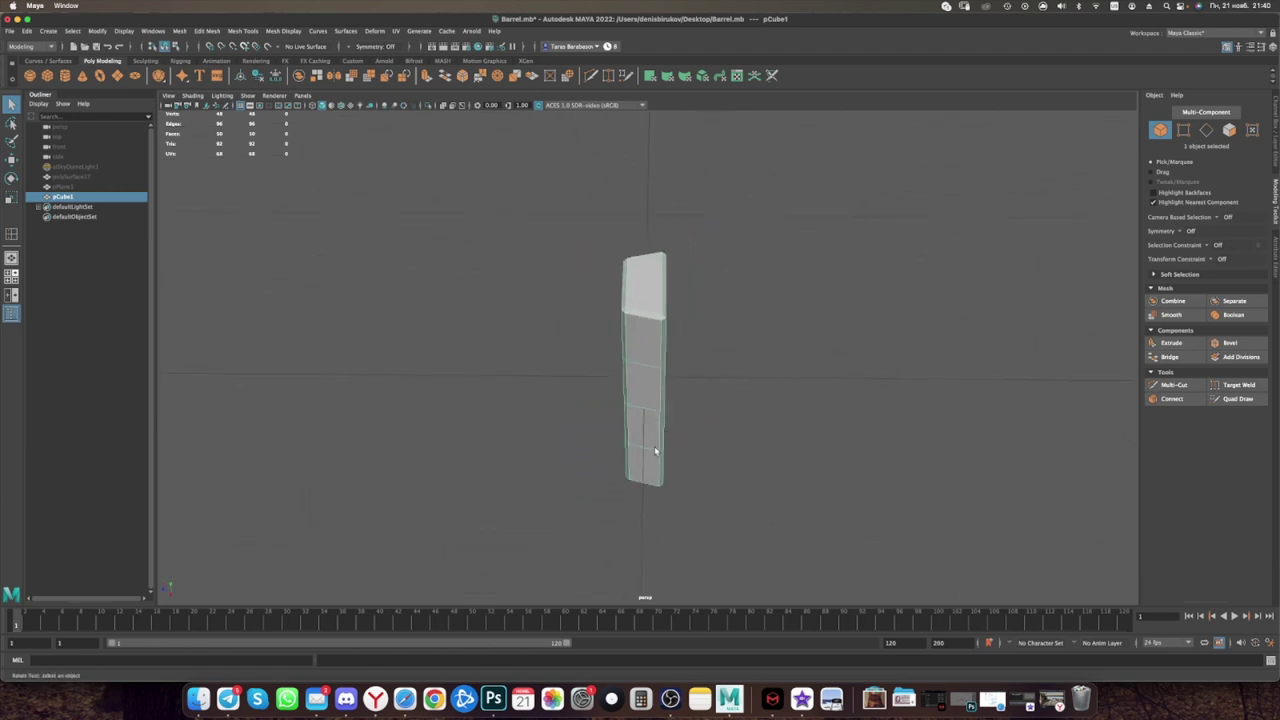
alt+drag(689, 408, 670, 406)
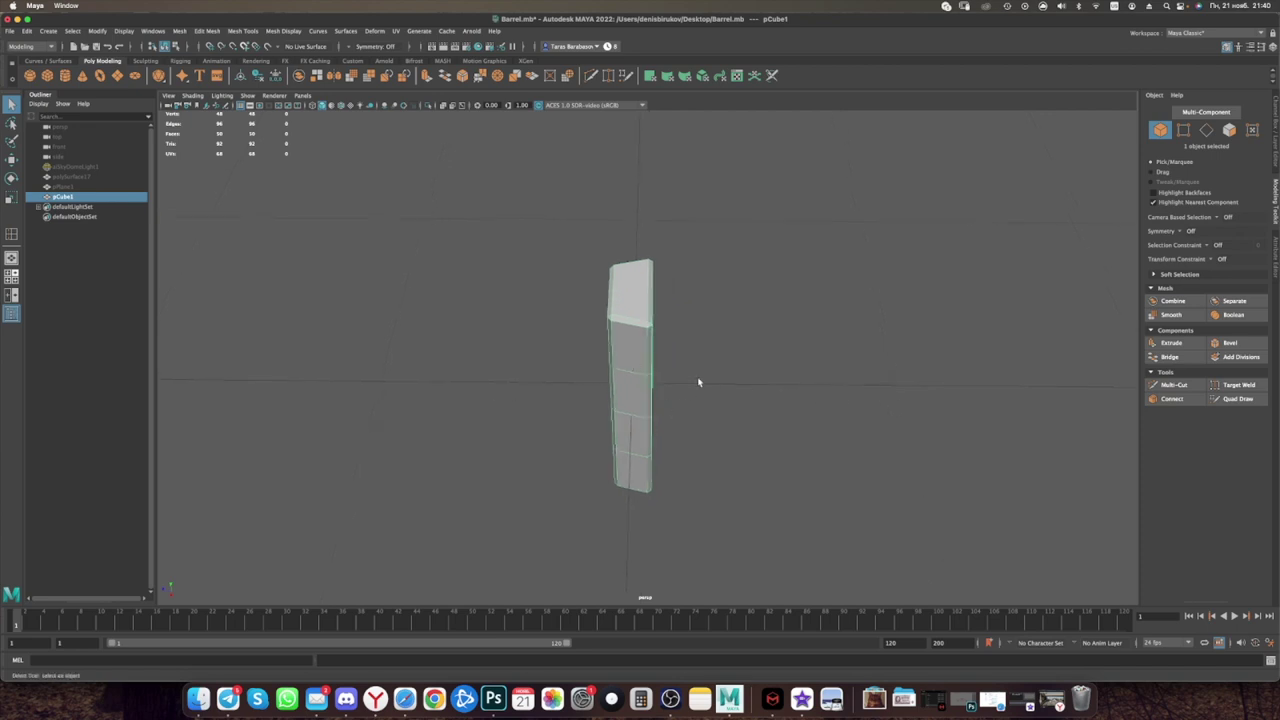
Step: Move the block along Z to about -0.61, keeping its pivot at the world origin
key(w)
drag(586, 383, 658, 381)
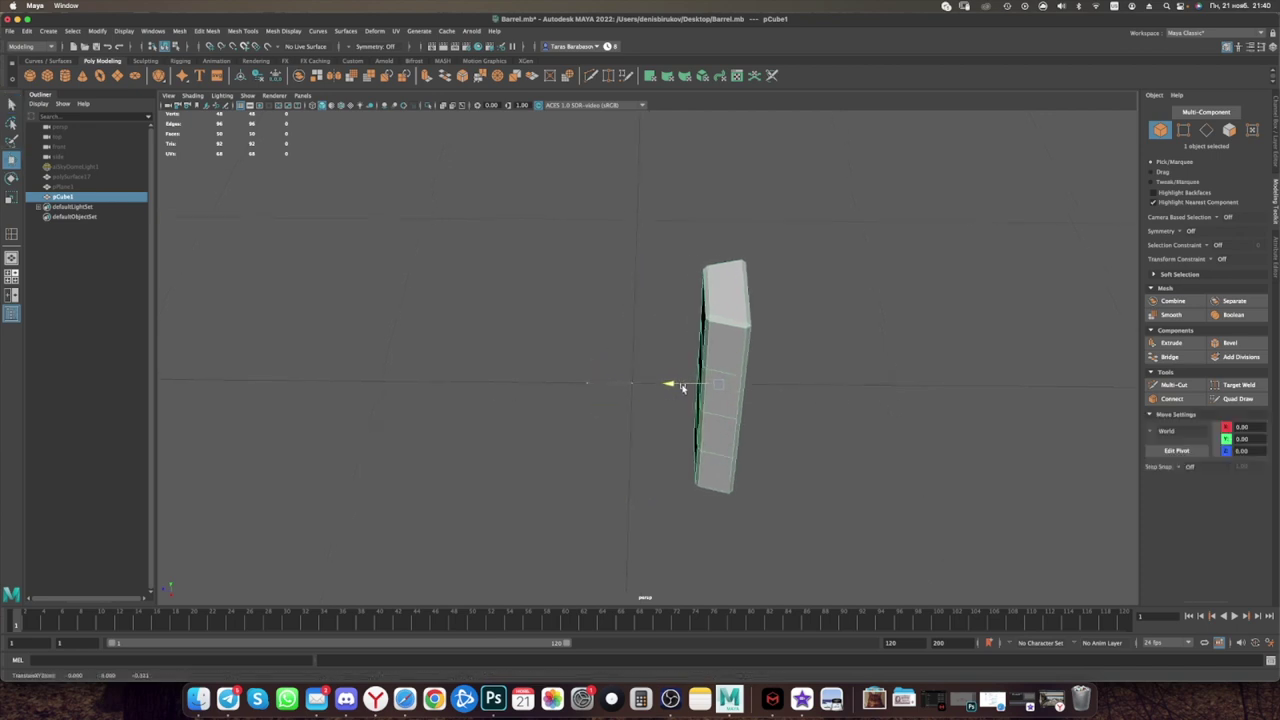
drag(658, 381, 704, 389)
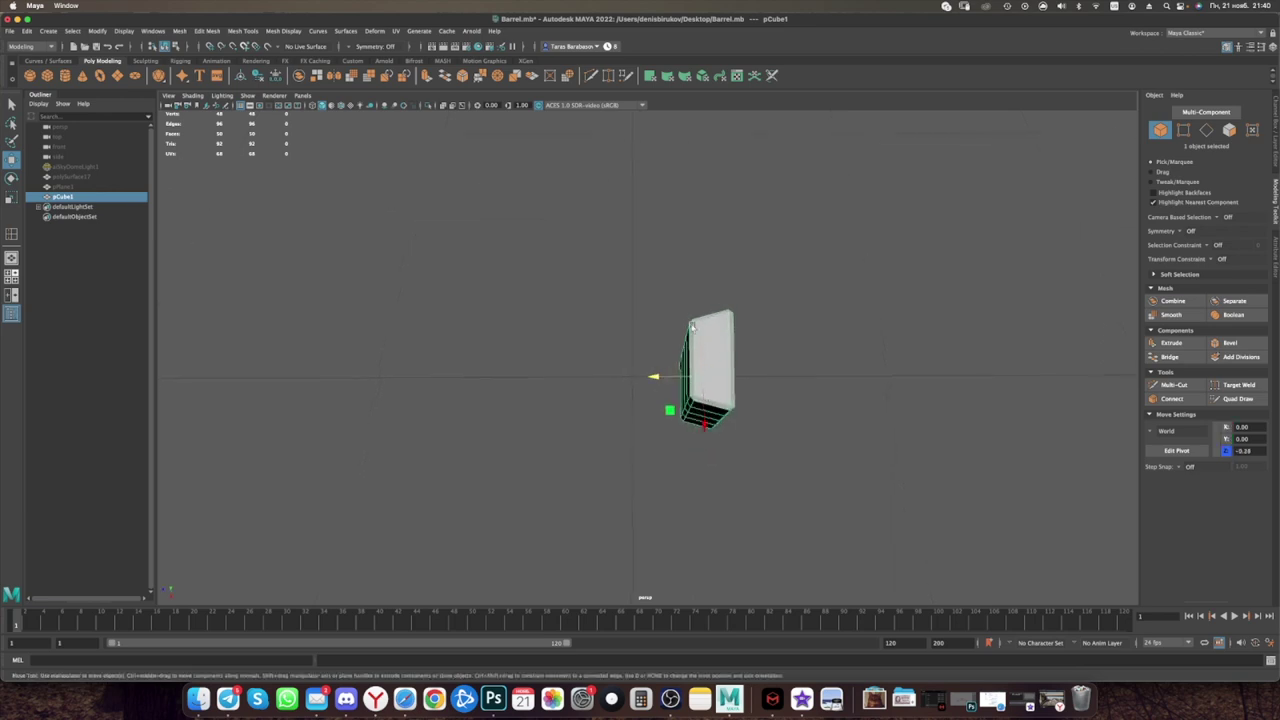
mouse_move(656, 380)
mouse_down()
mouse_move(767, 397)
mouse_move(659, 422)
mouse_up()
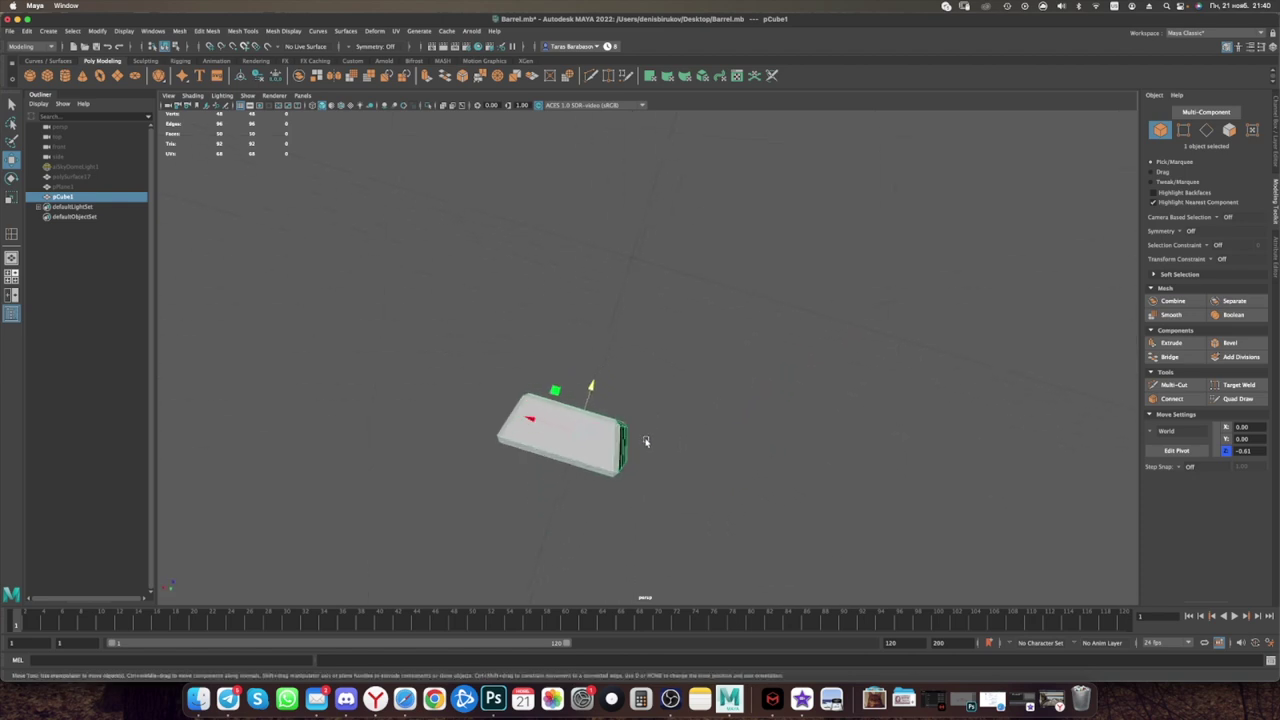
key(space)
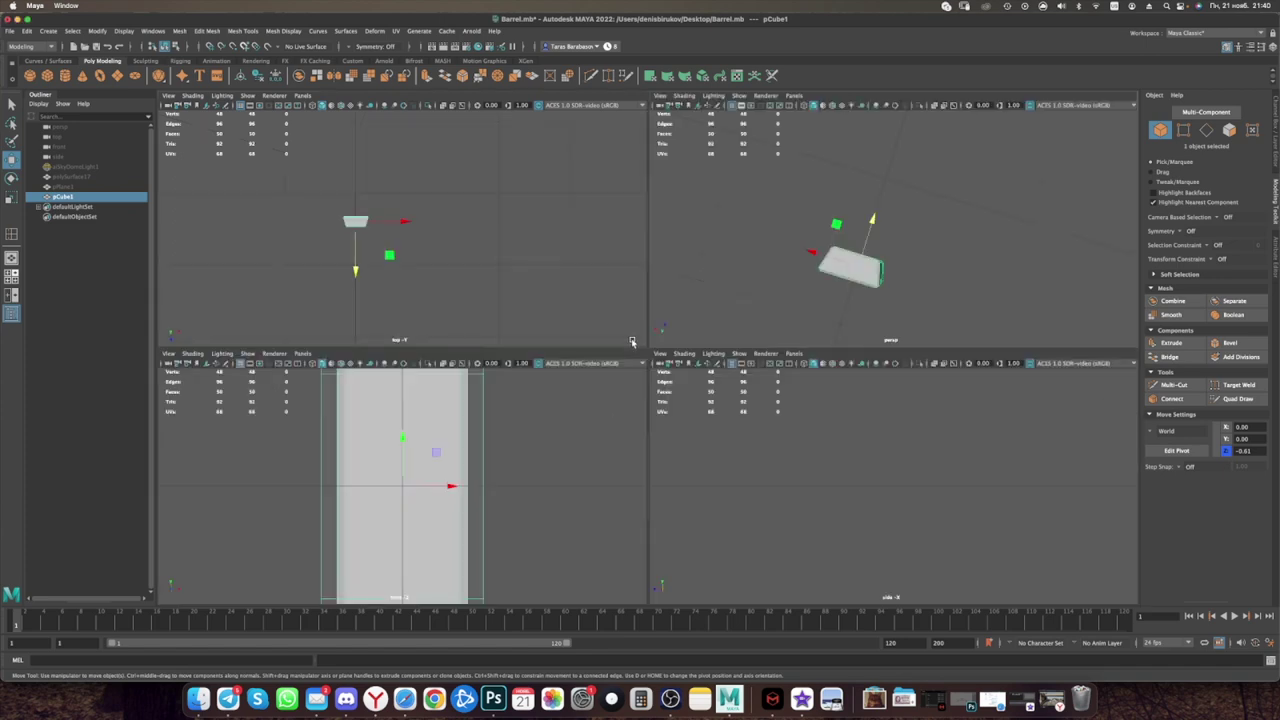
key(e)
key(space)
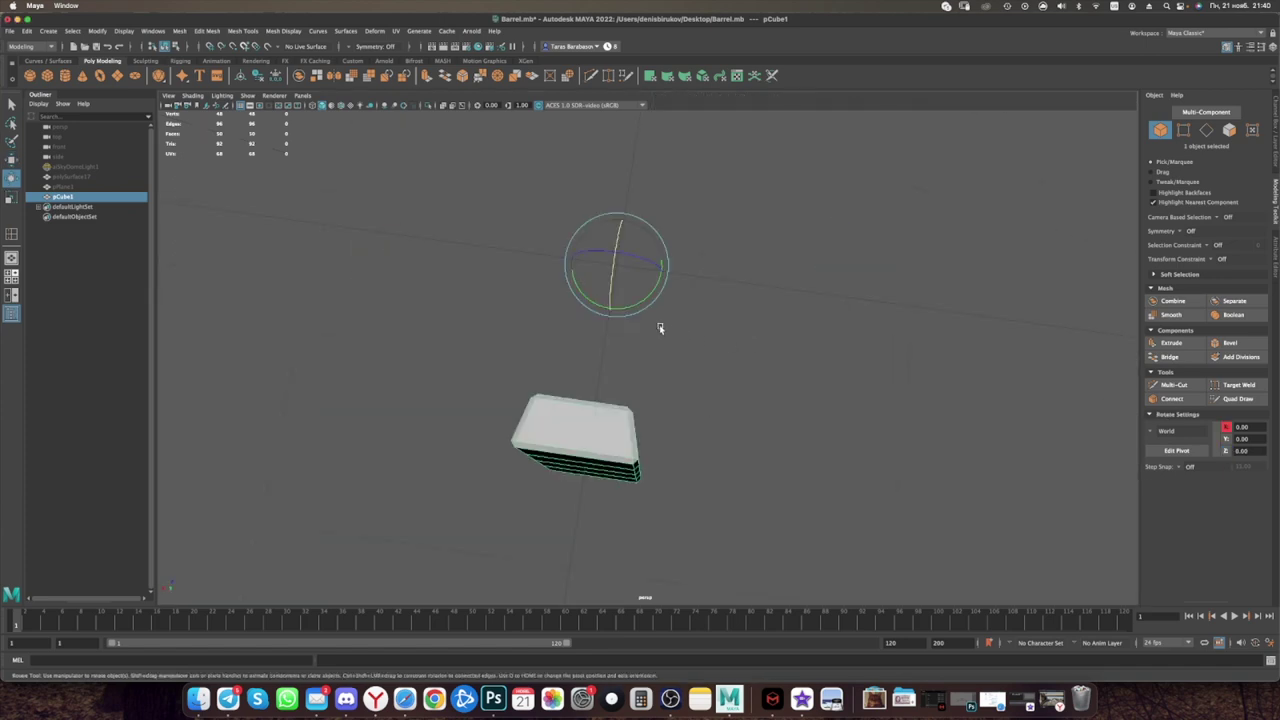
Step: Duplicate the block, rotate the copy around the origin, and repeat with Shift+D to close a ring
key(ctrl+d)
drag(646, 318, 662, 294)
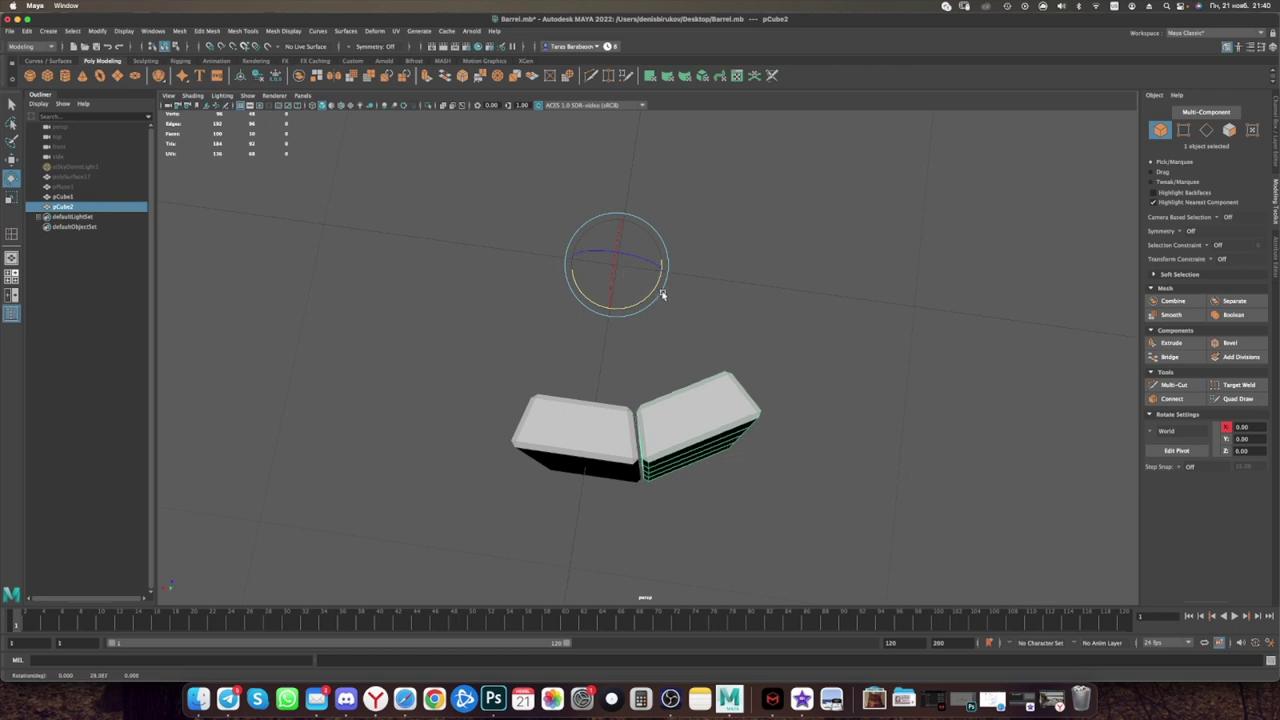
mouse_move(677, 363)
alt+mouse_down()
mouse_move(675, 342)
mouse_move(675, 369)
alt+mouse_up()
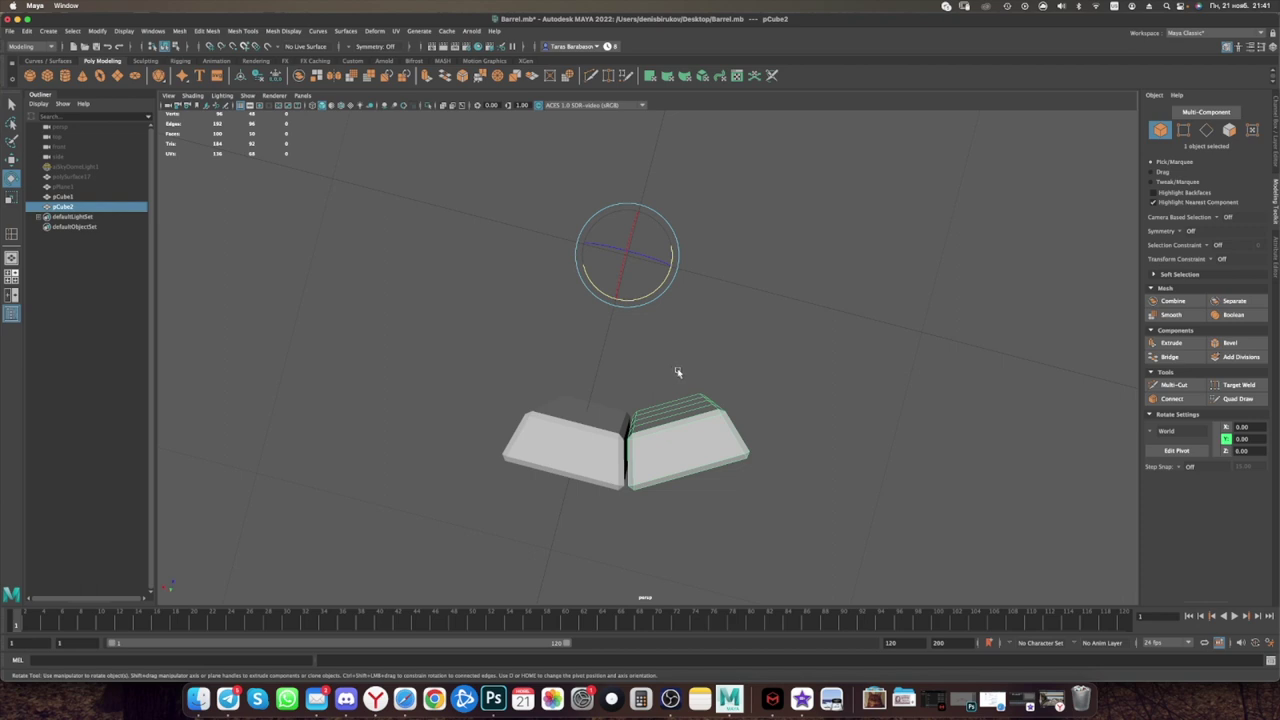
key(shift+d)
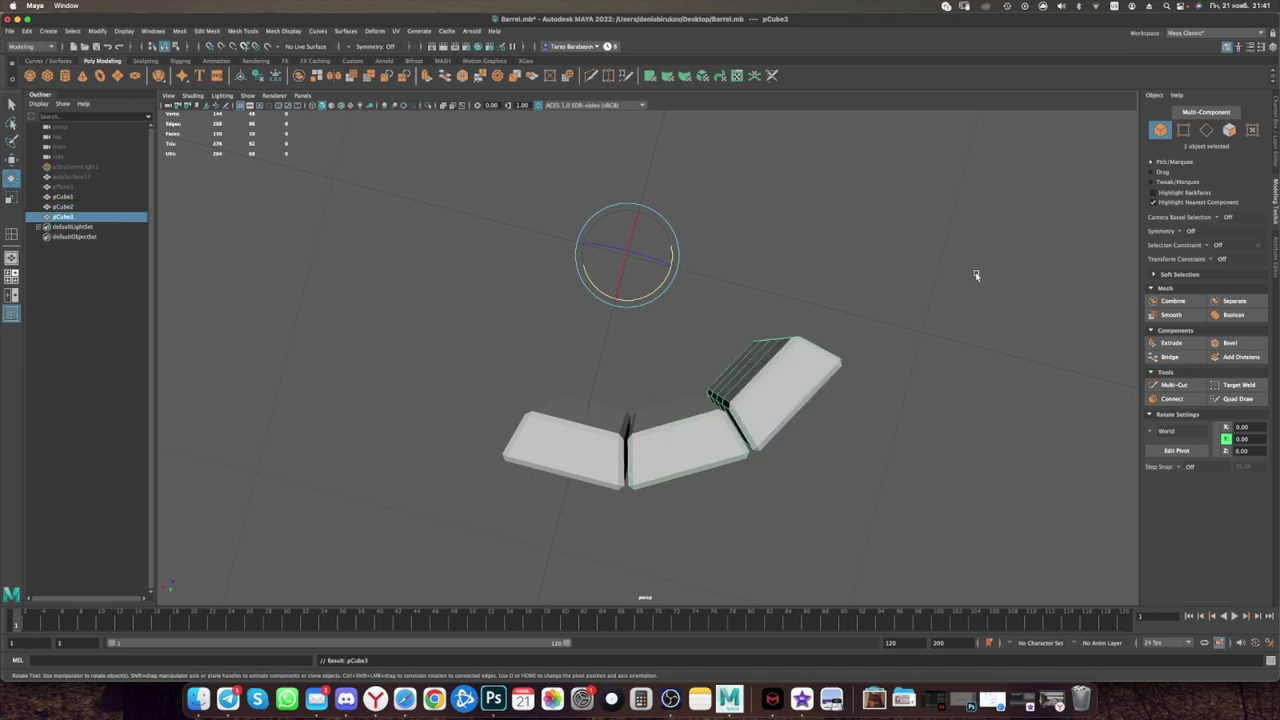
key(shift+d)
key(shift+d)
key(shift+d)
key(shift+d)
key(shift+d)
key(shift+d)
key(shift+d)
key(shift+d)
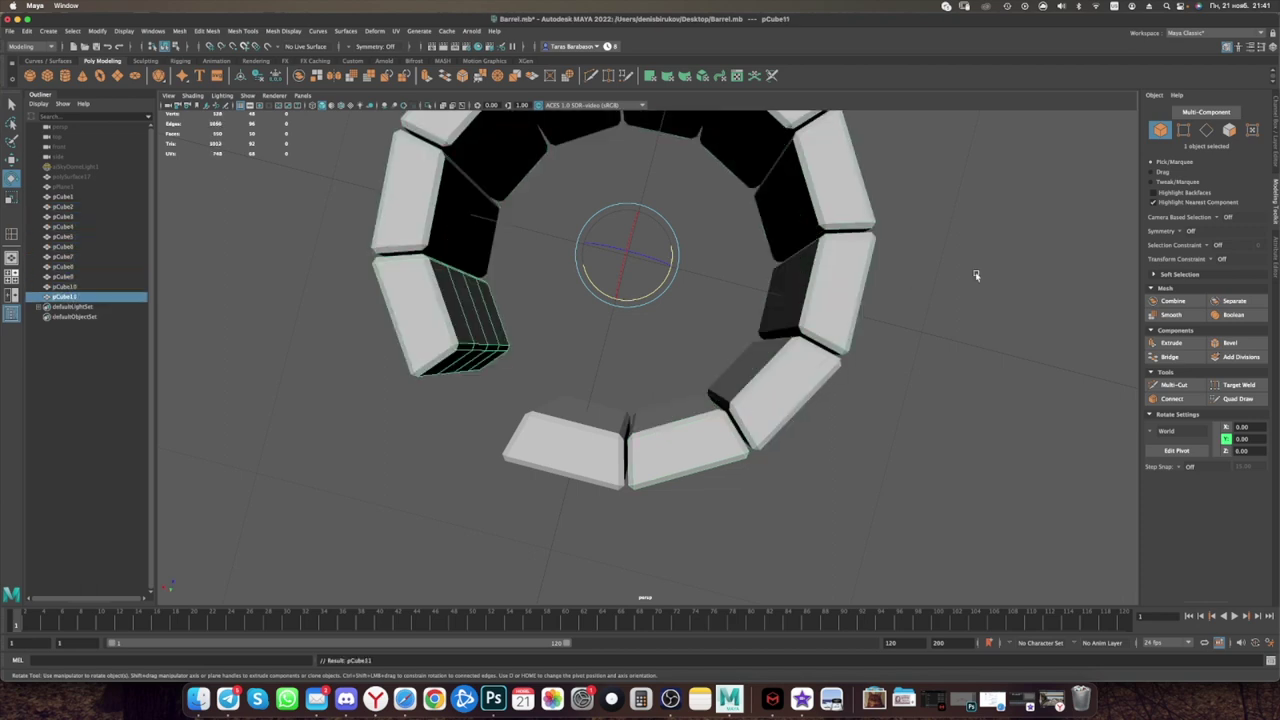
key(shift+d)
mouse_move(975, 275)
alt+mouse_down()
mouse_move(611, 420)
mouse_move(671, 429)
mouse_move(623, 432)
mouse_move(663, 449)
mouse_move(570, 314)
alt+mouse_up()
Step: Inspect the twelve-block ring from several angles, then select all twelve and delete them
mouse_move(760, 423)
alt+mouse_down()
mouse_move(700, 369)
mouse_move(689, 394)
mouse_move(634, 409)
mouse_move(646, 409)
alt+mouse_up()
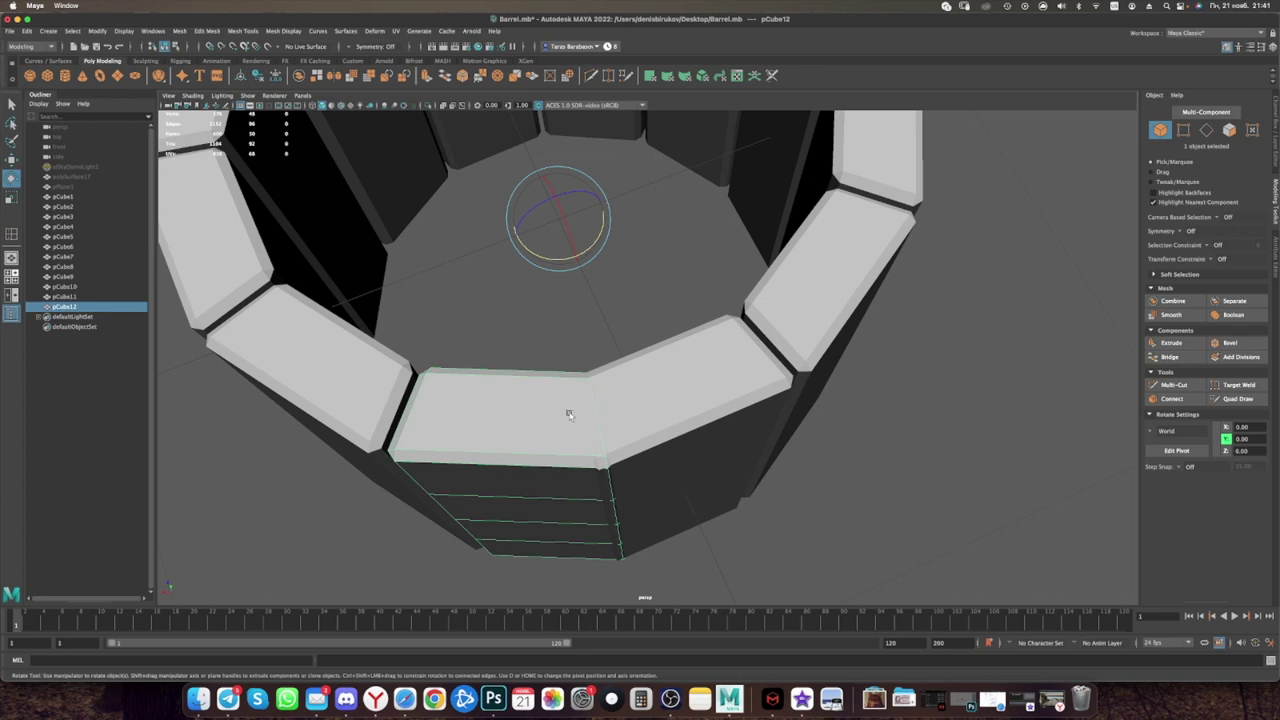
scroll(580, 406, down, 3)
scroll(583, 397, down, 3)
scroll(571, 400, down, 2)
mouse_move(571, 400)
alt+mouse_down()
mouse_move(652, 439)
mouse_move(640, 423)
mouse_move(646, 455)
mouse_move(644, 430)
alt+mouse_up()
scroll(644, 440, down, 2)
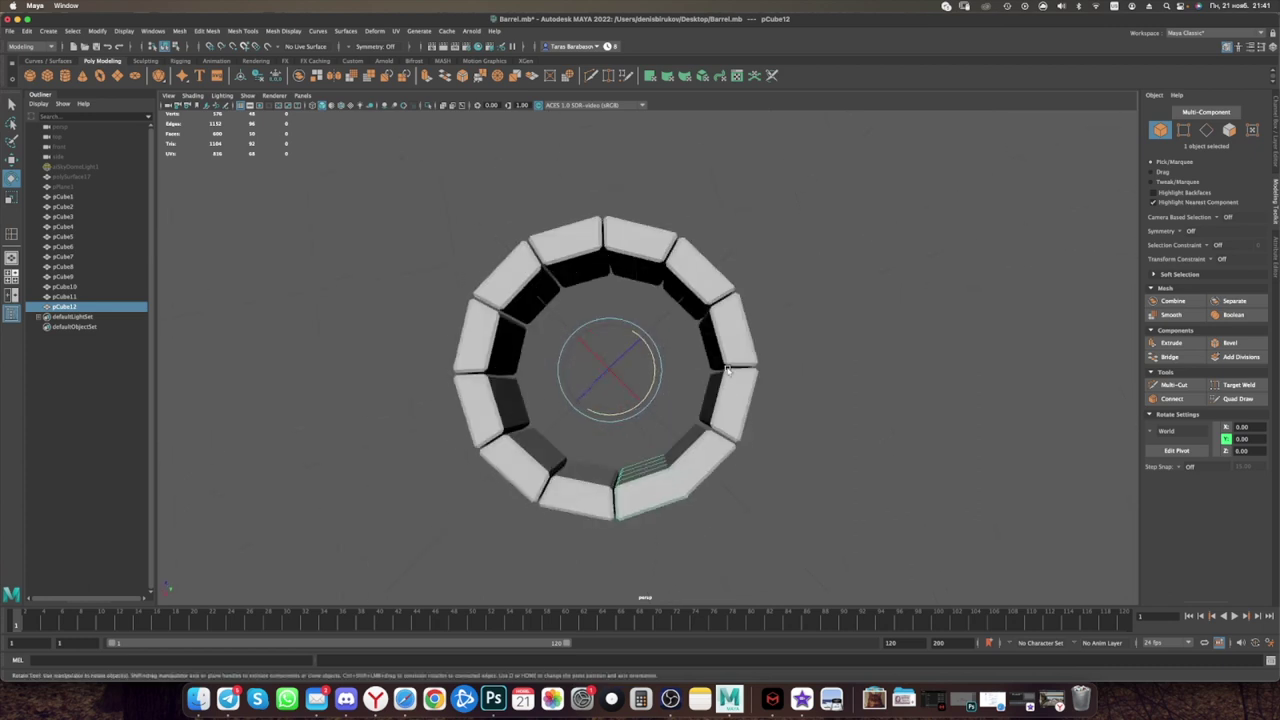
mouse_move(681, 475)
alt+mouse_down()
mouse_move(666, 480)
mouse_move(588, 436)
alt+mouse_up()
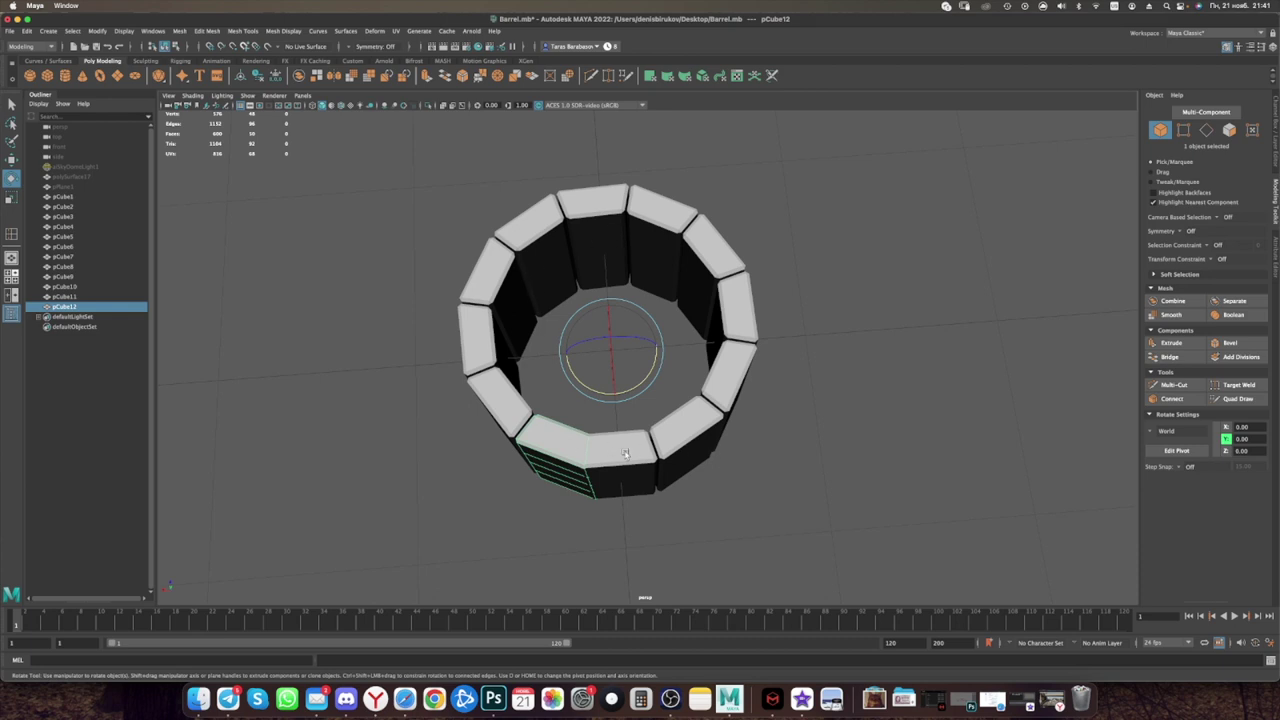
drag(416, 174, 812, 518)
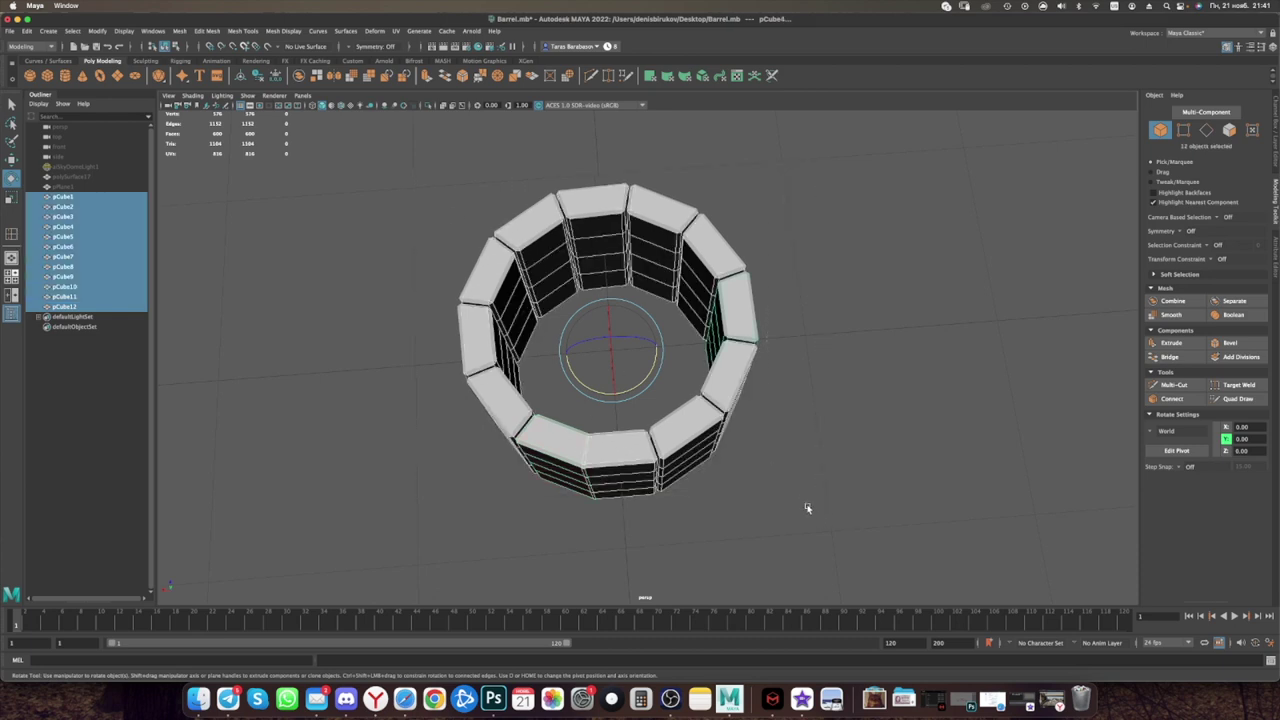
key(Delete)
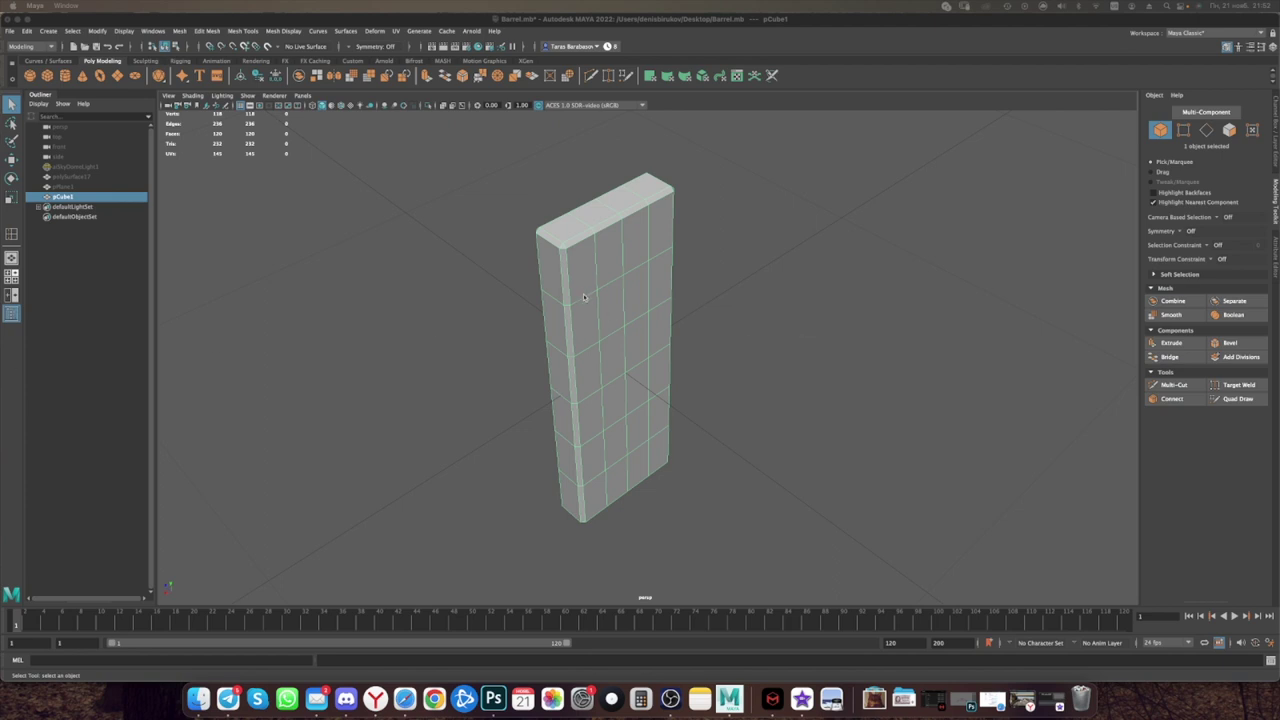
Step: Look over the remaining subdivided block from several angles and duplicate it as pCube2
alt+drag(545, 260, 655, 285)
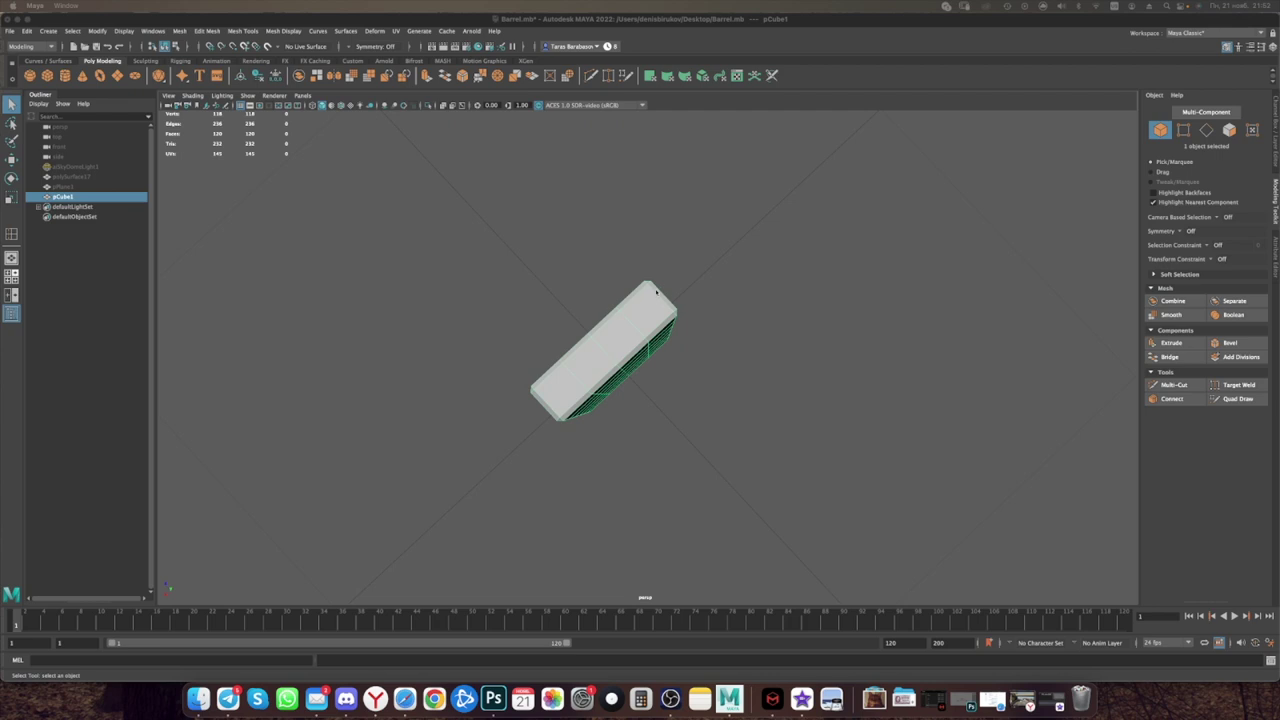
mouse_move(642, 332)
alt+mouse_down()
mouse_move(694, 306)
mouse_move(649, 303)
mouse_move(659, 313)
mouse_move(568, 249)
mouse_move(587, 260)
alt+mouse_up()
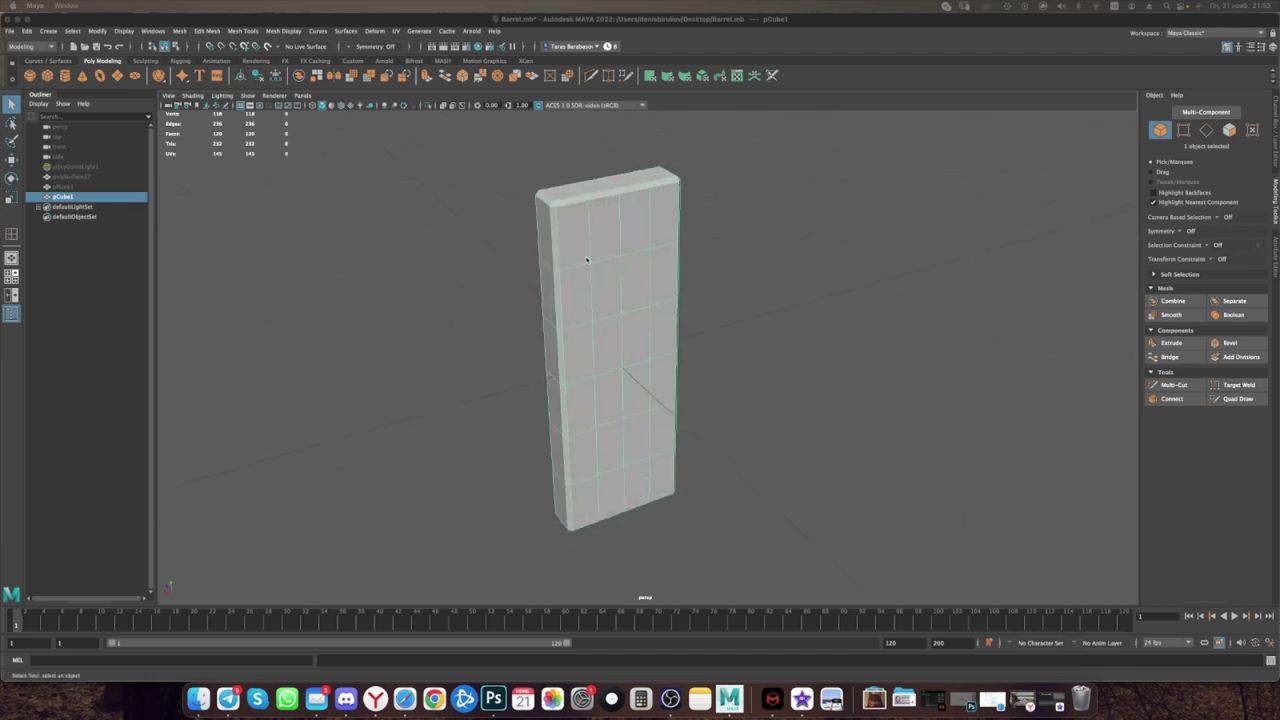
mouse_move(622, 306)
alt+mouse_down()
mouse_move(632, 322)
mouse_move(675, 320)
alt+mouse_up()
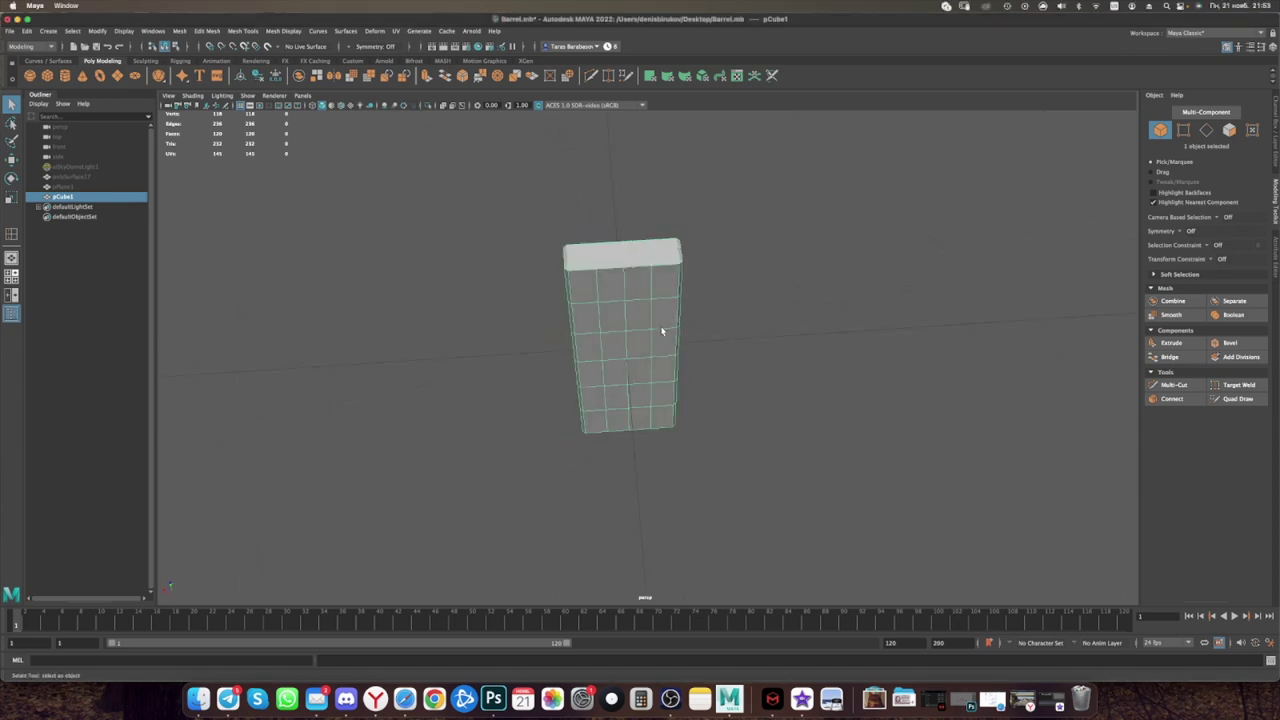
key(w)
shift+right_drag(671, 326, 547, 349)
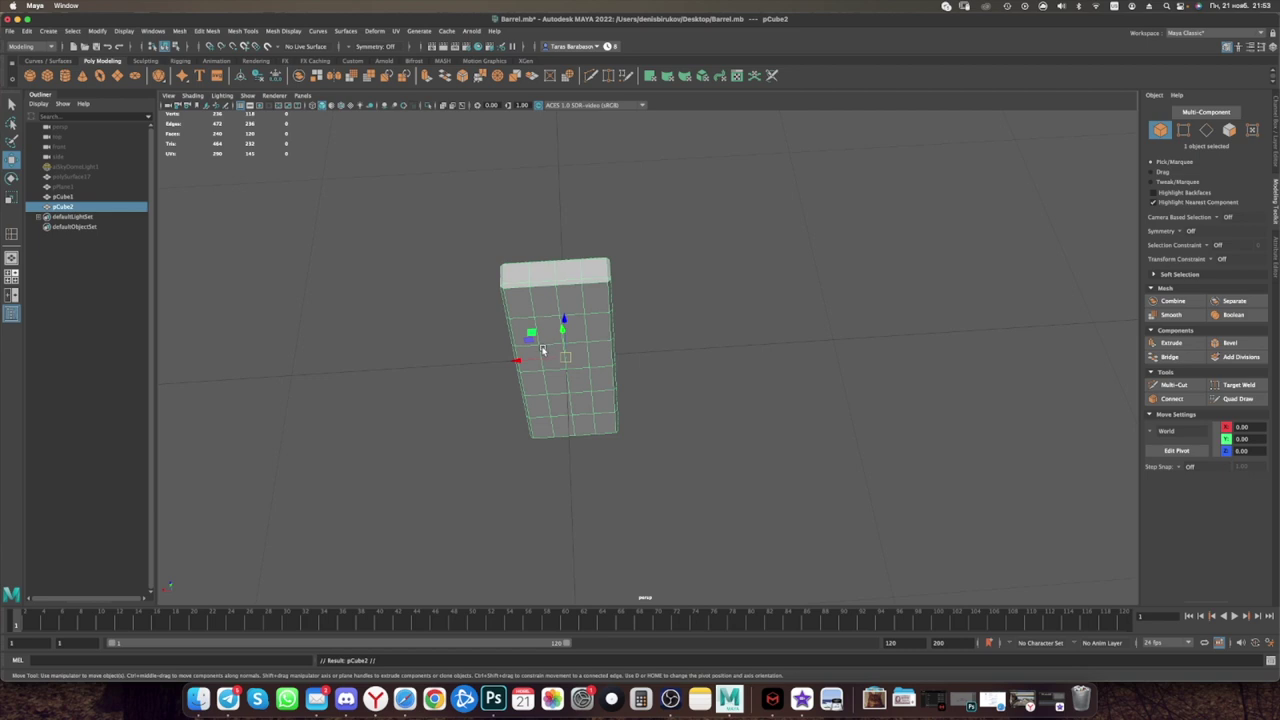
Step: Slide the copy beside the original along X and repeat it to make six blocks in a row
drag(517, 360, 617, 360)
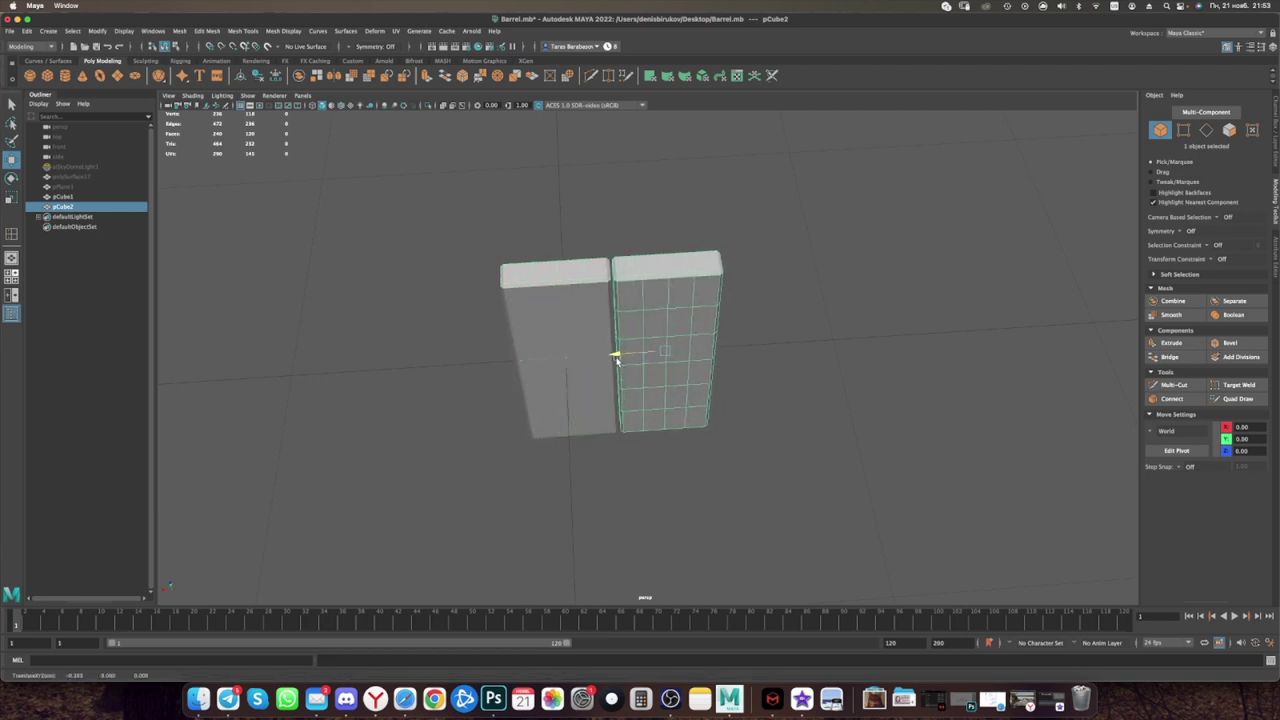
mouse_move(617, 360)
alt+mouse_down()
mouse_move(623, 343)
mouse_move(661, 355)
alt+mouse_up()
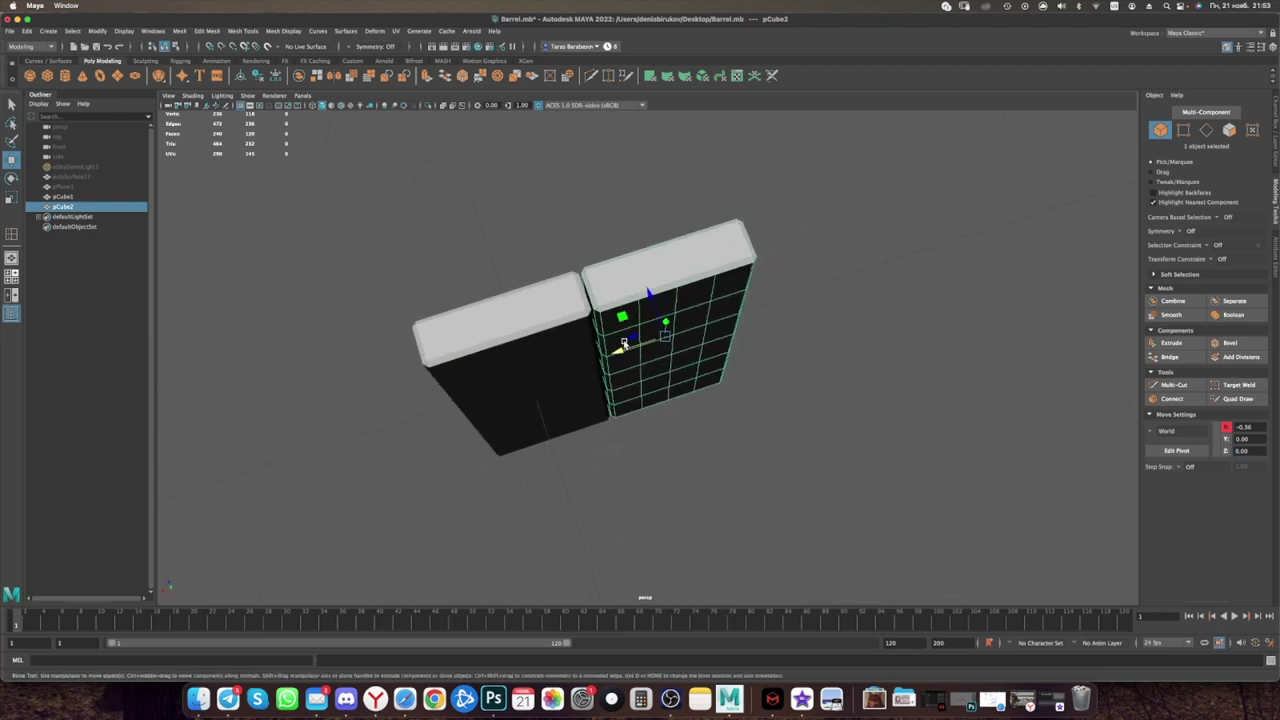
scroll(661, 355, down, 2)
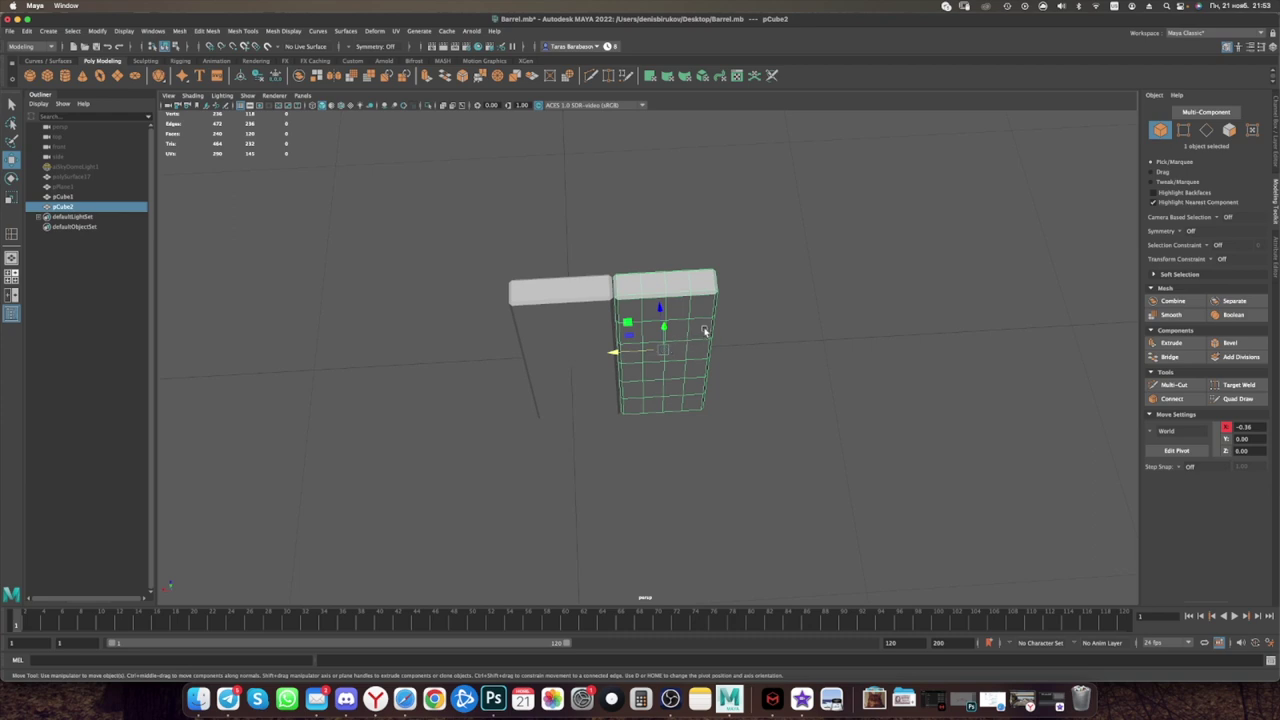
key(shift+d)
key(shift+d)
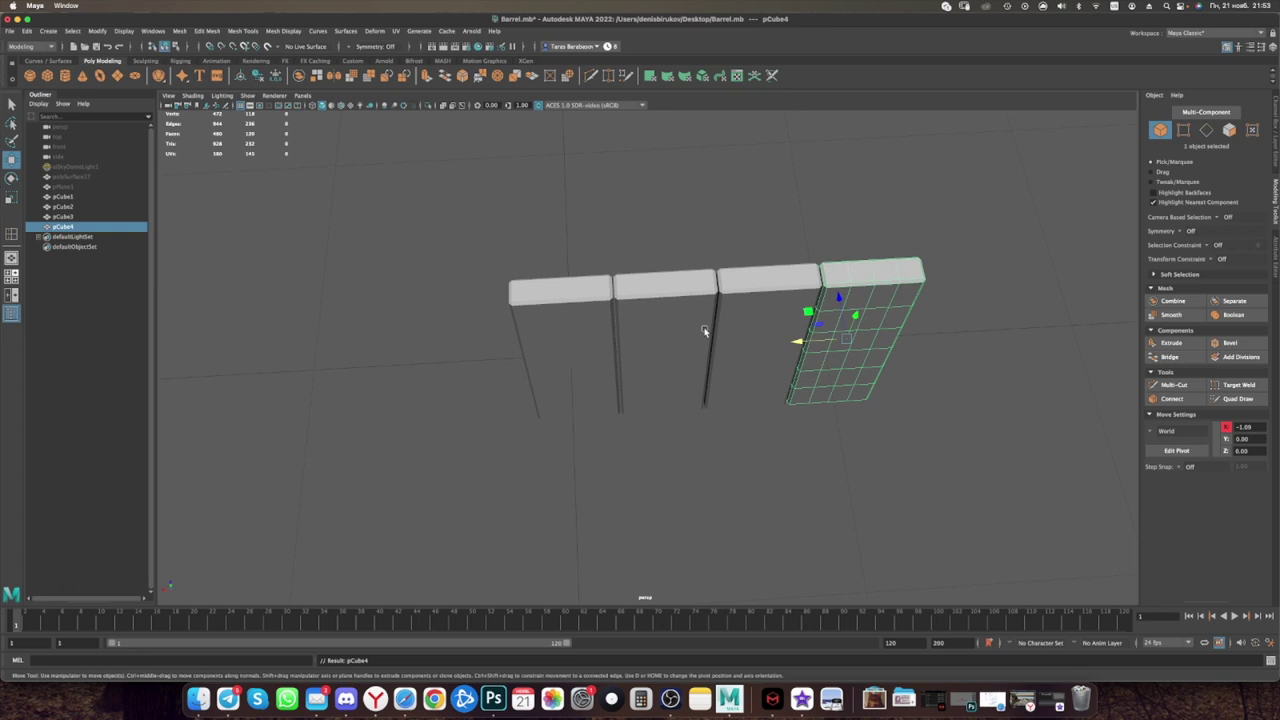
key(shift+d)
key(shift+d)
Step: Select all six blocks and combine them into a single mesh, pCube7
click(708, 333)
alt+drag(708, 333, 703, 316)
mouse_move(414, 232)
mouse_down()
mouse_move(984, 430)
mouse_move(857, 412)
mouse_up()
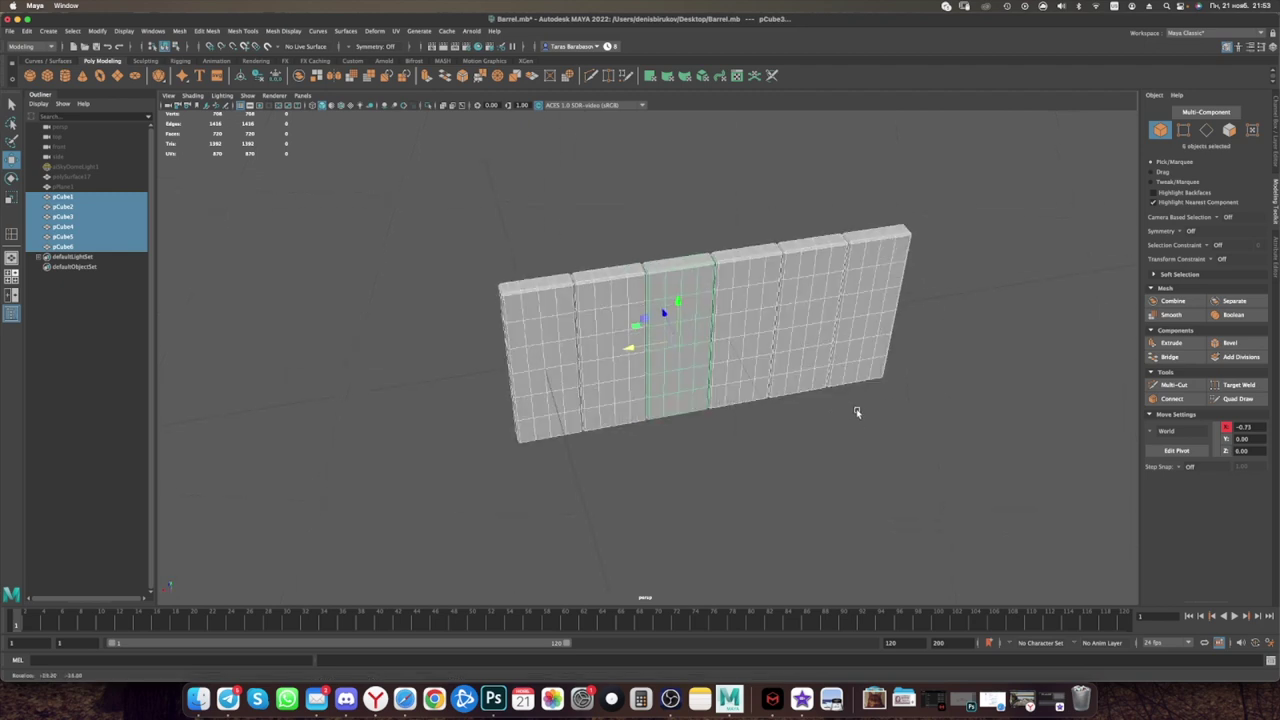
shift+right_drag(855, 409, 814, 360)
alt+drag(814, 360, 807, 368)
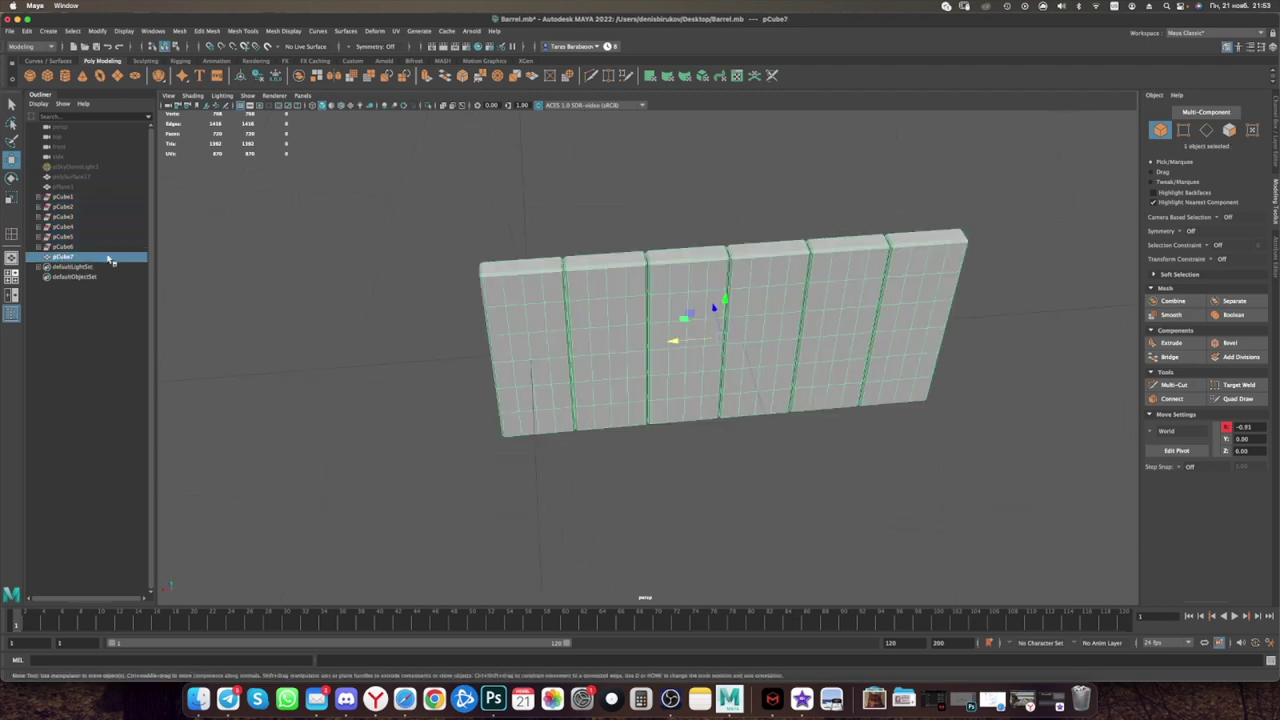
alt+drag(792, 331, 799, 334)
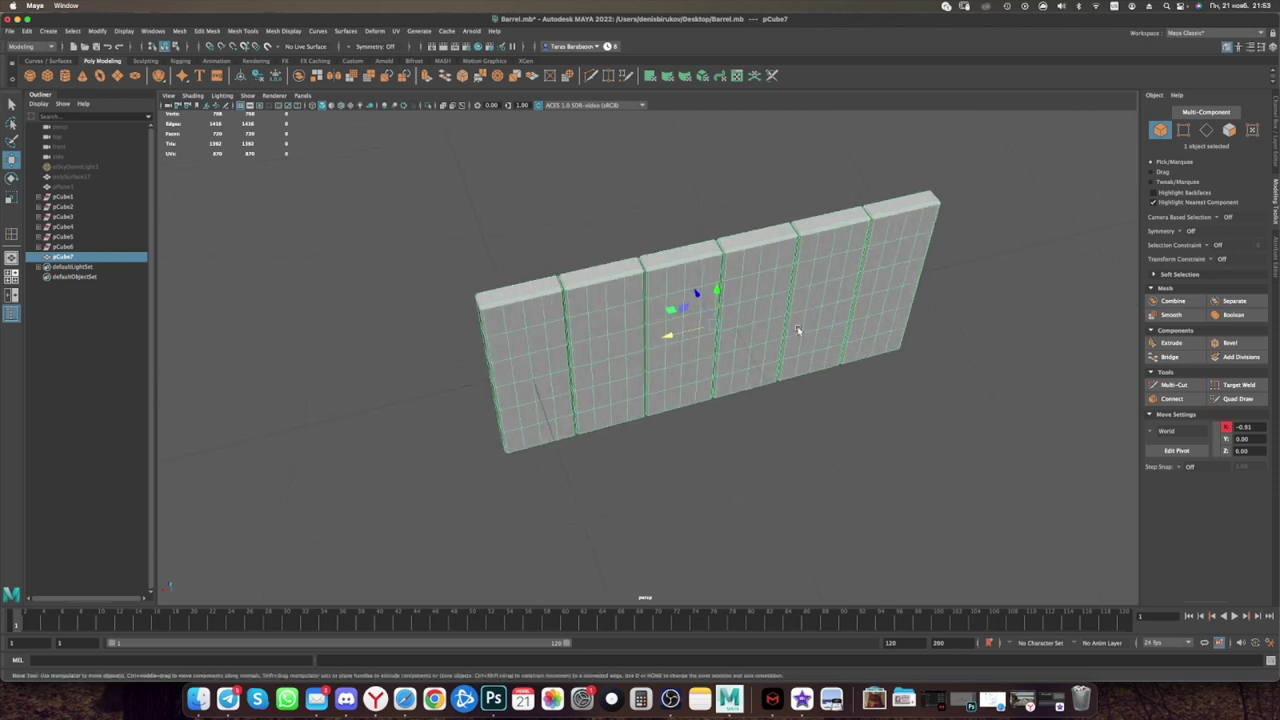
mouse_move(798, 330)
alt+mouse_down()
mouse_move(762, 318)
mouse_move(756, 337)
alt+mouse_up()
mouse_move(484, 345)
alt+mouse_down()
mouse_move(714, 313)
mouse_move(577, 290)
alt+mouse_up()
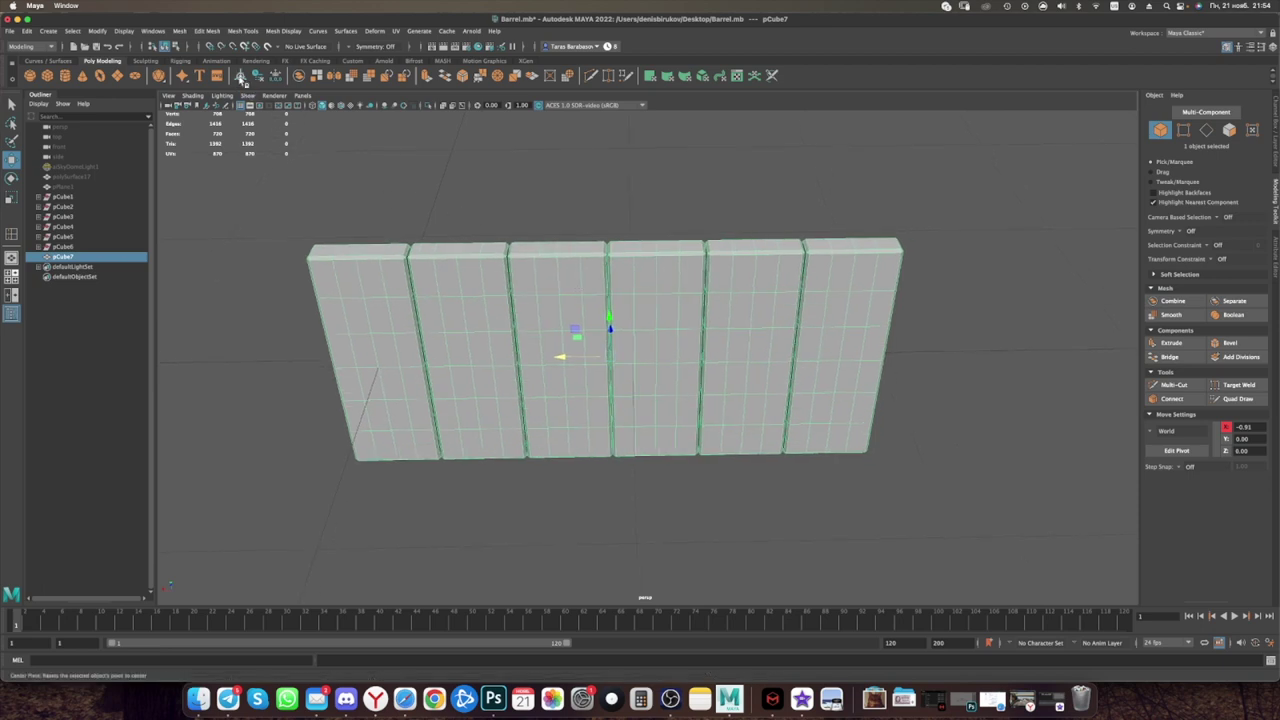
alt+drag(480, 277, 637, 346)
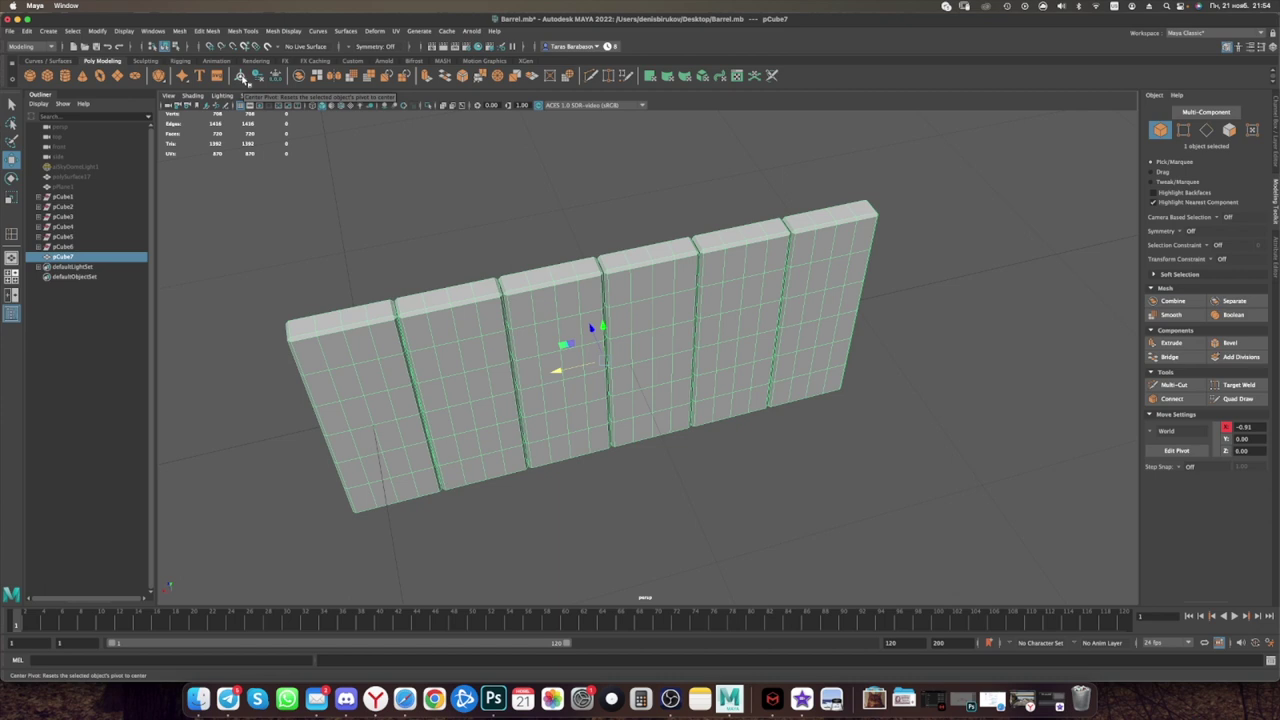
Step: Center pCube7's pivot, freeze its transforms and delete its construction history
click(243, 80)
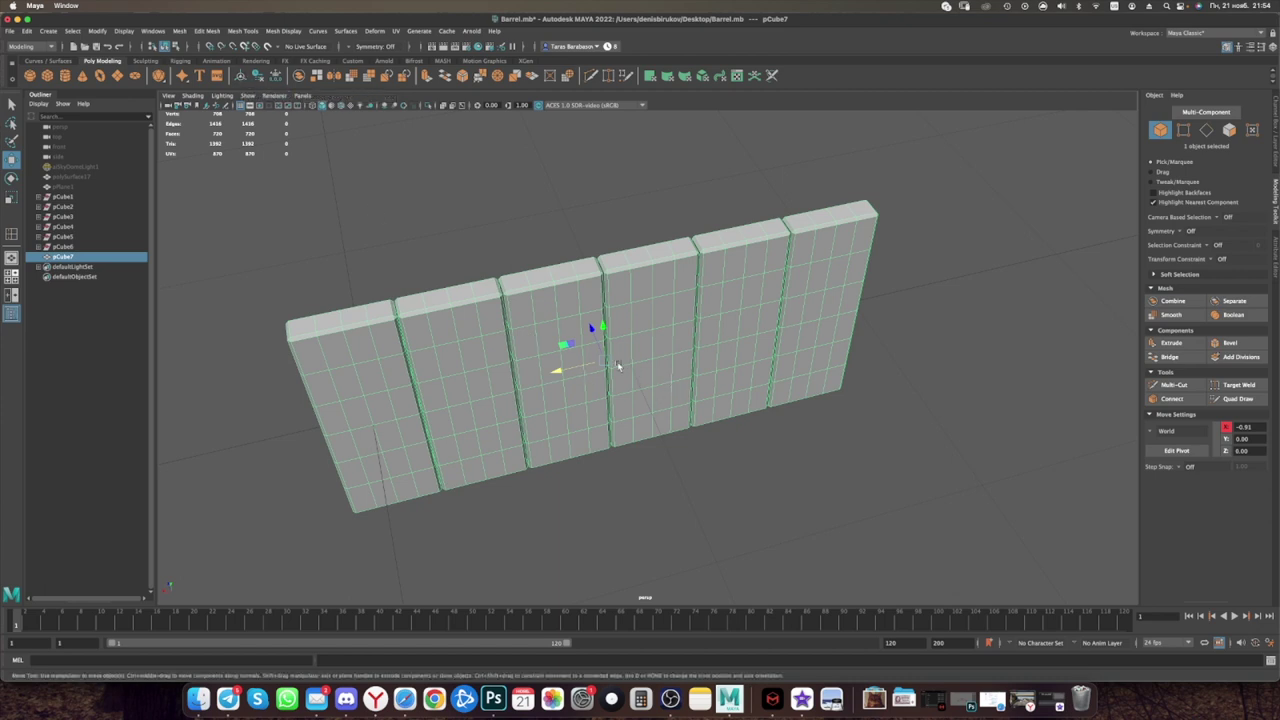
click(276, 80)
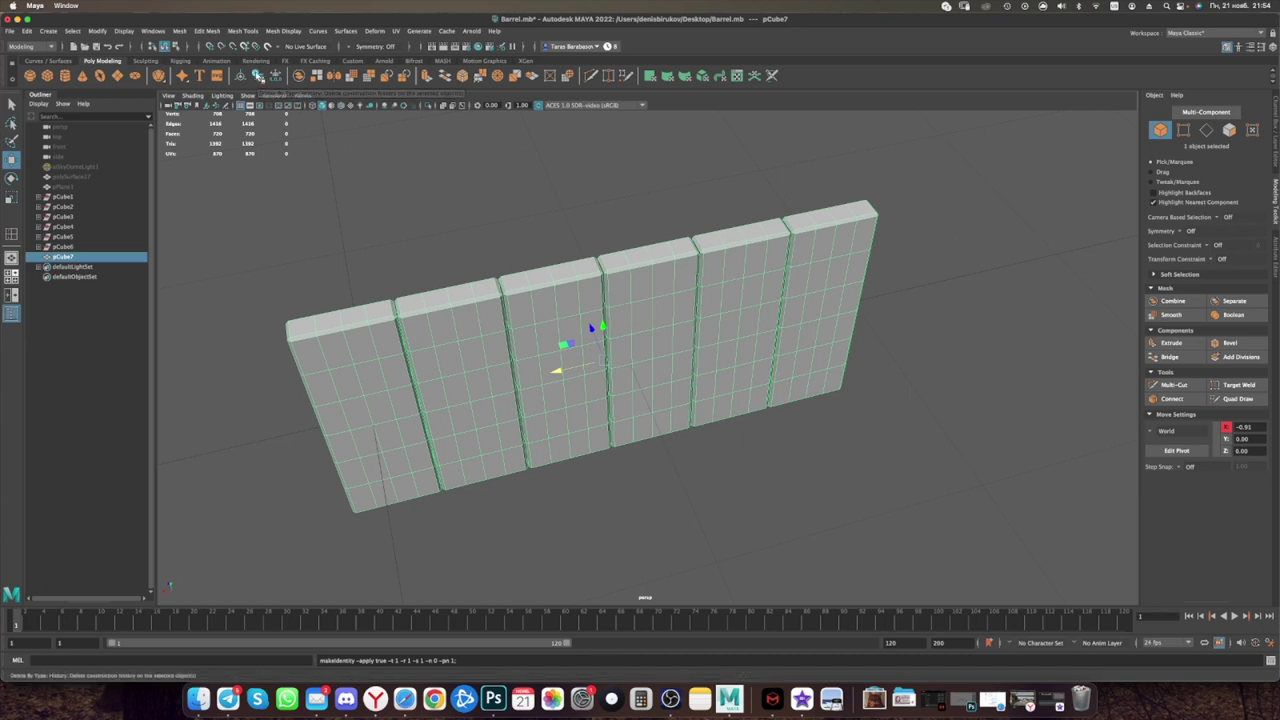
click(258, 75)
mouse_move(657, 414)
alt+mouse_down()
mouse_move(720, 410)
mouse_move(668, 411)
mouse_move(457, 214)
alt+mouse_up()
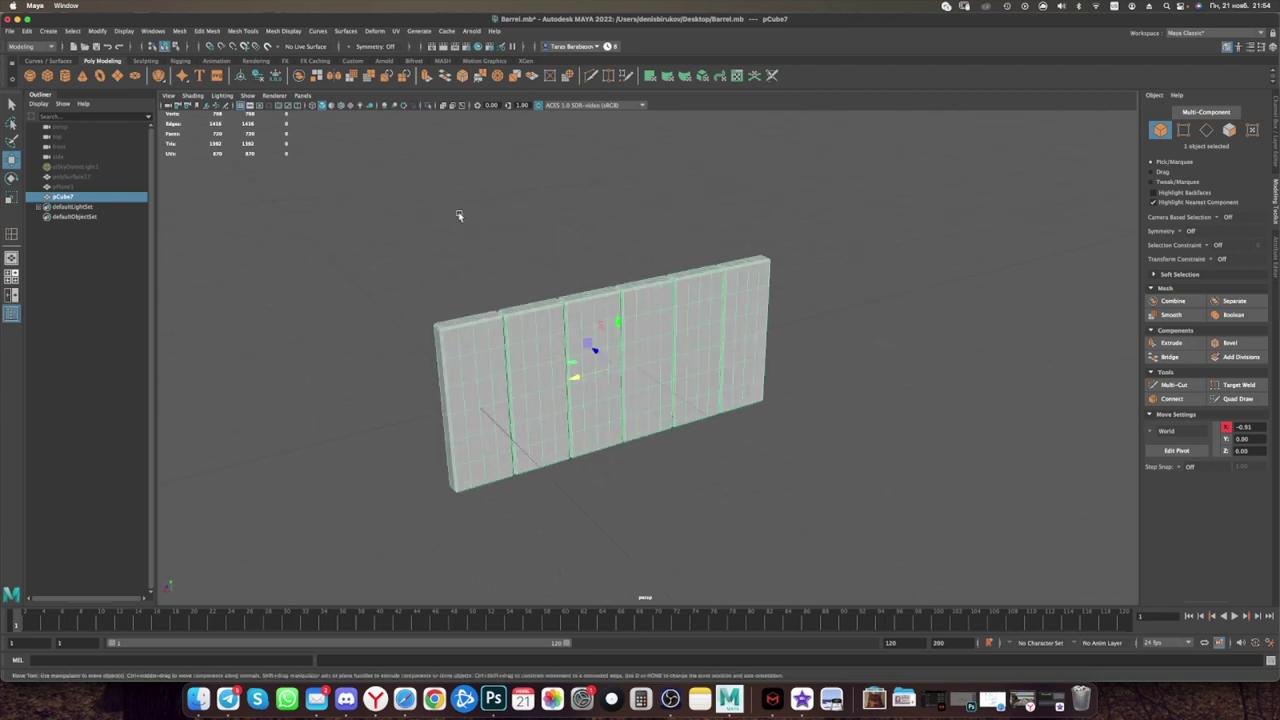
alt+drag(553, 336, 605, 340)
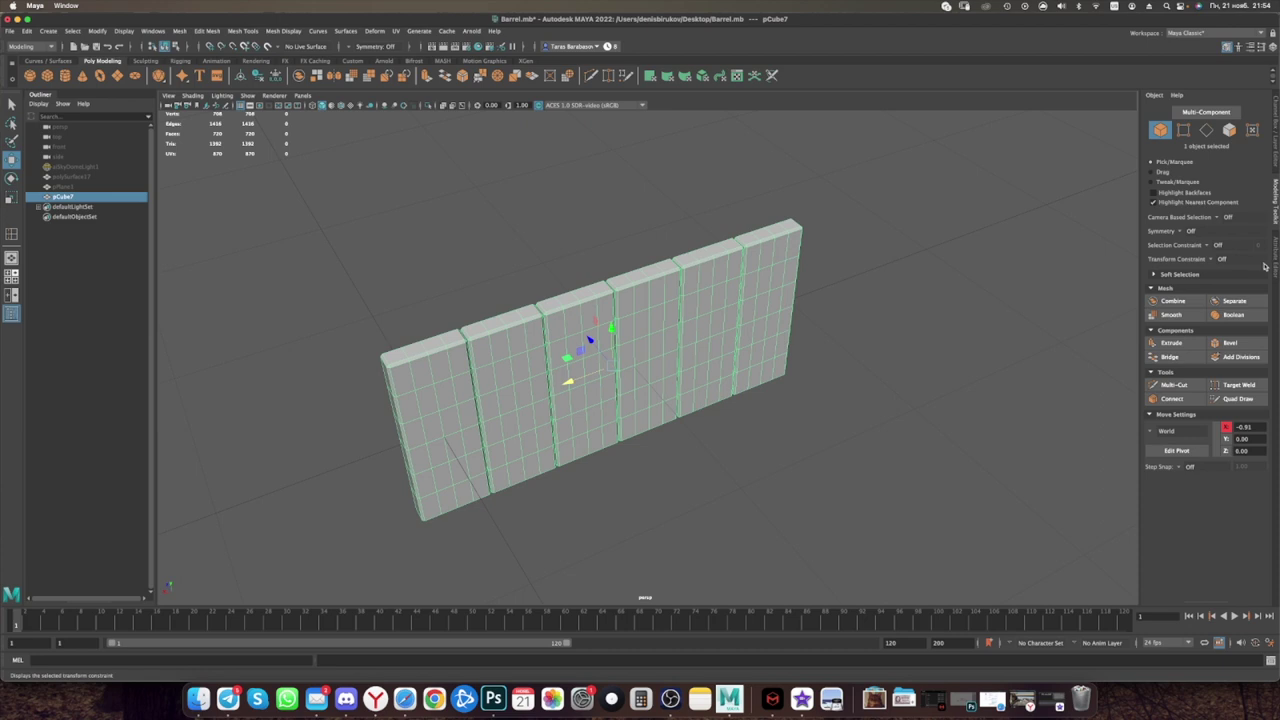
Step: Check in the Attribute Editor that pCube7 has translate and rotate 0 and scale 1
key(ctrl+a)
click(1072, 114)
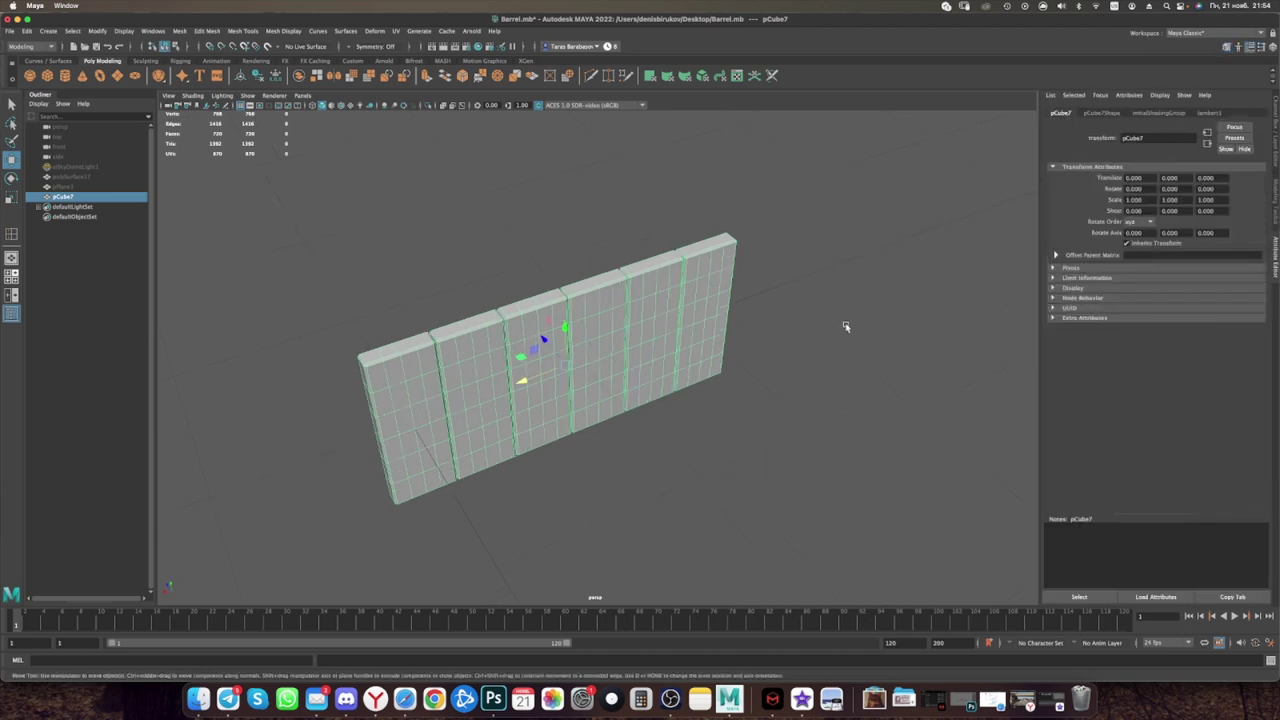
alt+drag(851, 323, 829, 323)
alt+drag(610, 360, 540, 267)
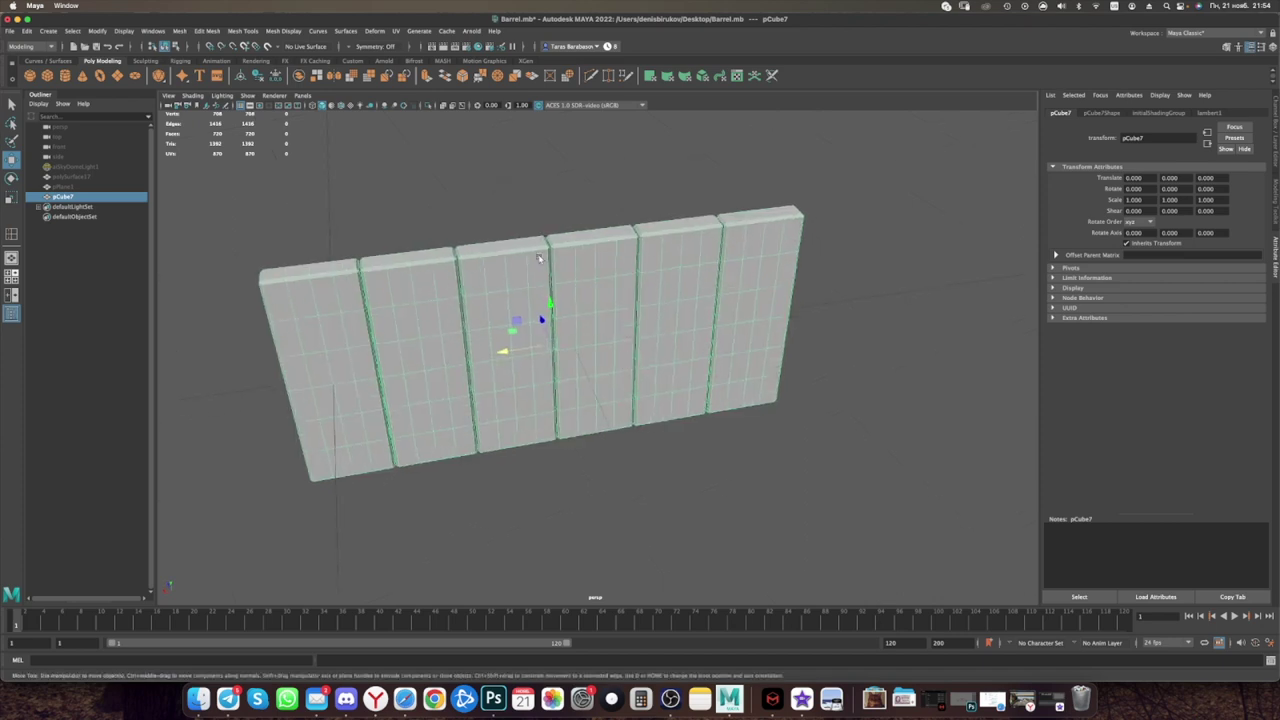
click(375, 31)
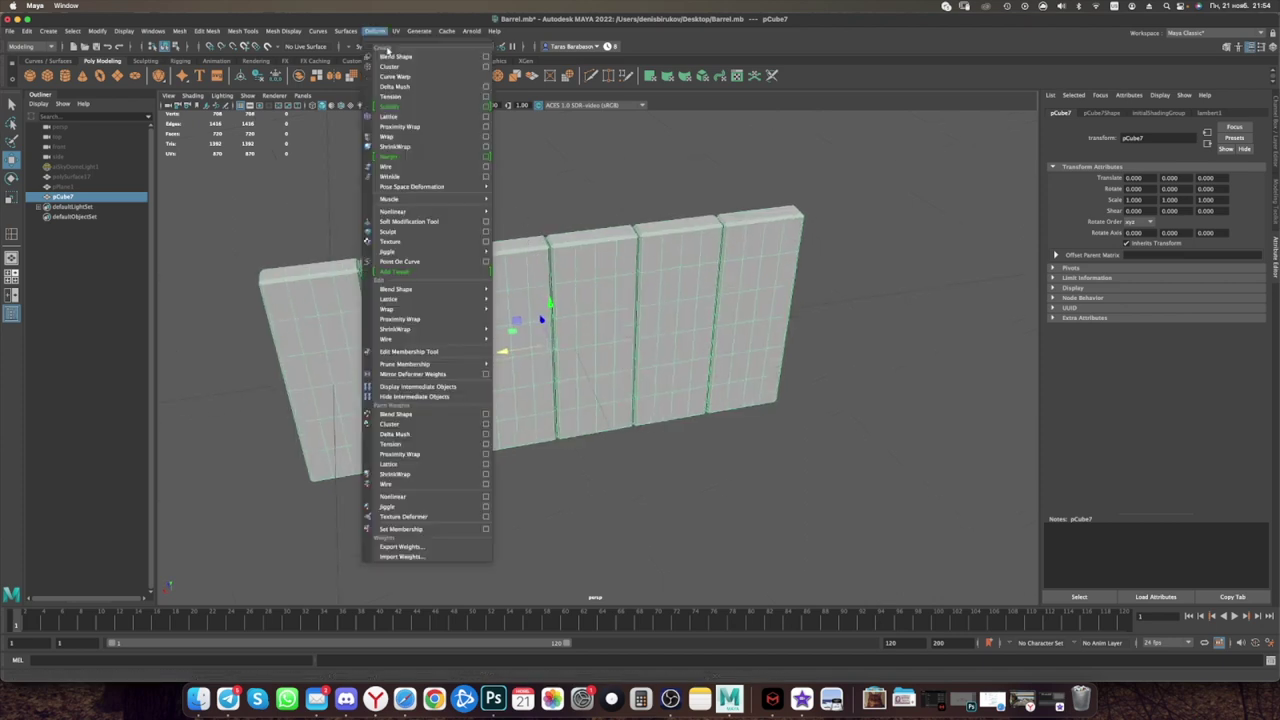
mouse_move(430, 211)
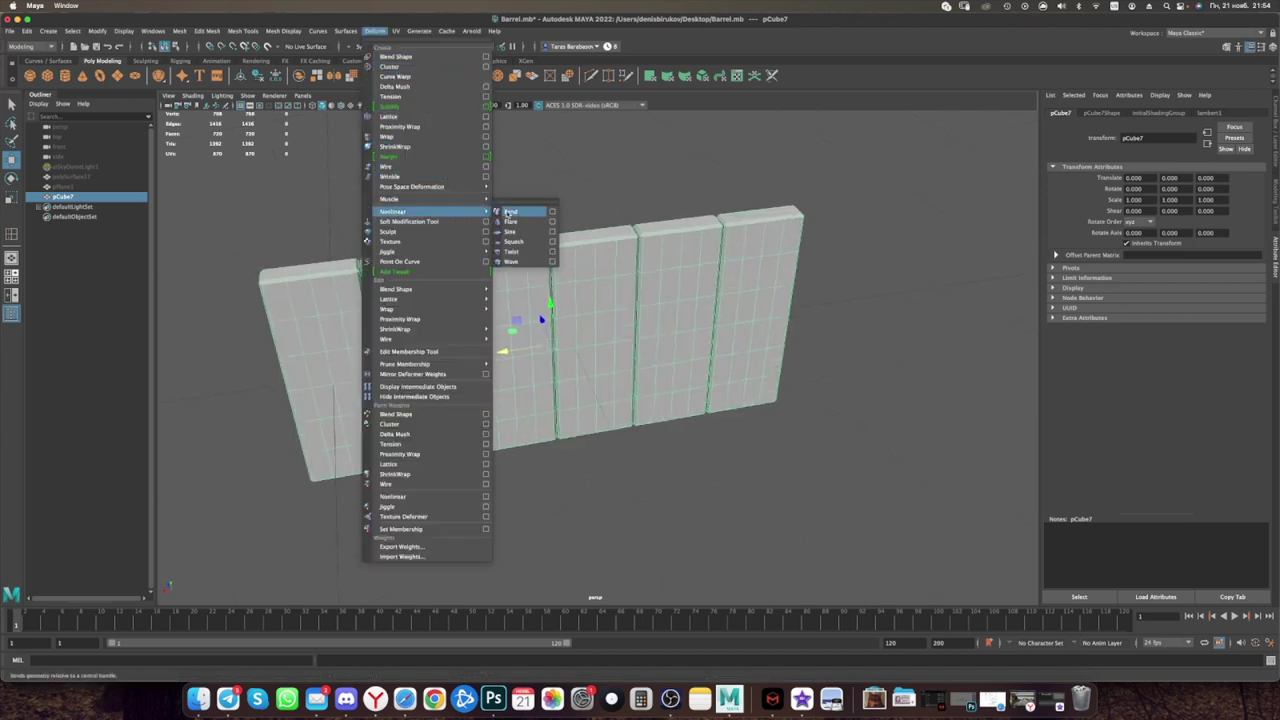
Step: Add a Nonlinear Bend deformer, bend1, to the stave wall and select bend1Handle
click(510, 213)
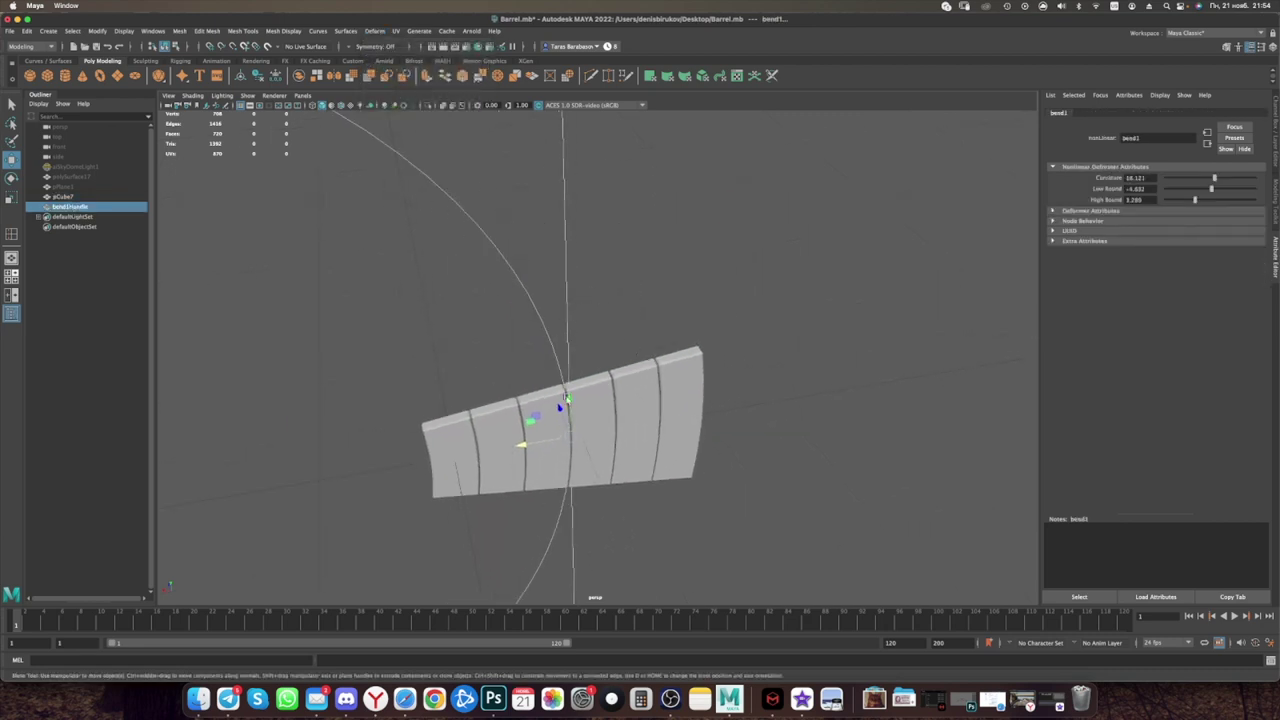
alt+drag(543, 347, 586, 366)
alt+drag(671, 366, 573, 244)
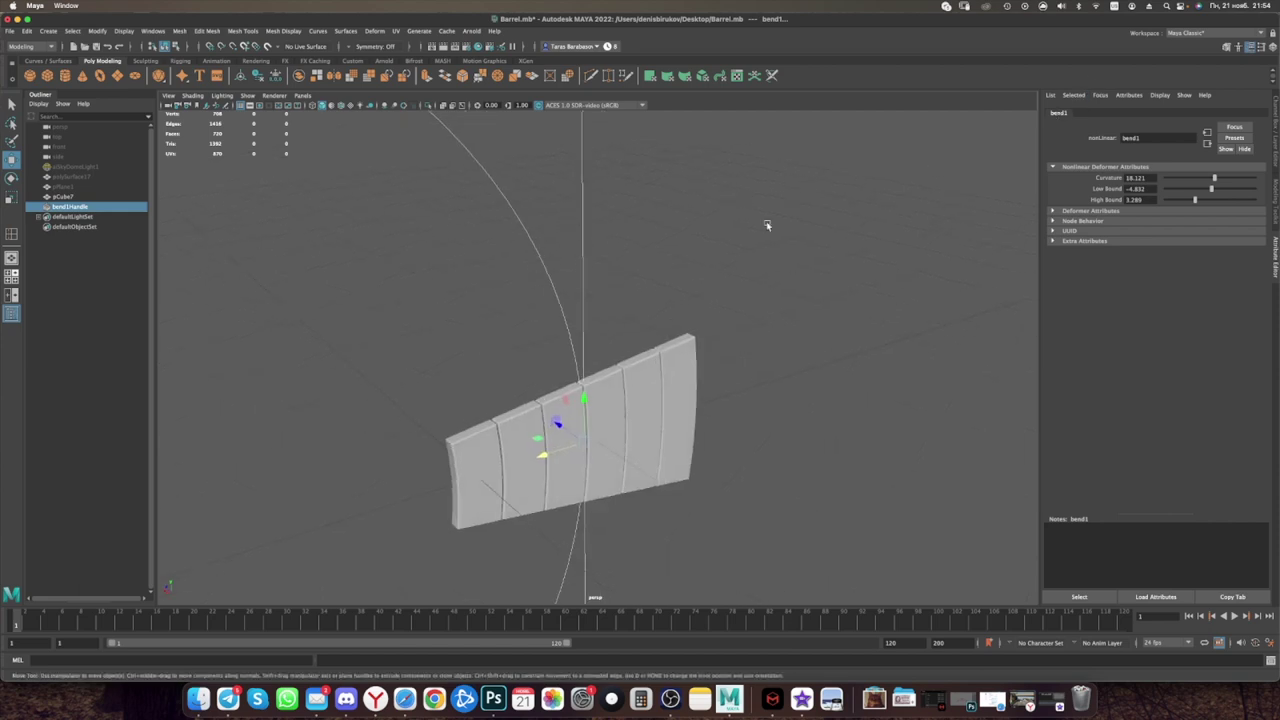
middle_drag(595, 280, 589, 293)
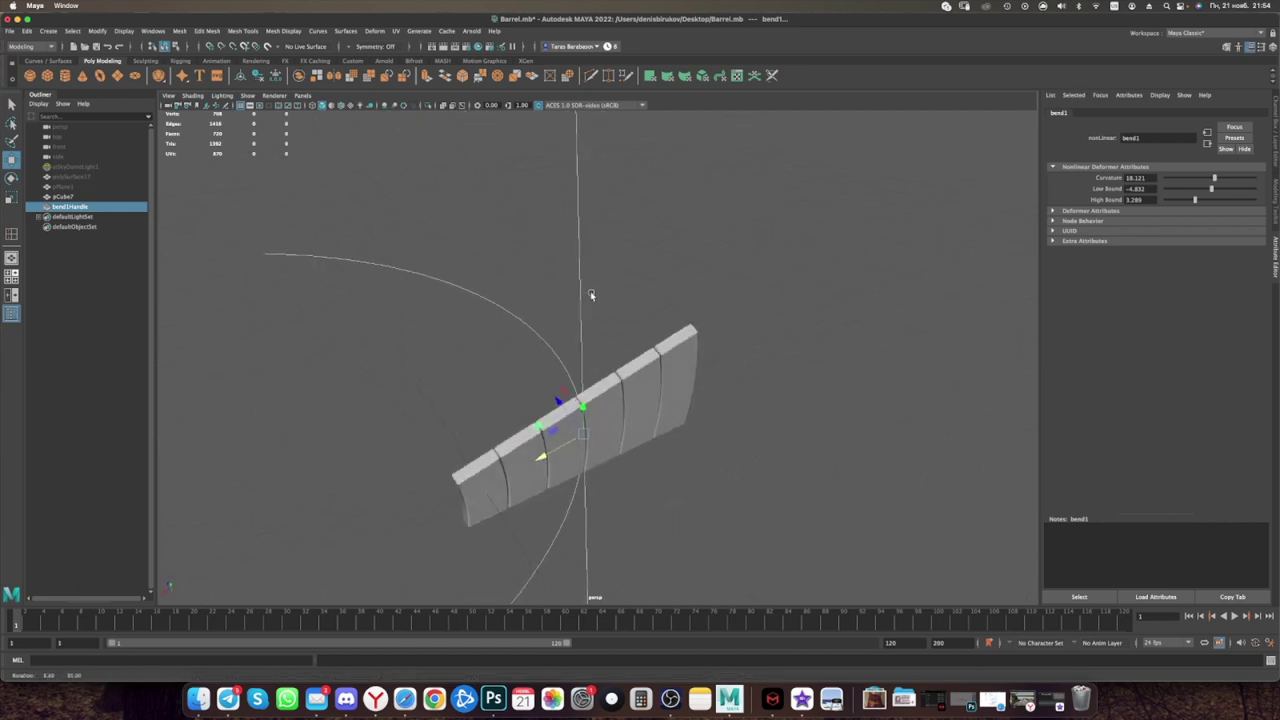
middle_drag(589, 293, 587, 289)
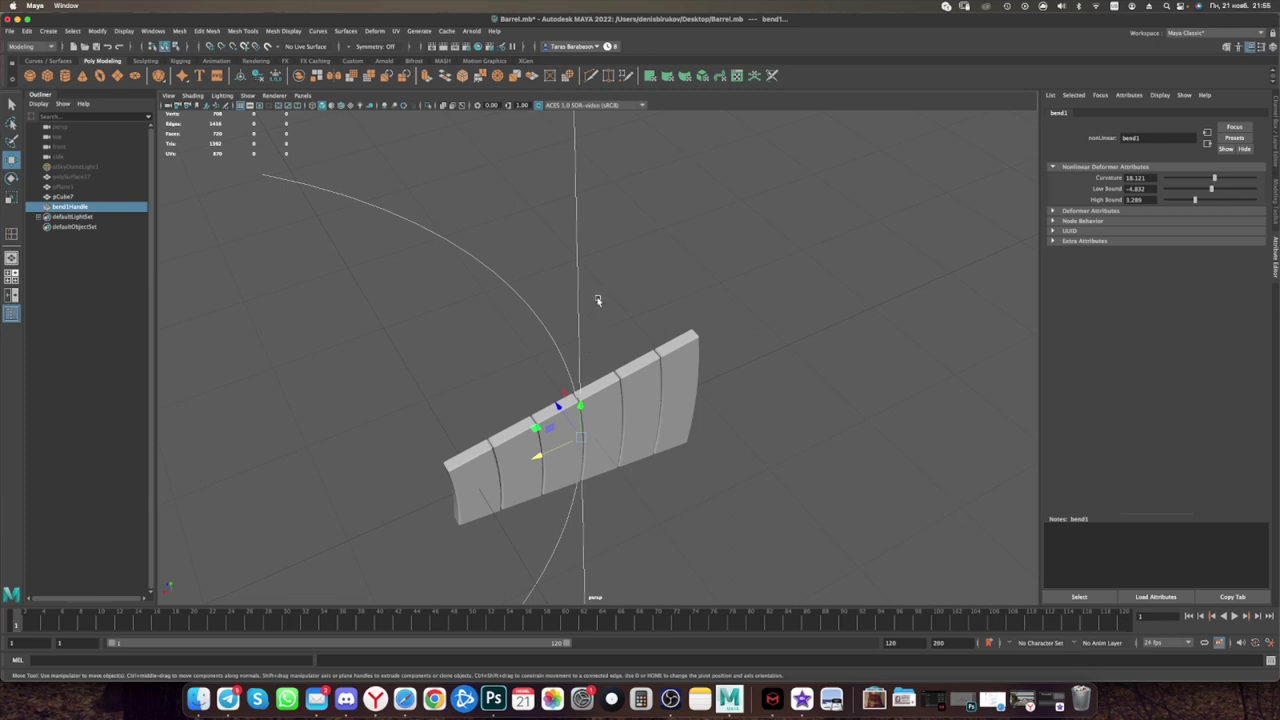
mouse_move(546, 194)
mouse_down()
mouse_move(621, 260)
mouse_move(611, 265)
mouse_up()
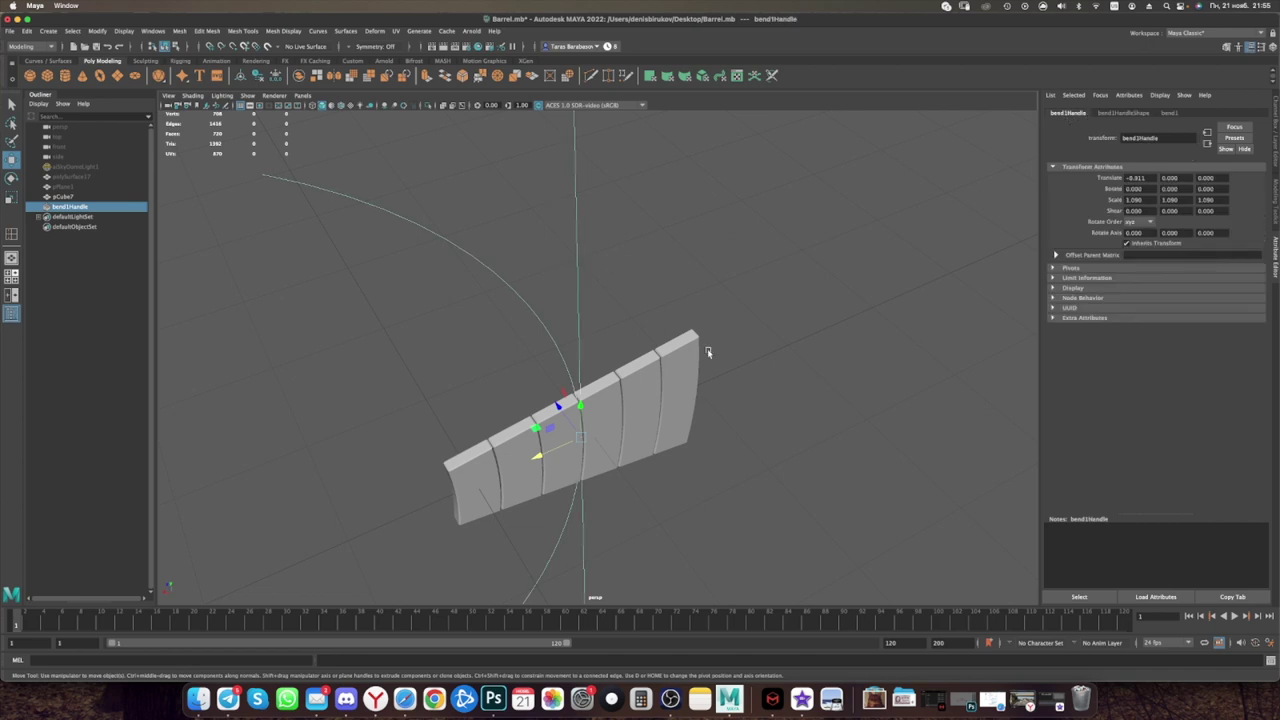
alt+drag(632, 370, 638, 362)
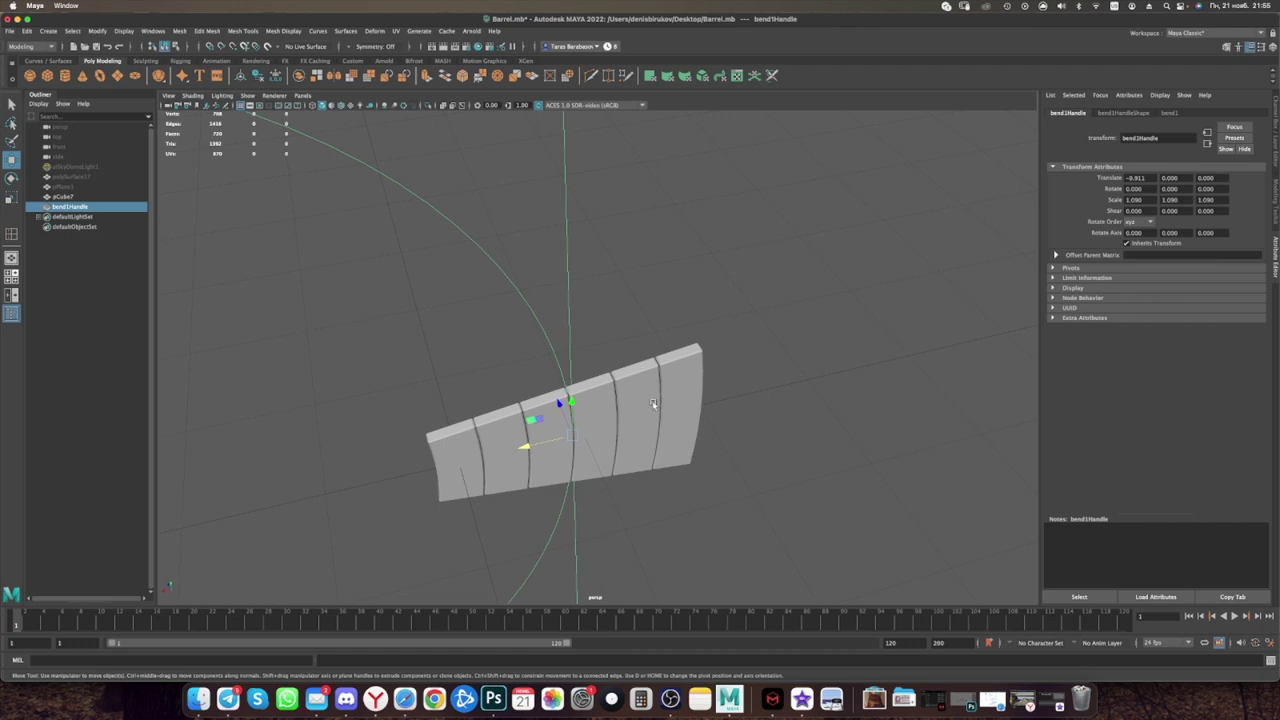
Step: Rotate bend1Handle to 90° around Z
alt+drag(654, 405, 630, 406)
key(e)
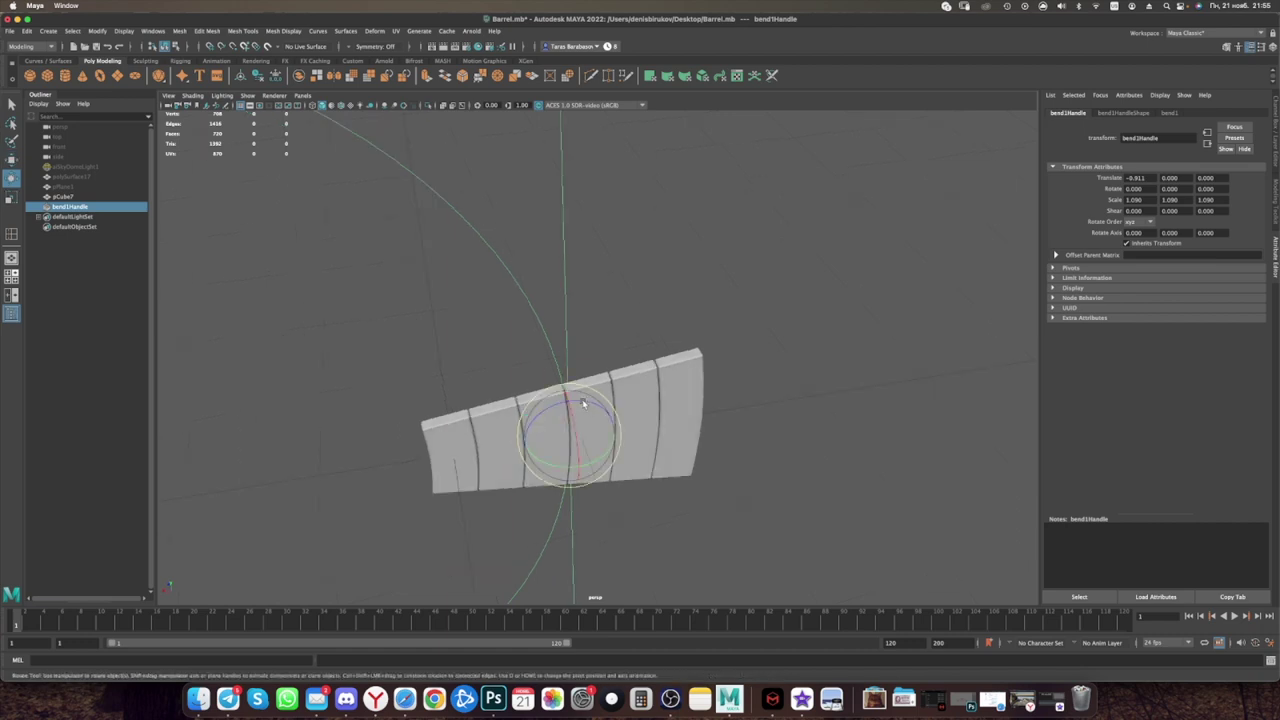
drag(583, 402, 645, 430)
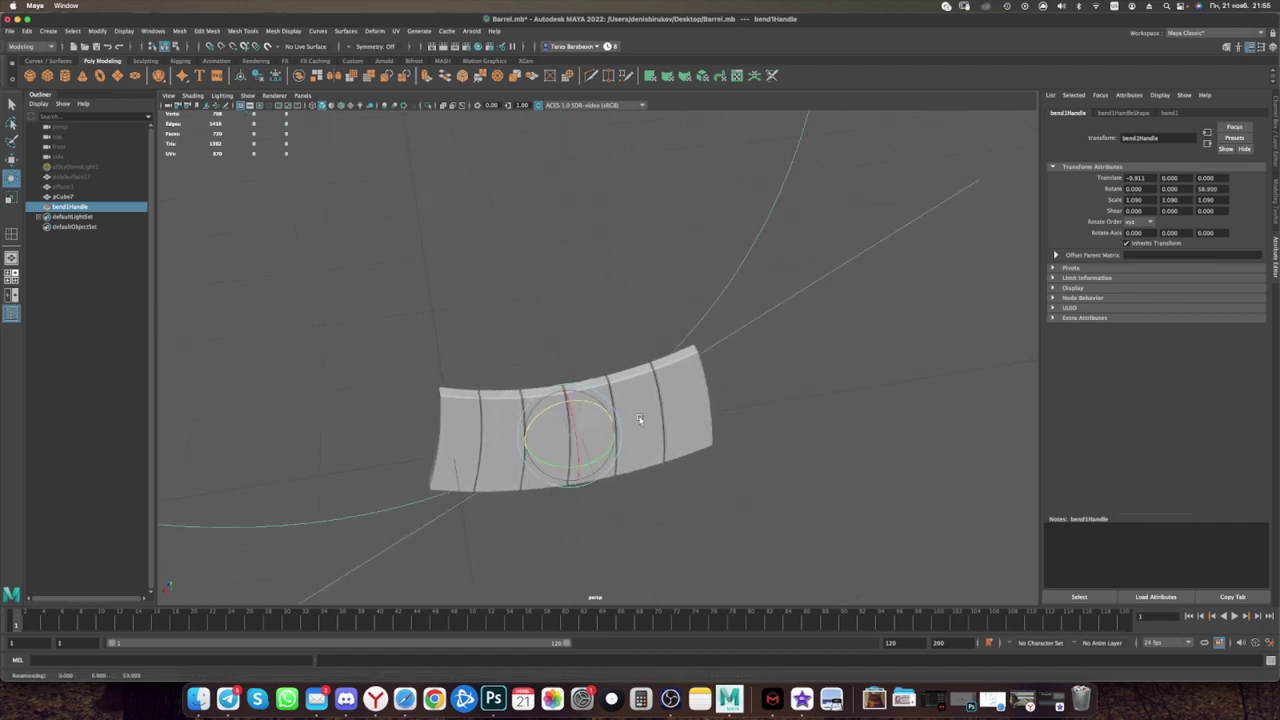
drag(645, 430, 845, 421)
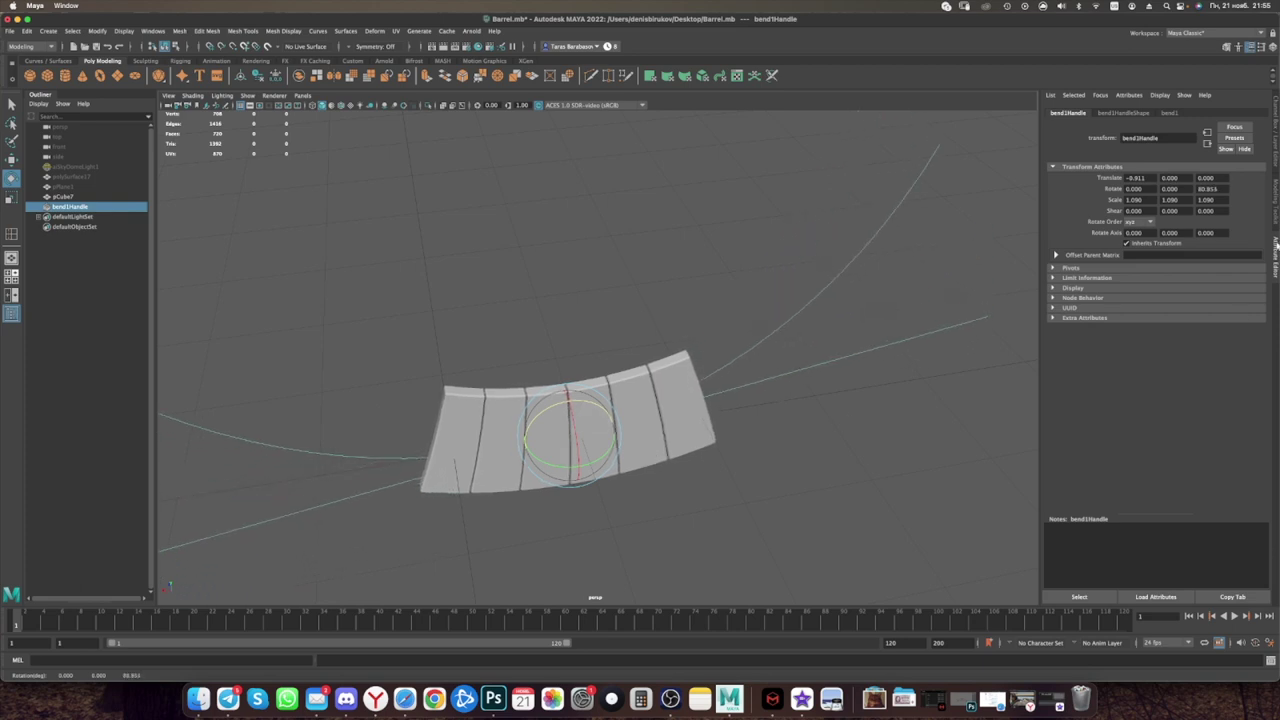
double_click(1224, 188)
text(90)
key(Return)
Step: Set bend1Handle's Y rotation to 90° so the wall arcs sideways along its length
alt+drag(602, 423, 621, 427)
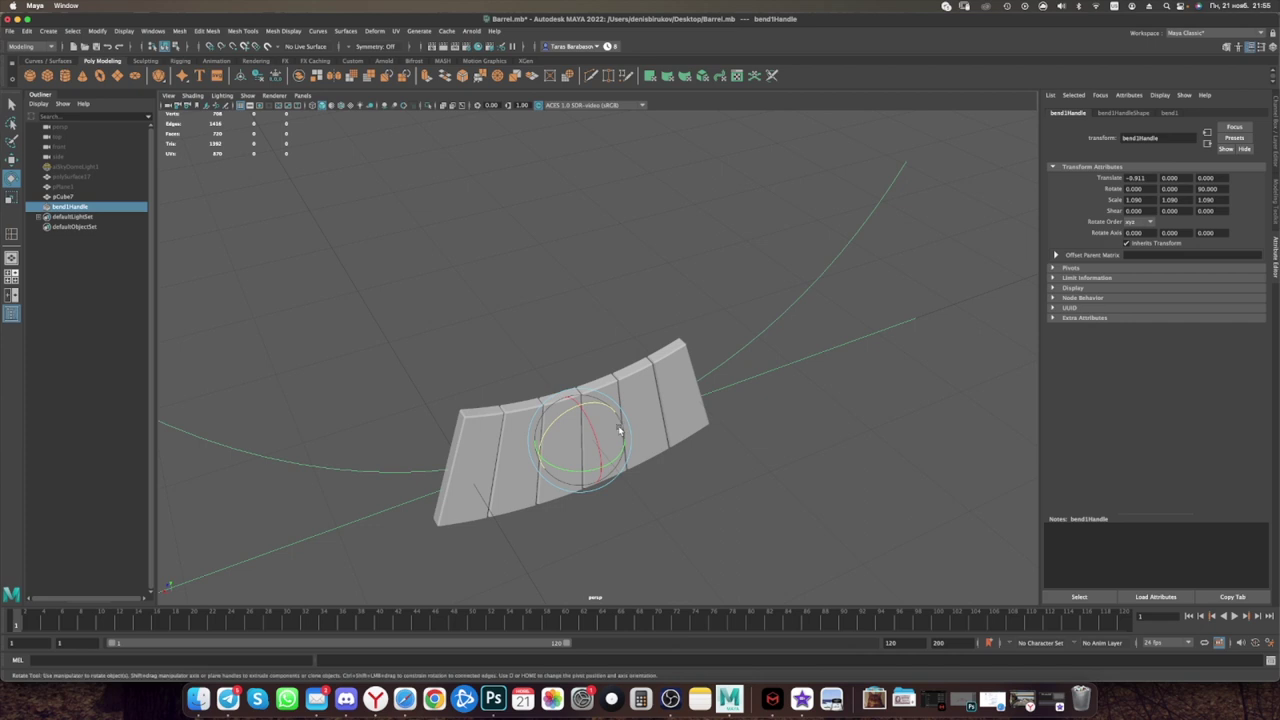
alt+middle_drag(655, 421, 657, 378)
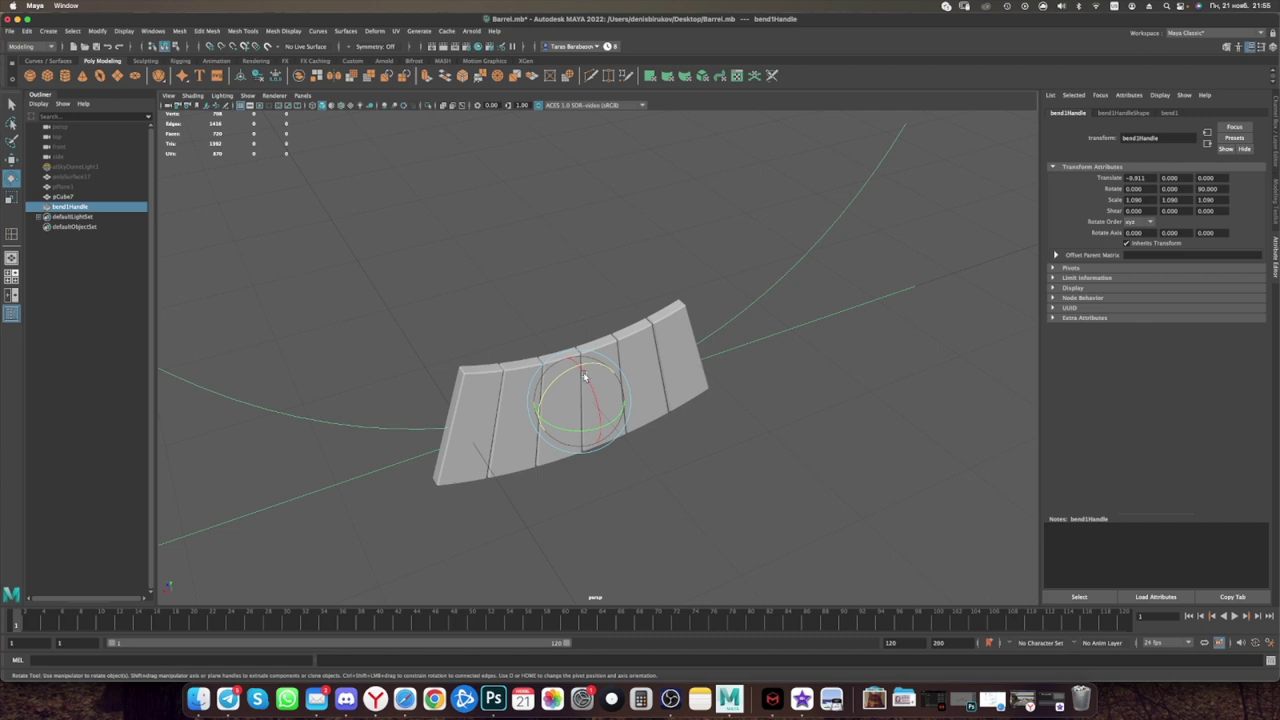
drag(585, 377, 700, 375)
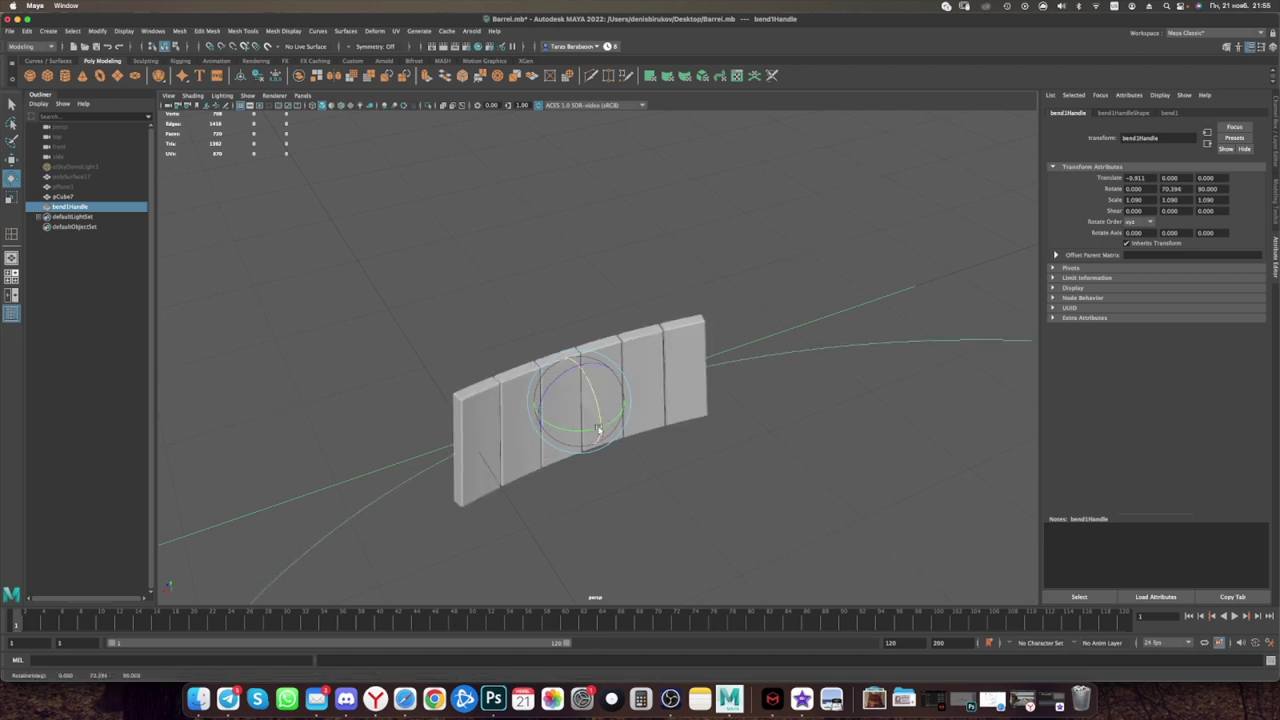
drag(1187, 189, 1133, 189)
text(90)
key(Return)
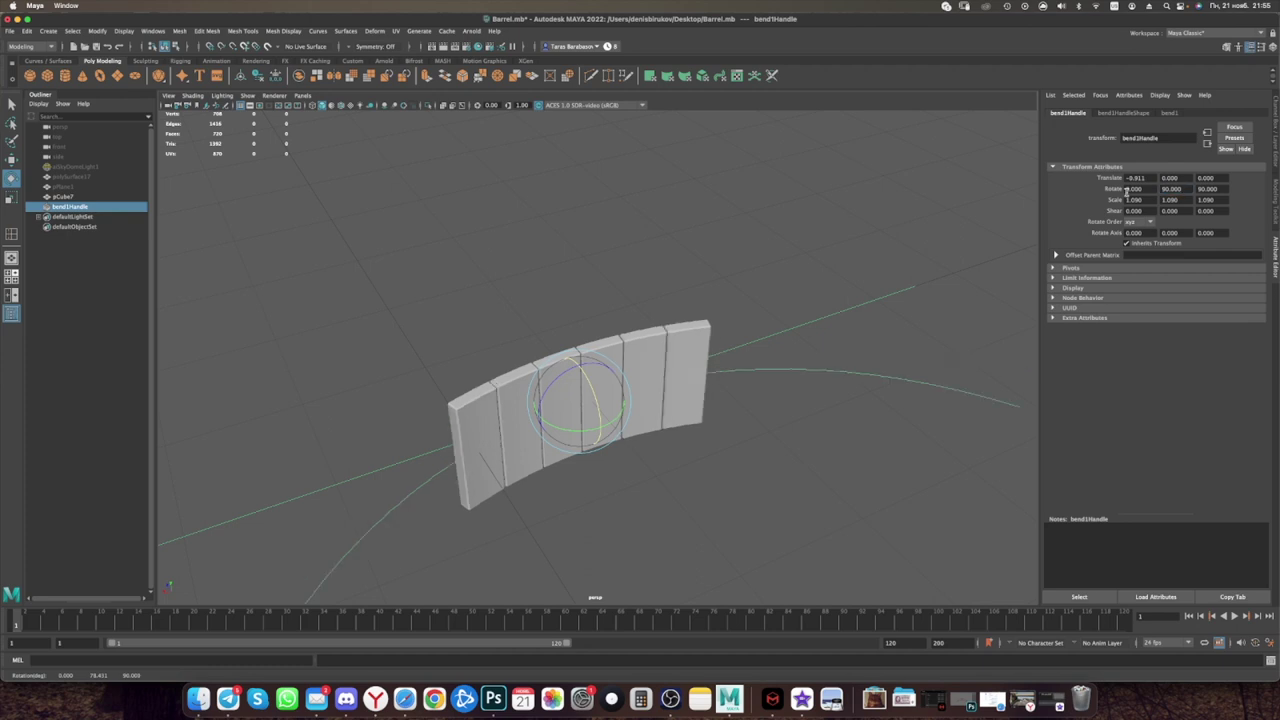
mouse_move(803, 334)
alt+mouse_down()
mouse_move(817, 357)
mouse_move(789, 329)
mouse_move(780, 340)
alt+mouse_up()
alt+drag(562, 369, 593, 362)
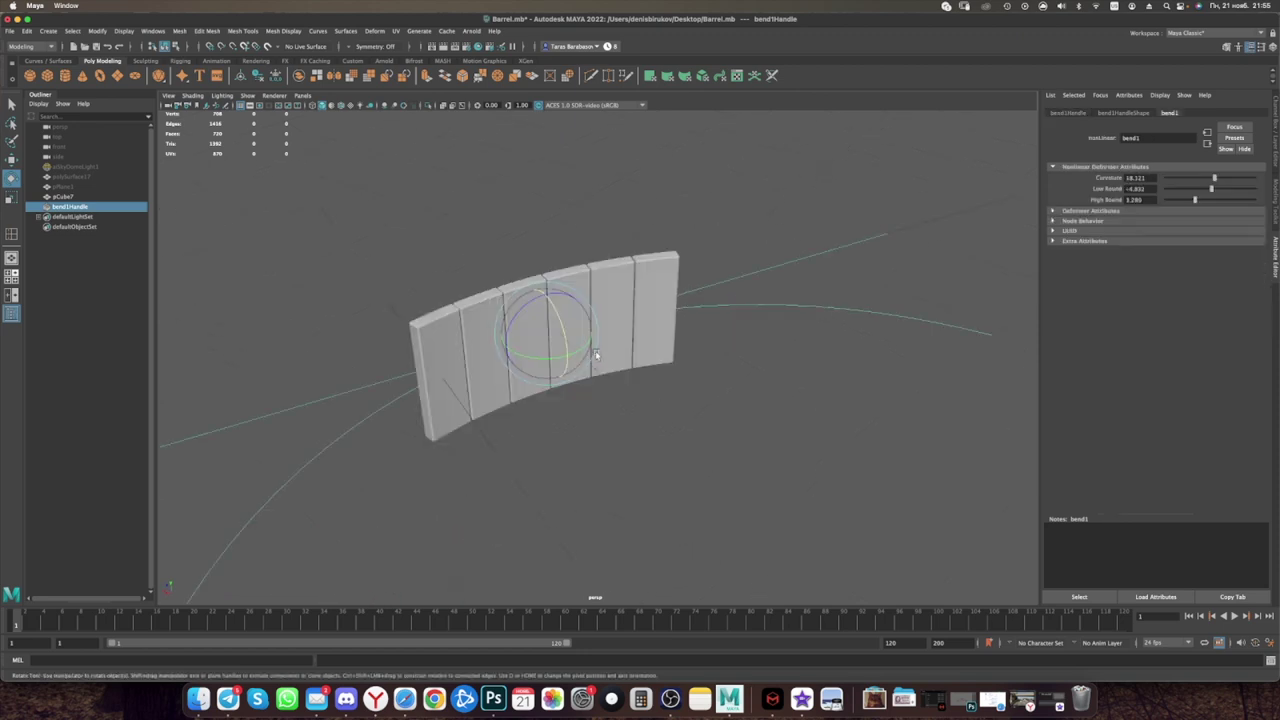
Step: Set bend1's Low Bound to -1 and High Bound to 1 so the wall curves evenly
mouse_move(602, 340)
alt+mouse_down()
mouse_move(600, 394)
mouse_move(575, 372)
alt+mouse_up()
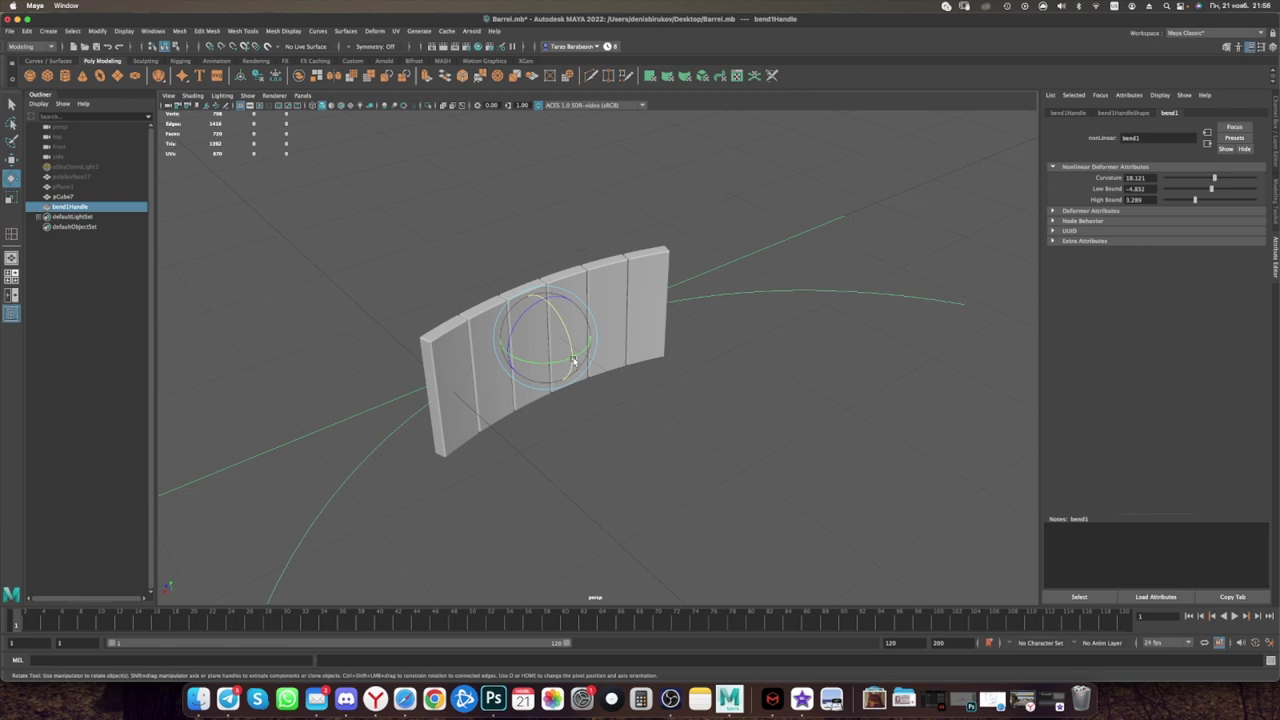
click(1128, 188)
text(-)
text(1)
key(Return)
drag(1146, 200, 1104, 201)
text(1.000)
key(Return)
mouse_move(509, 446)
alt+mouse_down()
mouse_move(575, 445)
mouse_move(503, 451)
mouse_move(570, 413)
mouse_move(597, 429)
mouse_move(588, 437)
mouse_move(603, 423)
alt+mouse_up()
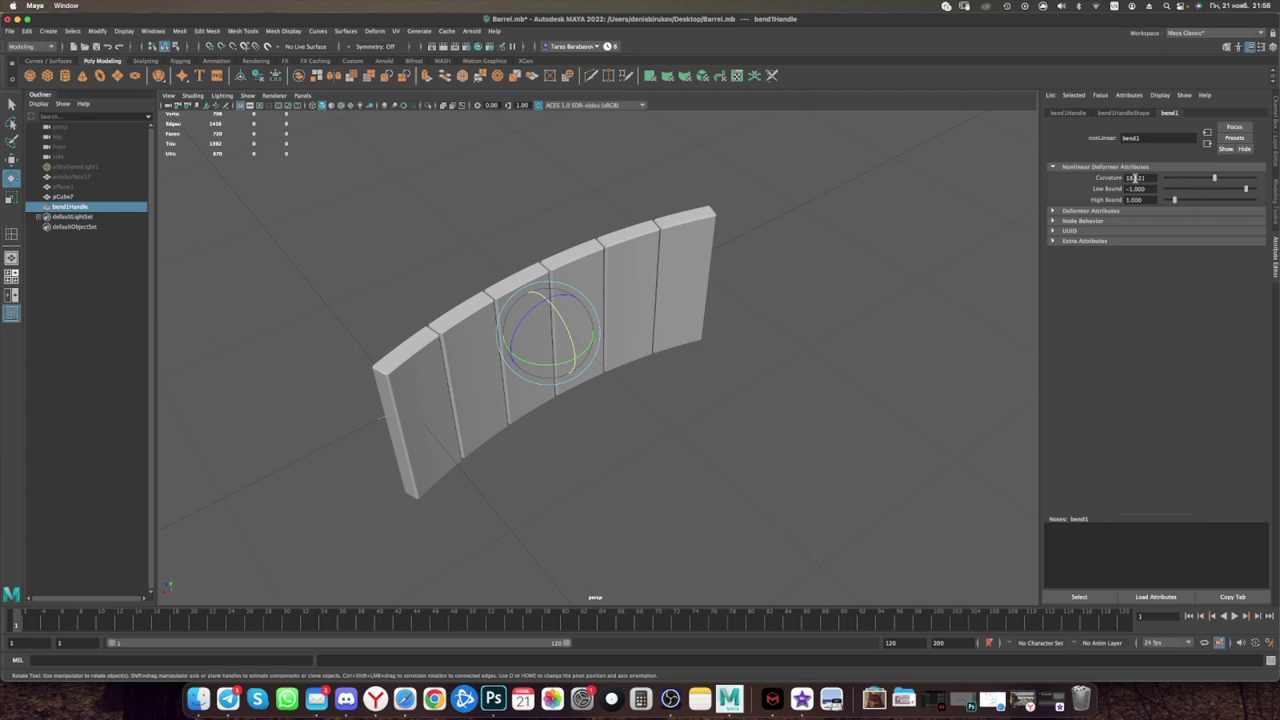
drag(1147, 177, 1113, 177)
Step: Set bend1's Curvature to 179.5 so the staves close into a full ring
key(Right)
key(Return)
mouse_move(903, 289)
alt+mouse_down()
mouse_move(642, 474)
mouse_move(619, 465)
mouse_move(663, 473)
mouse_move(614, 474)
mouse_move(570, 436)
alt+mouse_up()
scroll(640, 468, up, 3)
scroll(660, 470, up, 3)
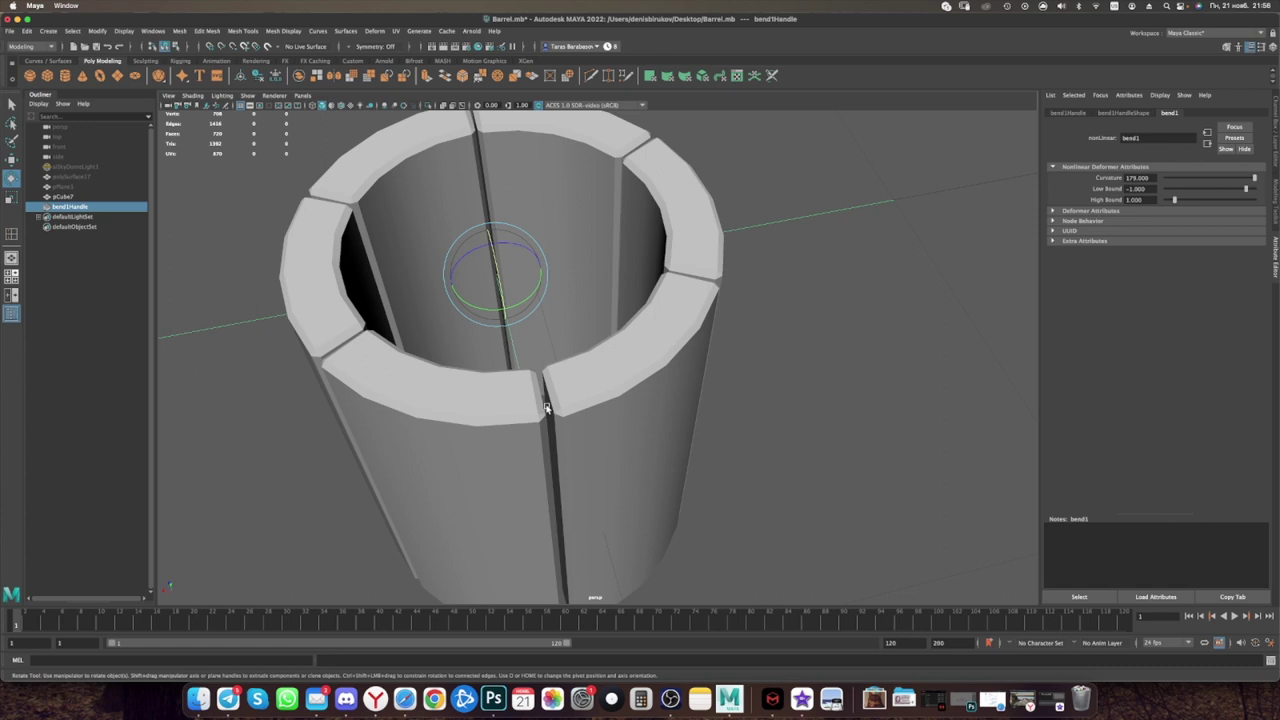
scroll(547, 410, up, 3)
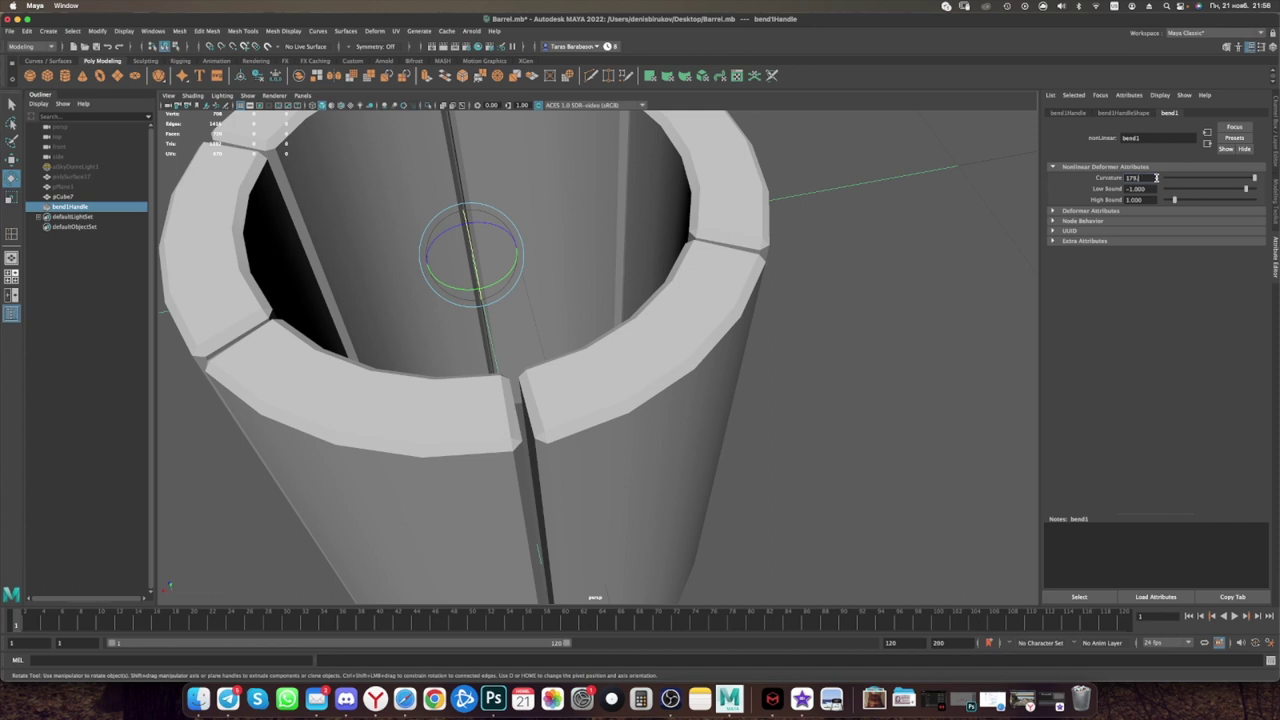
text(5)
key(Return)
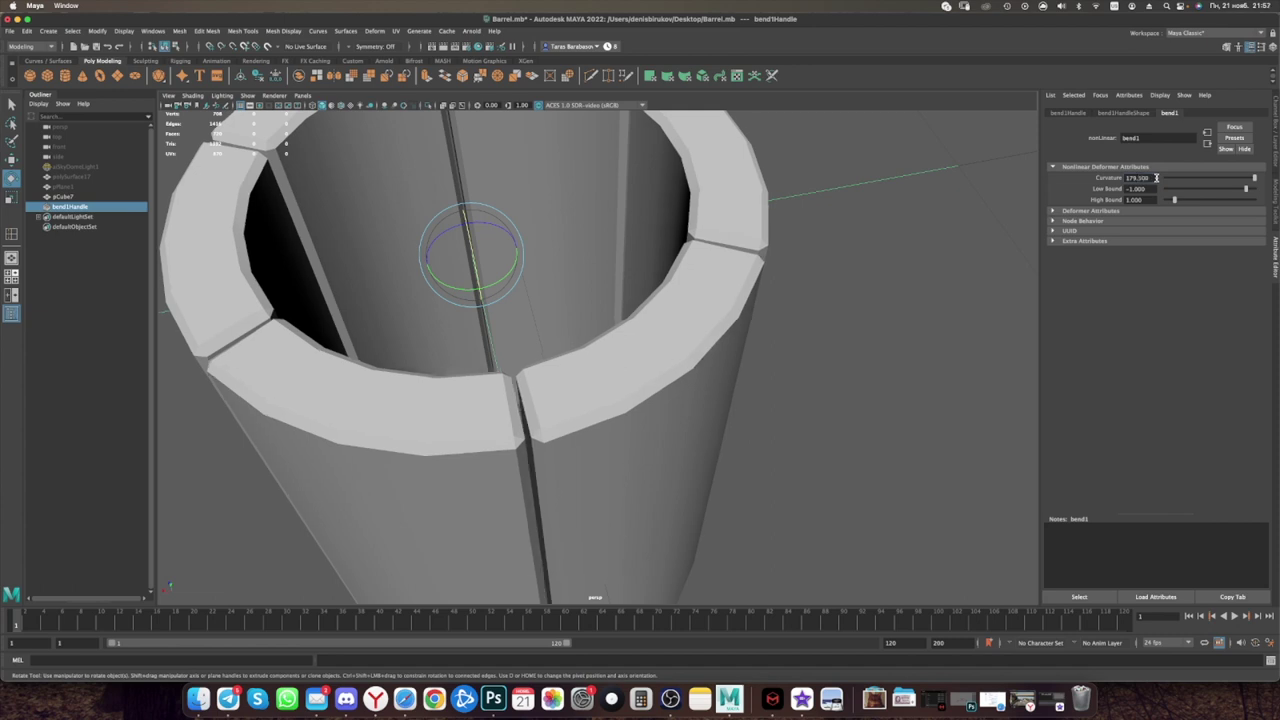
Step: Bring the whole closed cylinder into view and select the stave mesh pCube7
alt+drag(680, 420, 640, 423)
mouse_move(457, 414)
alt+mouse_down()
mouse_move(489, 420)
mouse_move(614, 380)
alt+mouse_up()
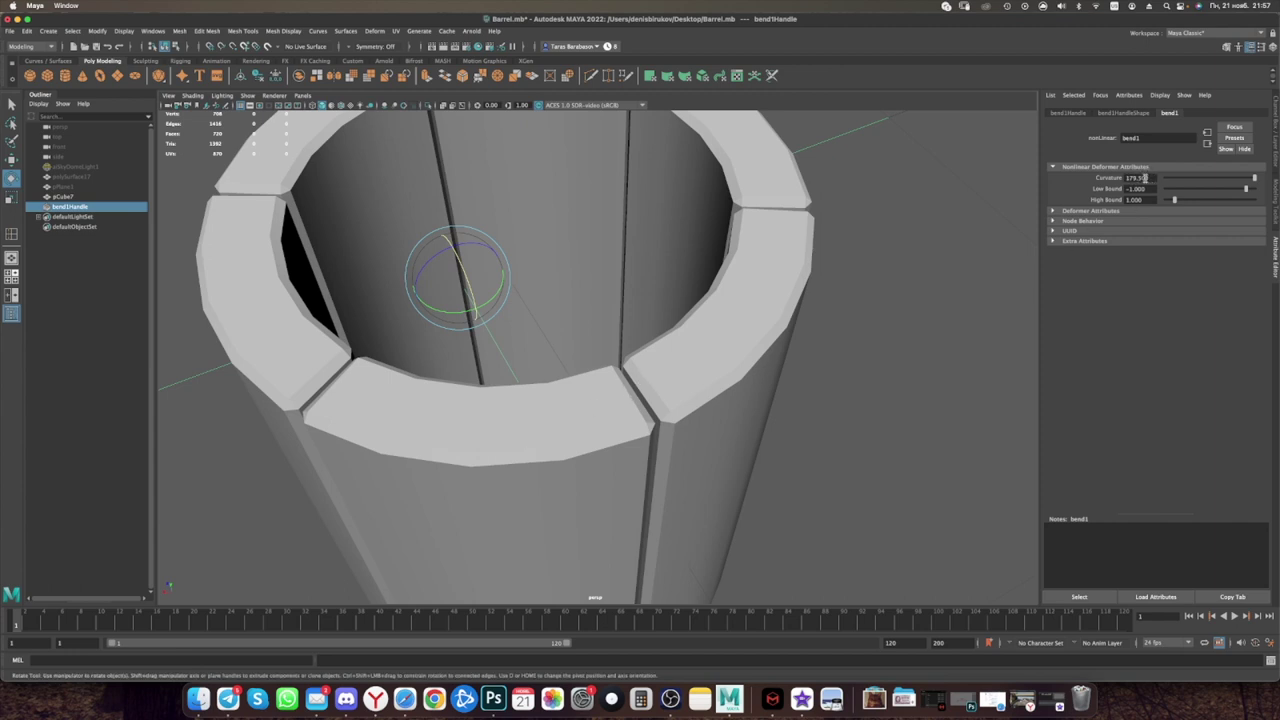
scroll(670, 416, down, 5)
mouse_move(651, 428)
alt+mouse_down()
mouse_move(620, 420)
mouse_move(638, 422)
alt+mouse_up()
click(611, 425)
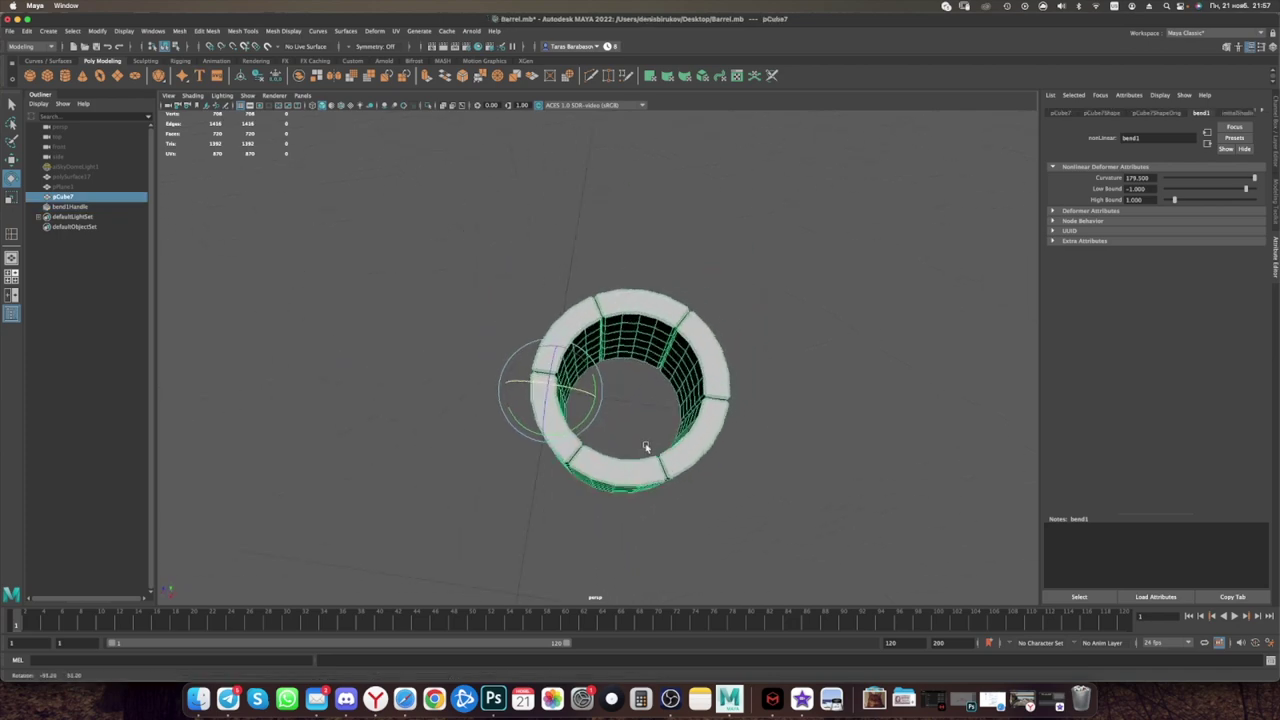
Step: Inspect the closed stave ring's sides and interior, then duplicate pCube7 into pCube8
scroll(638, 422, up, 3)
mouse_move(638, 422)
alt+mouse_down()
mouse_move(697, 423)
mouse_move(646, 417)
mouse_move(617, 371)
mouse_move(606, 380)
mouse_move(662, 394)
mouse_move(580, 362)
alt+mouse_up()
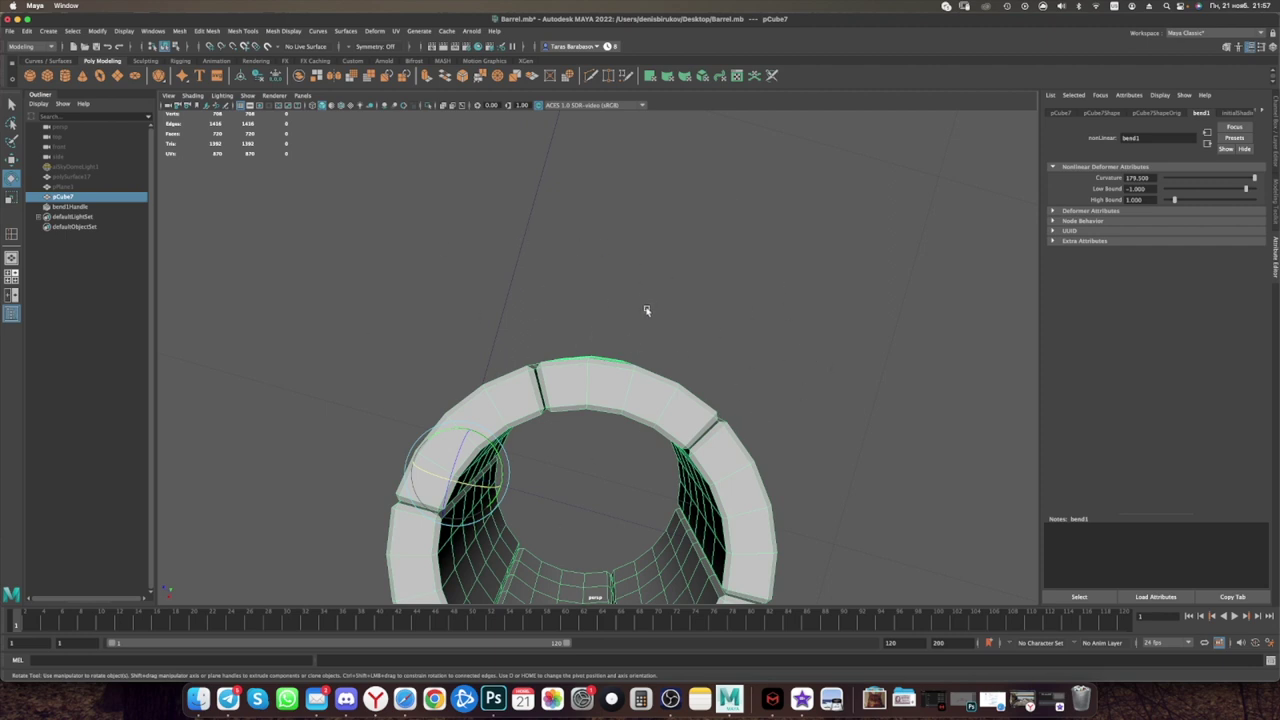
scroll(583, 367, up, 5)
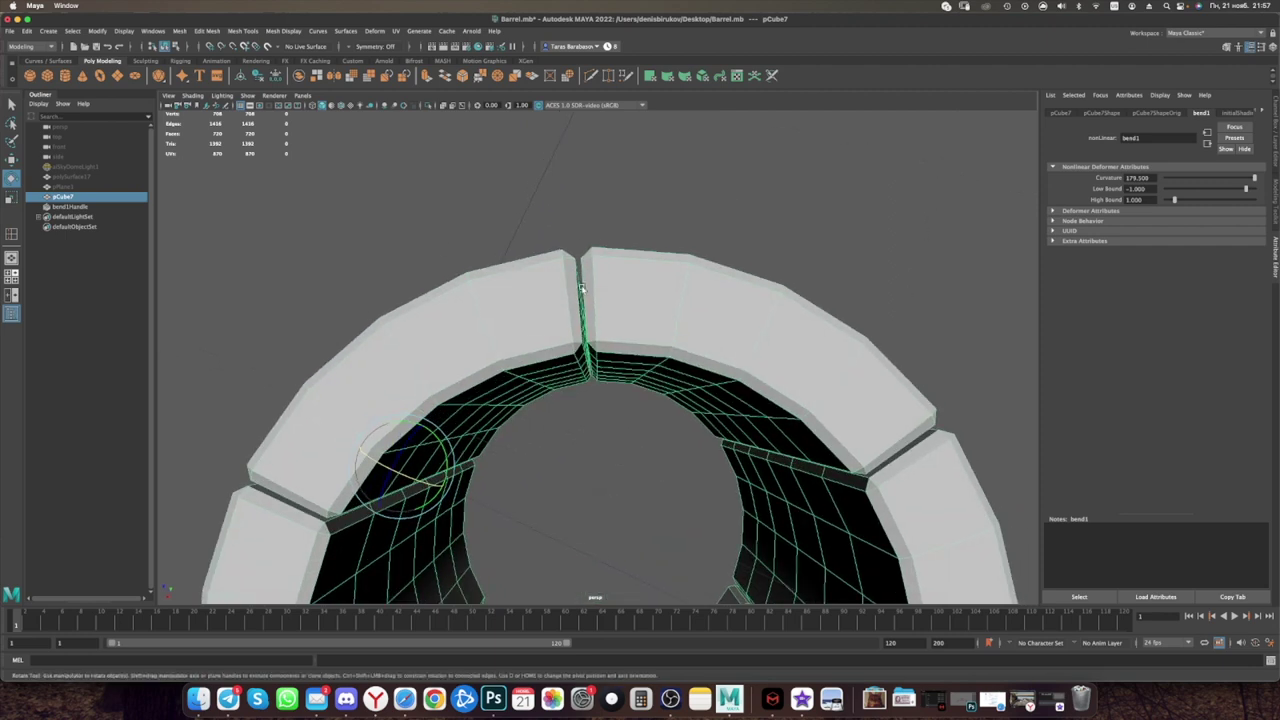
mouse_move(592, 321)
alt+mouse_down()
mouse_move(722, 357)
mouse_move(543, 380)
mouse_move(551, 366)
mouse_move(533, 369)
alt+mouse_up()
alt+drag(555, 319, 596, 340)
scroll(588, 338, down, 3)
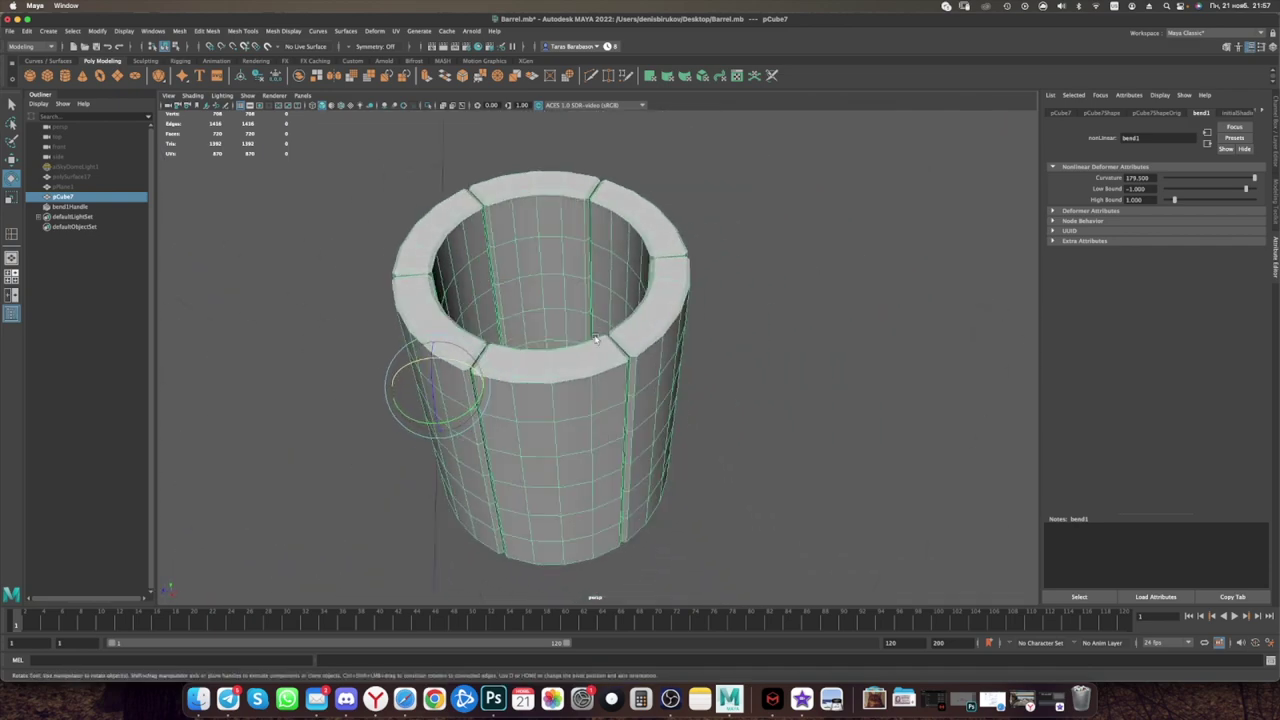
alt+drag(613, 351, 566, 354)
alt+drag(586, 281, 587, 363)
scroll(587, 363, up, 2)
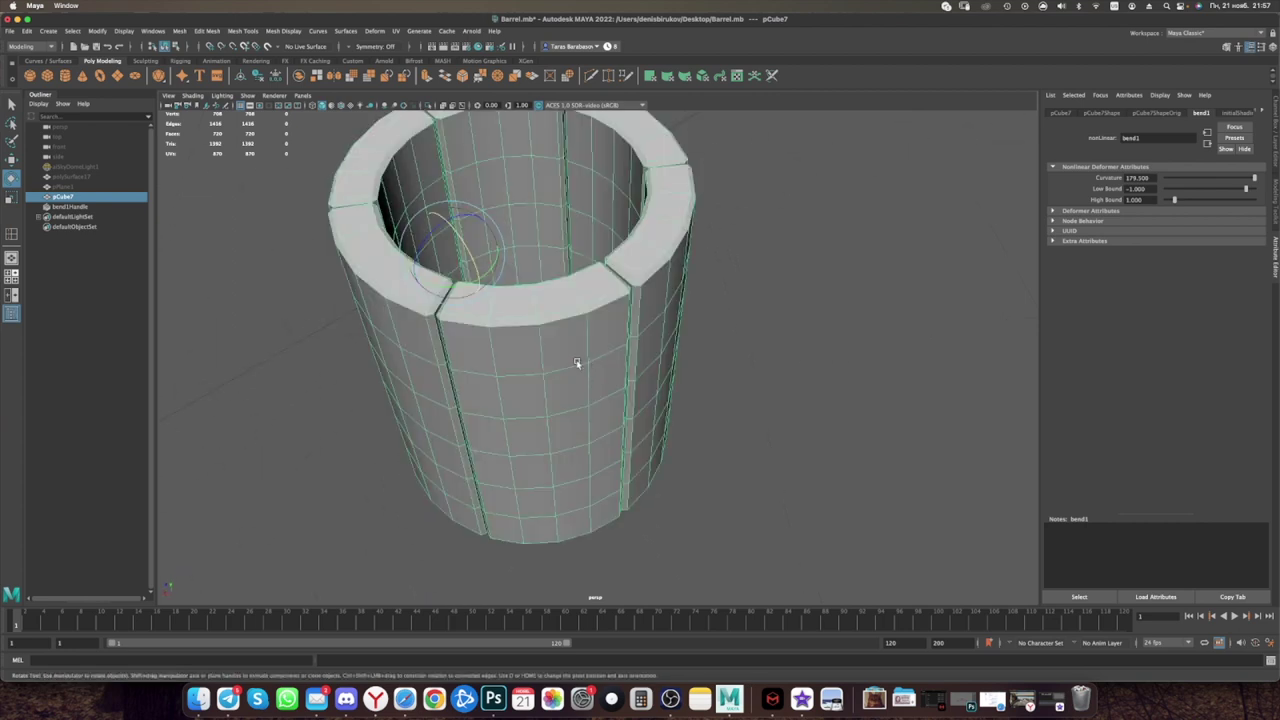
scroll(578, 358, down, 2)
scroll(600, 371, down, 3)
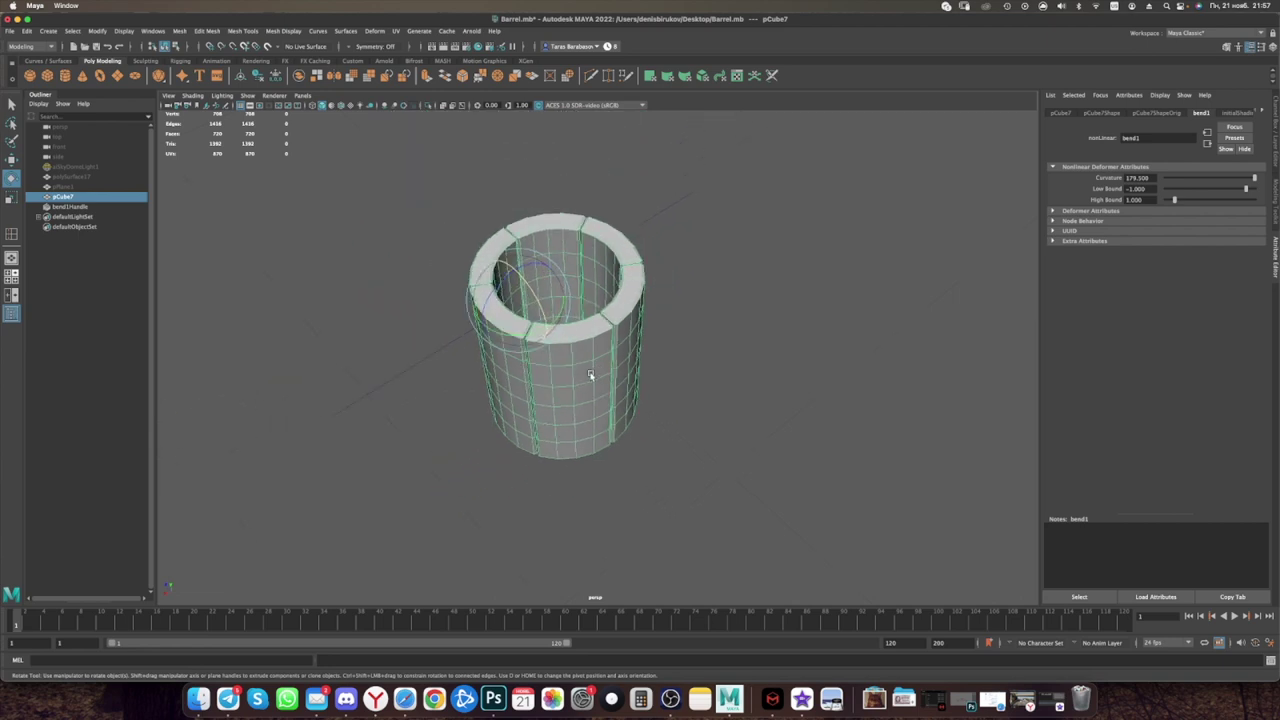
key(w)
key(ctrl+d)
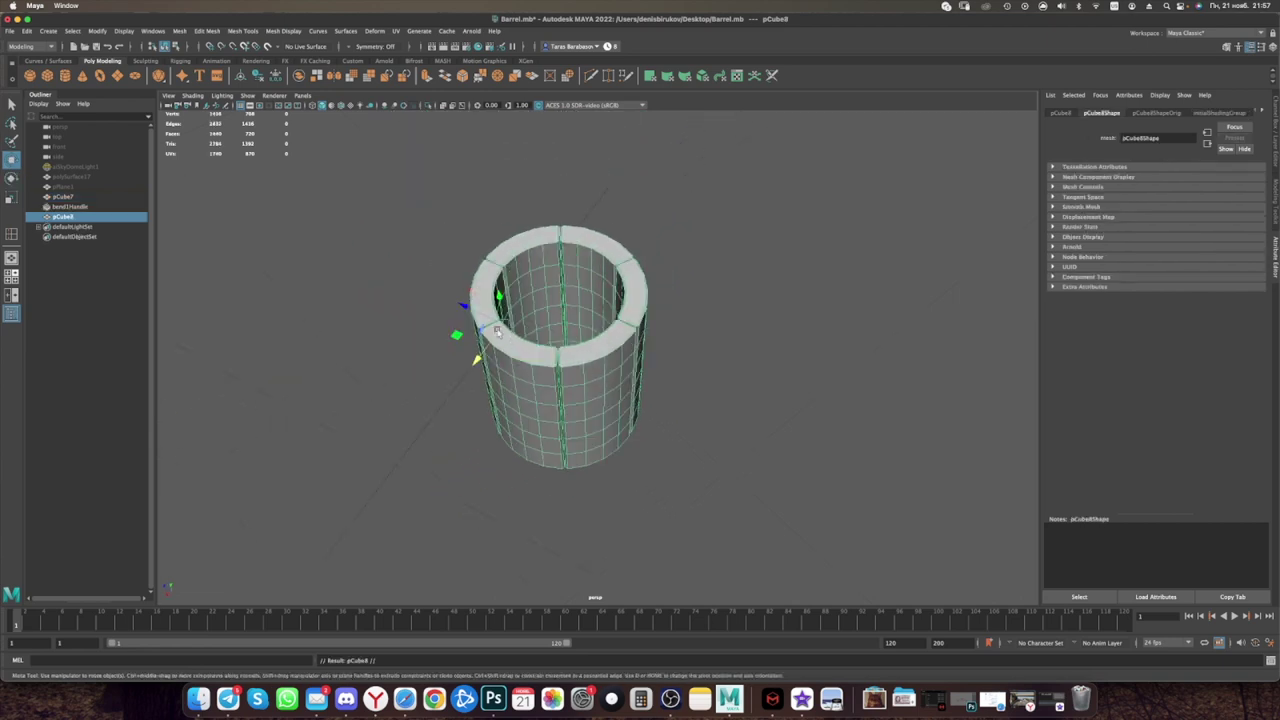
Step: Move the duplicate ring aside and reposition bend1Handle to reshape the original ring
drag(463, 304, 748, 438)
click(616, 364)
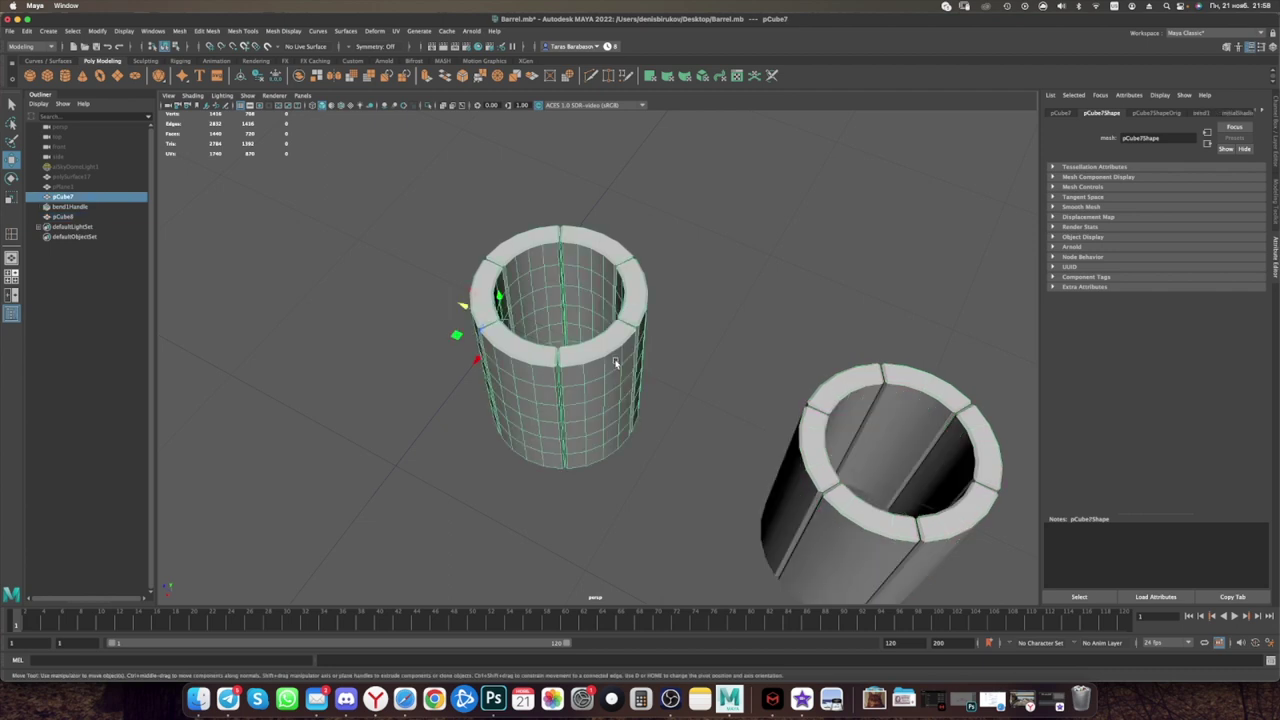
mouse_move(466, 309)
alt+mouse_down()
mouse_move(483, 443)
mouse_move(537, 471)
alt+mouse_up()
click(483, 443)
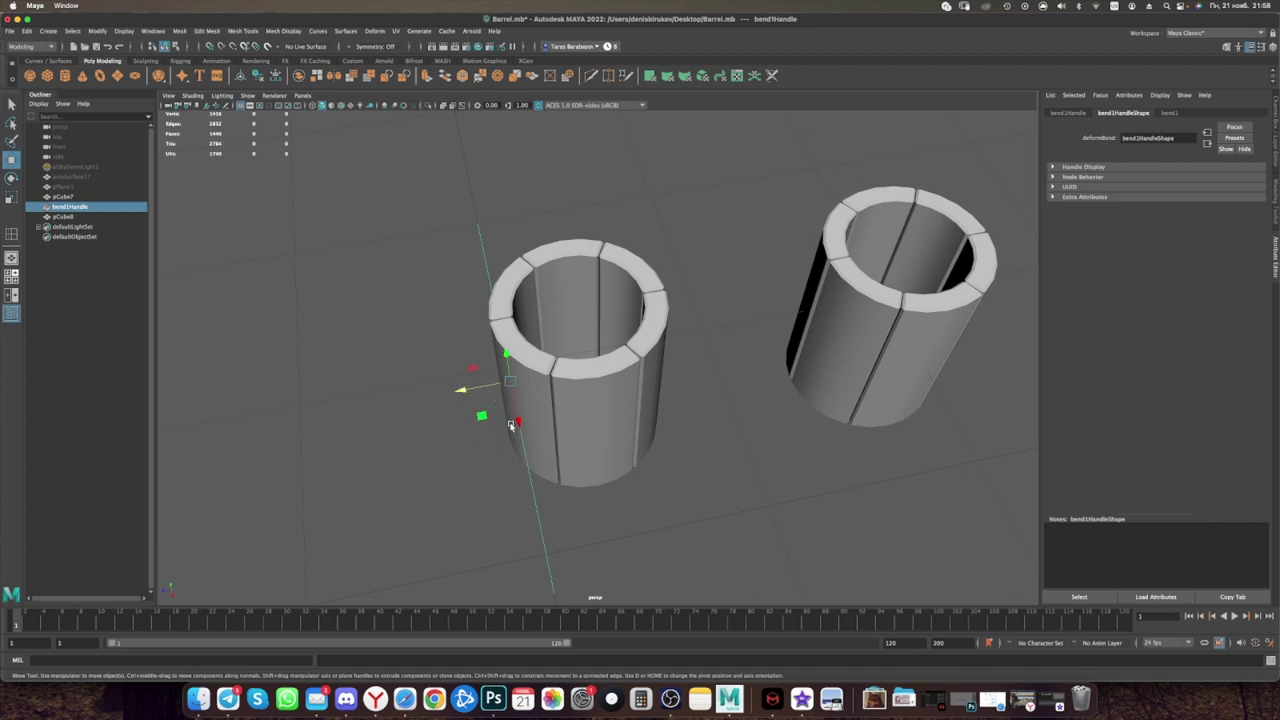
mouse_move(520, 424)
mouse_down()
mouse_move(554, 484)
mouse_move(559, 469)
mouse_up()
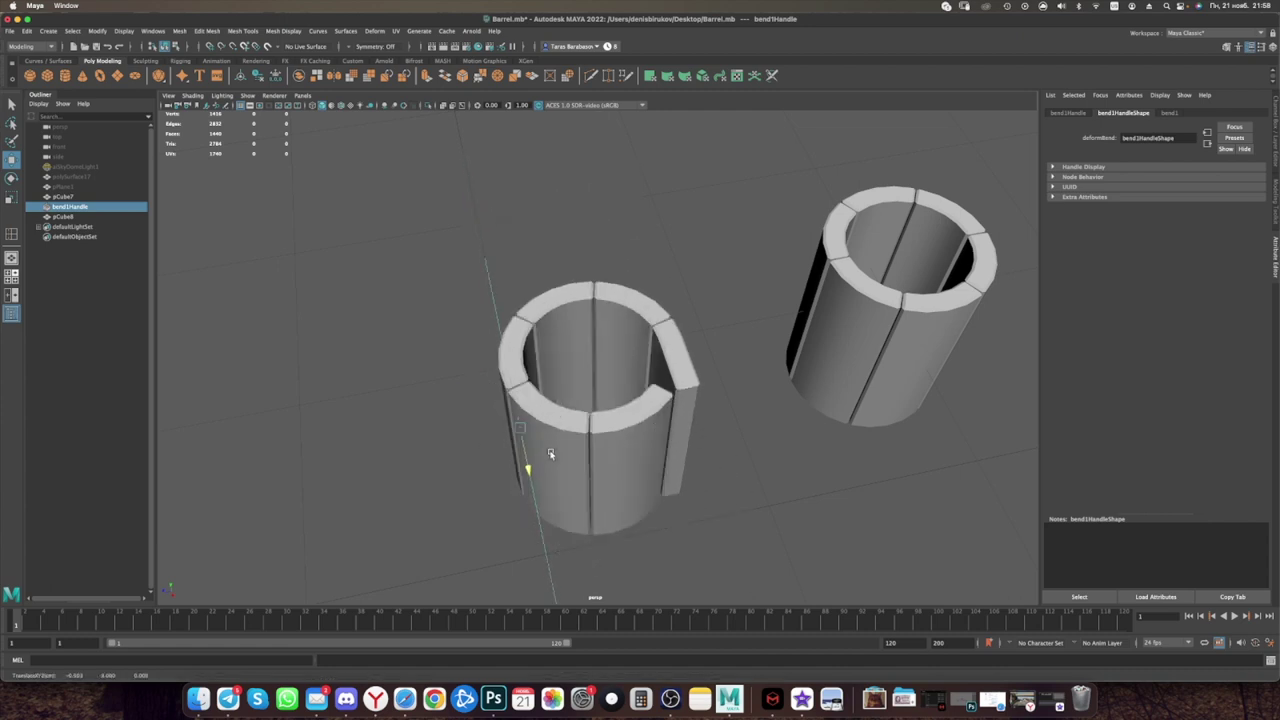
mouse_move(559, 469)
mouse_down()
mouse_move(559, 345)
mouse_move(560, 360)
mouse_up()
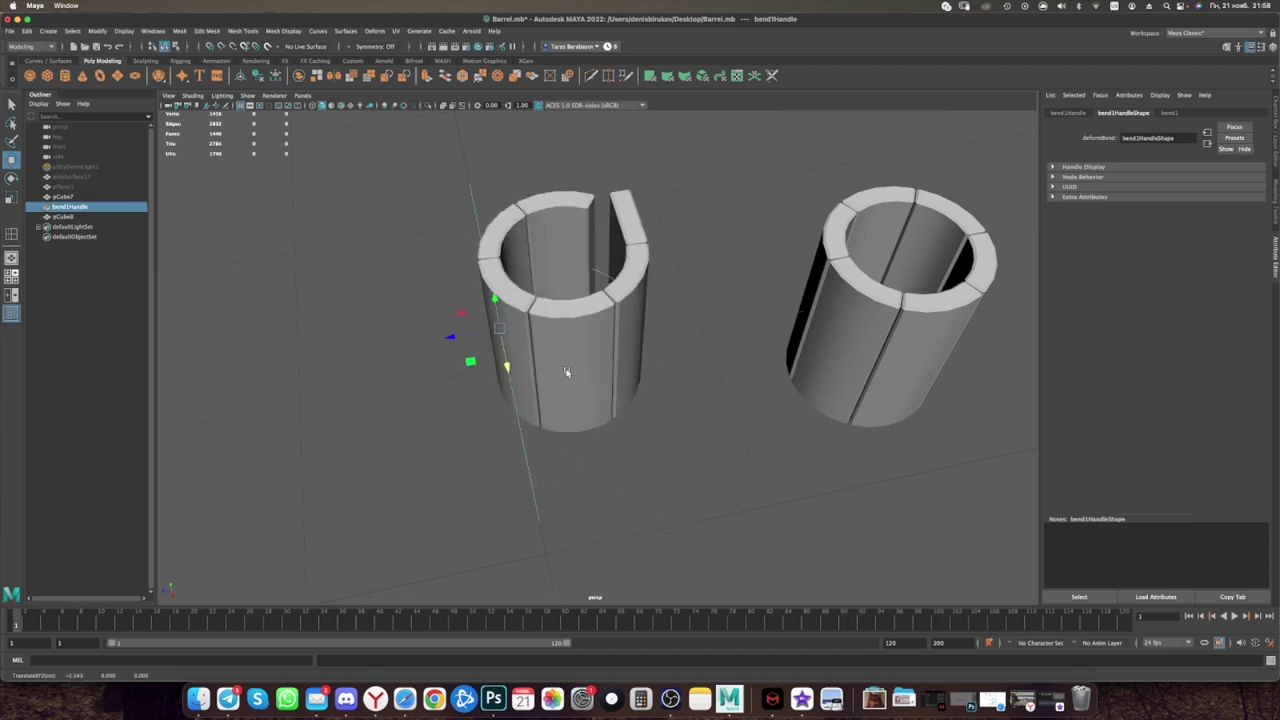
Step: Delete the original bent ring with bend1Handle, leaving pCube8 selected with its pivot centred
drag(390, 186, 676, 488)
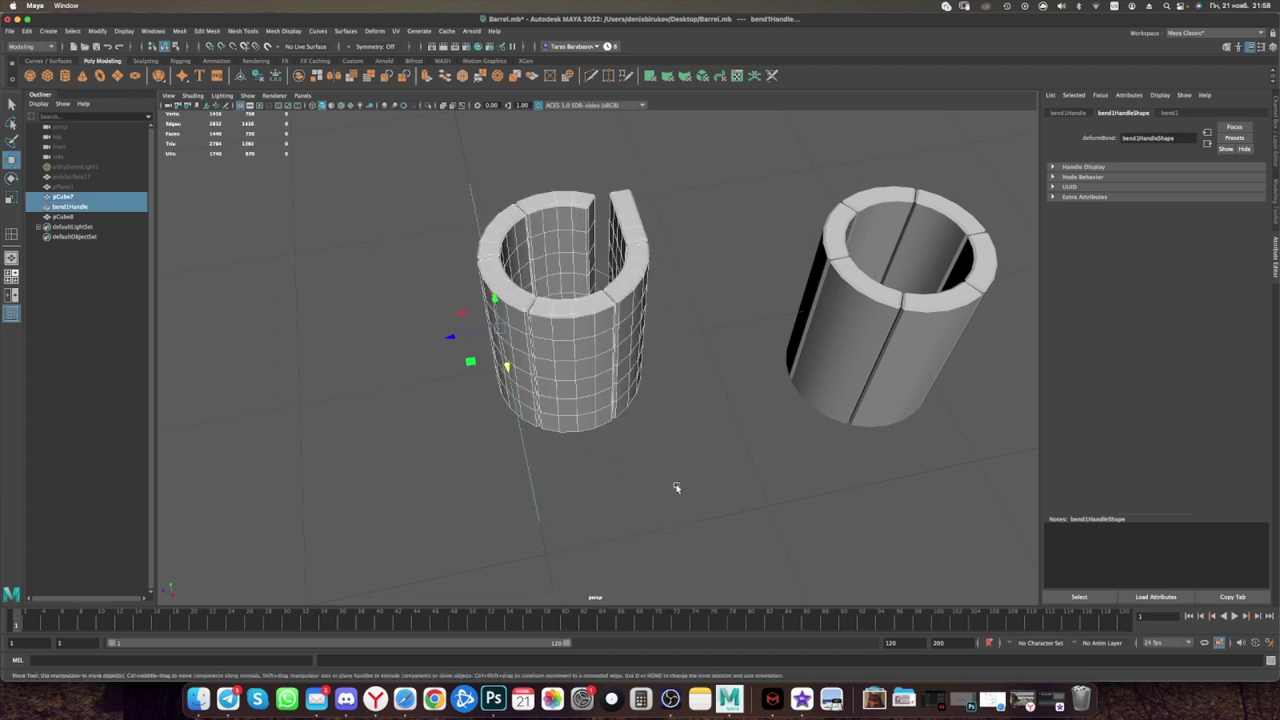
key(Delete)
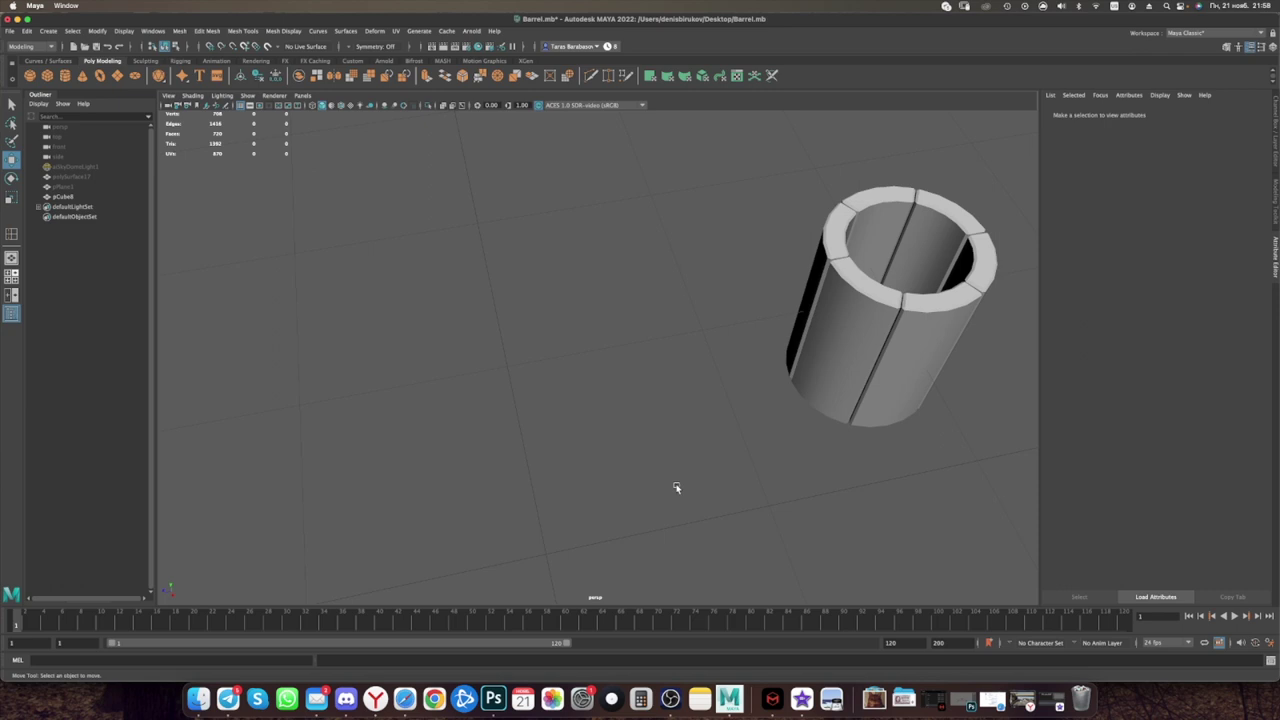
drag(676, 488, 1005, 175)
alt+middle_drag(668, 202, 543, 257)
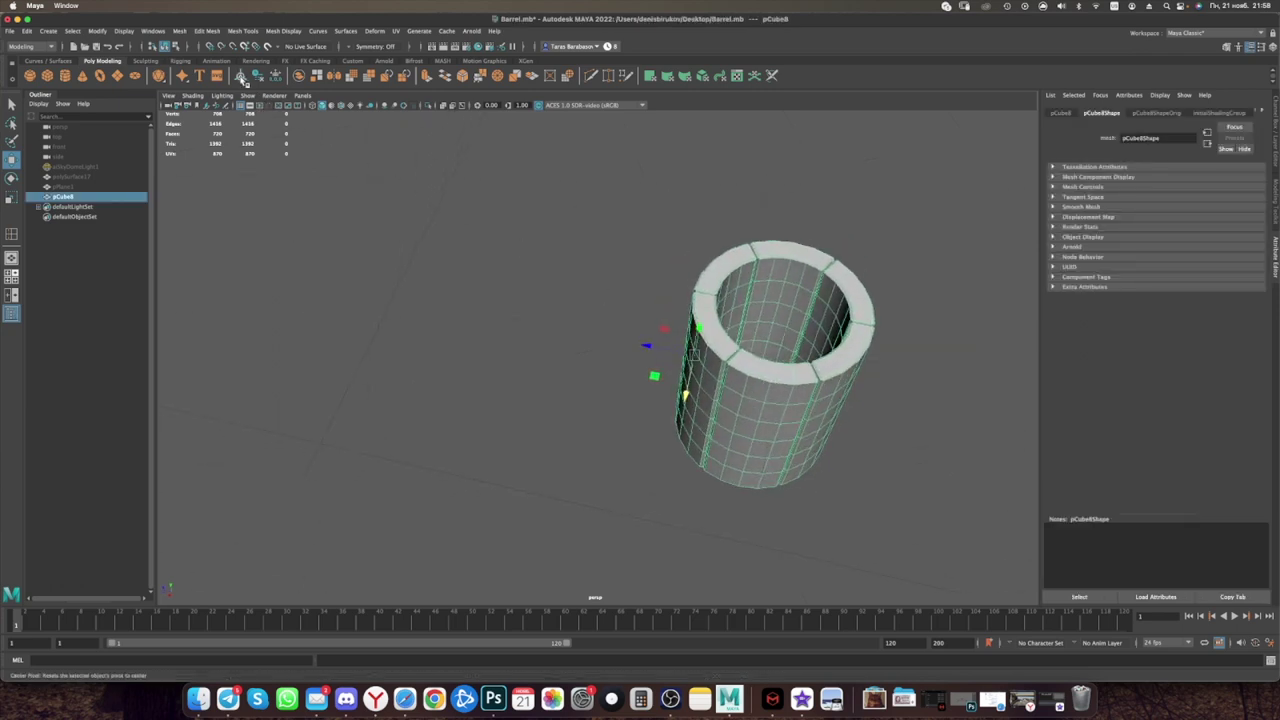
click(241, 77)
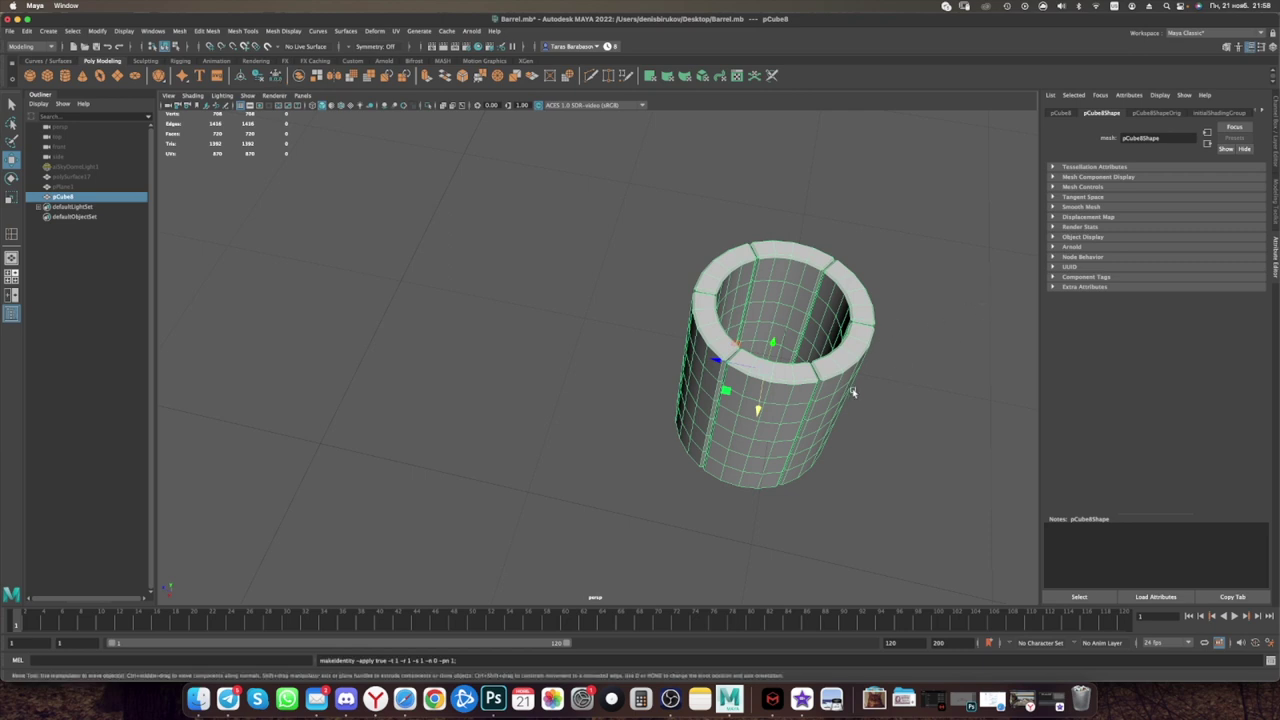
Step: In a side view, scale pCube8's middle vertex rows outward into a barrel bulge
alt+drag(840, 395, 663, 364)
right_click(663, 364)
drag(372, 341, 855, 390)
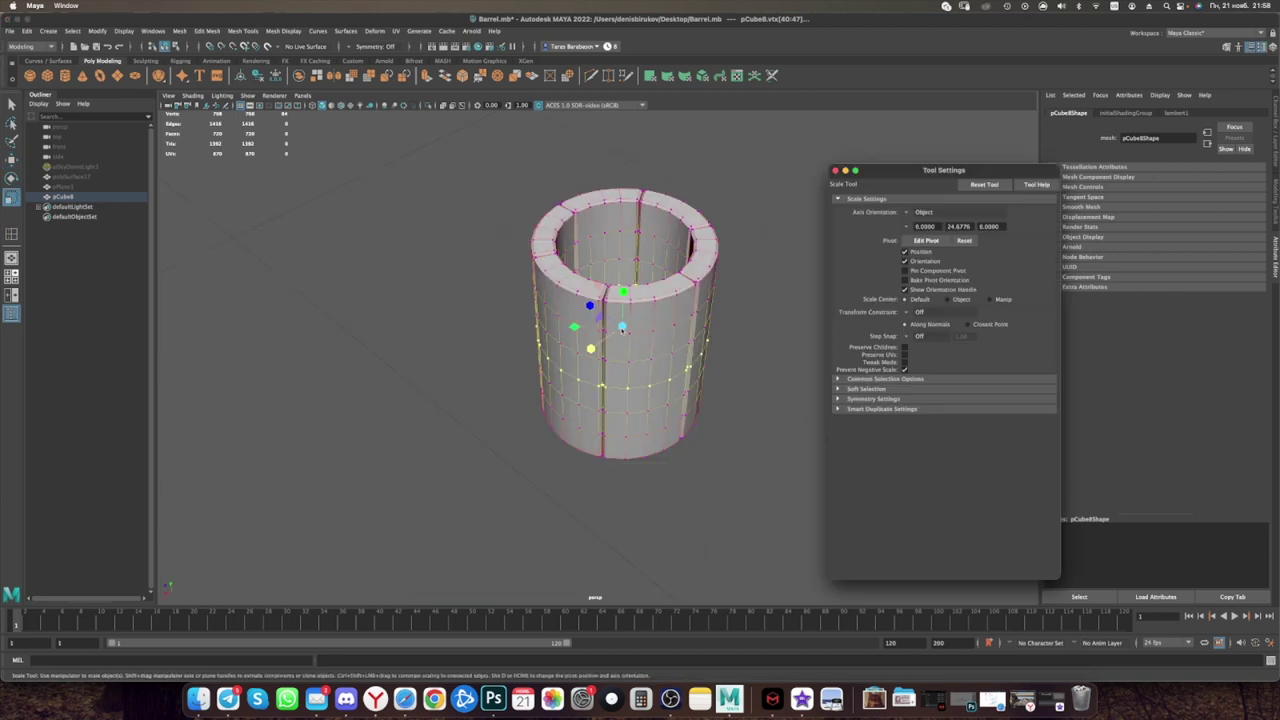
mouse_move(622, 328)
mouse_down()
mouse_move(681, 391)
mouse_move(743, 426)
mouse_up()
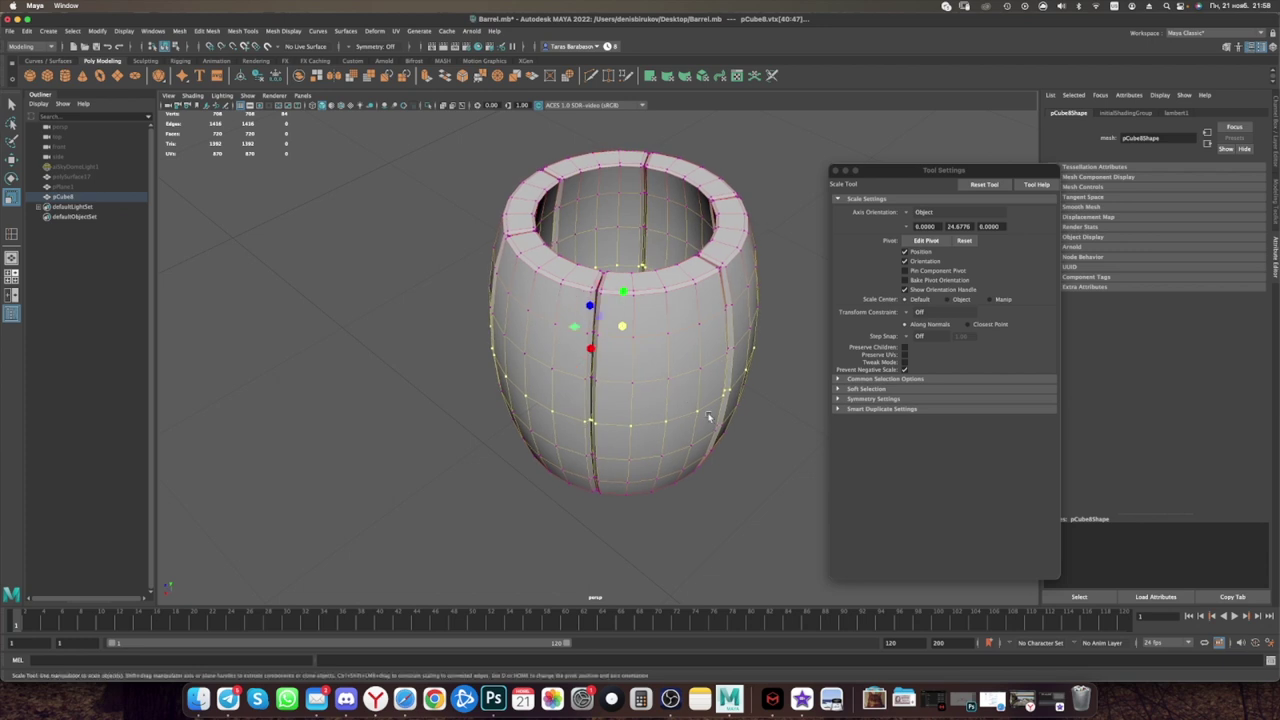
Step: Inspect the bulged barrel from several angles and return pCube8 to object mode
mouse_move(733, 421)
alt+mouse_down()
mouse_move(686, 437)
mouse_move(694, 449)
mouse_move(746, 443)
mouse_move(728, 449)
alt+mouse_up()
alt+drag(607, 340, 598, 340)
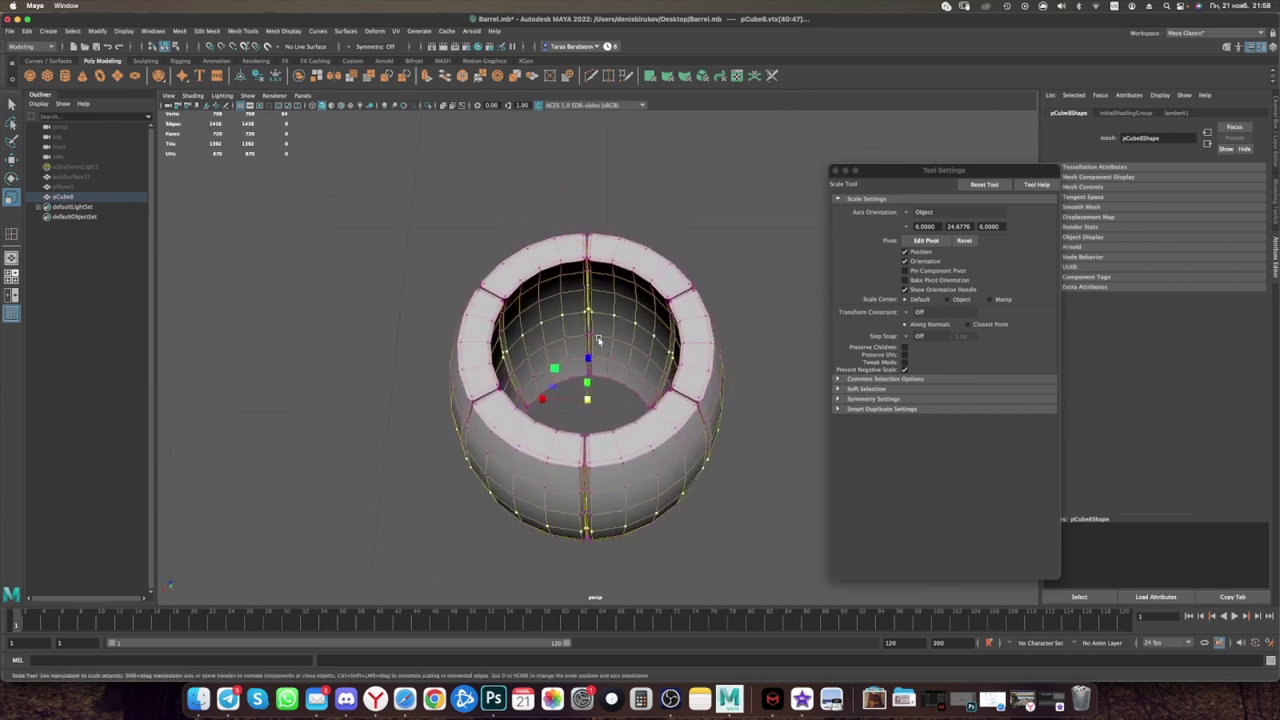
scroll(598, 340, up, 3)
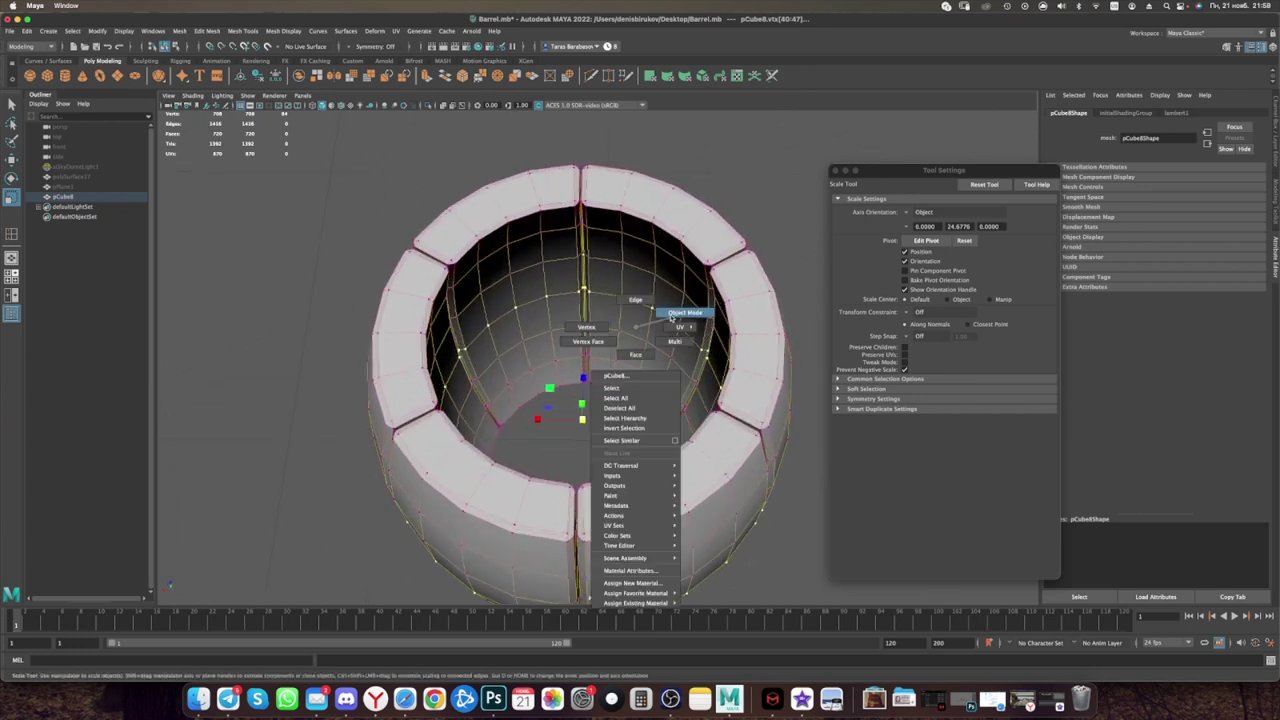
right_drag(634, 330, 686, 314)
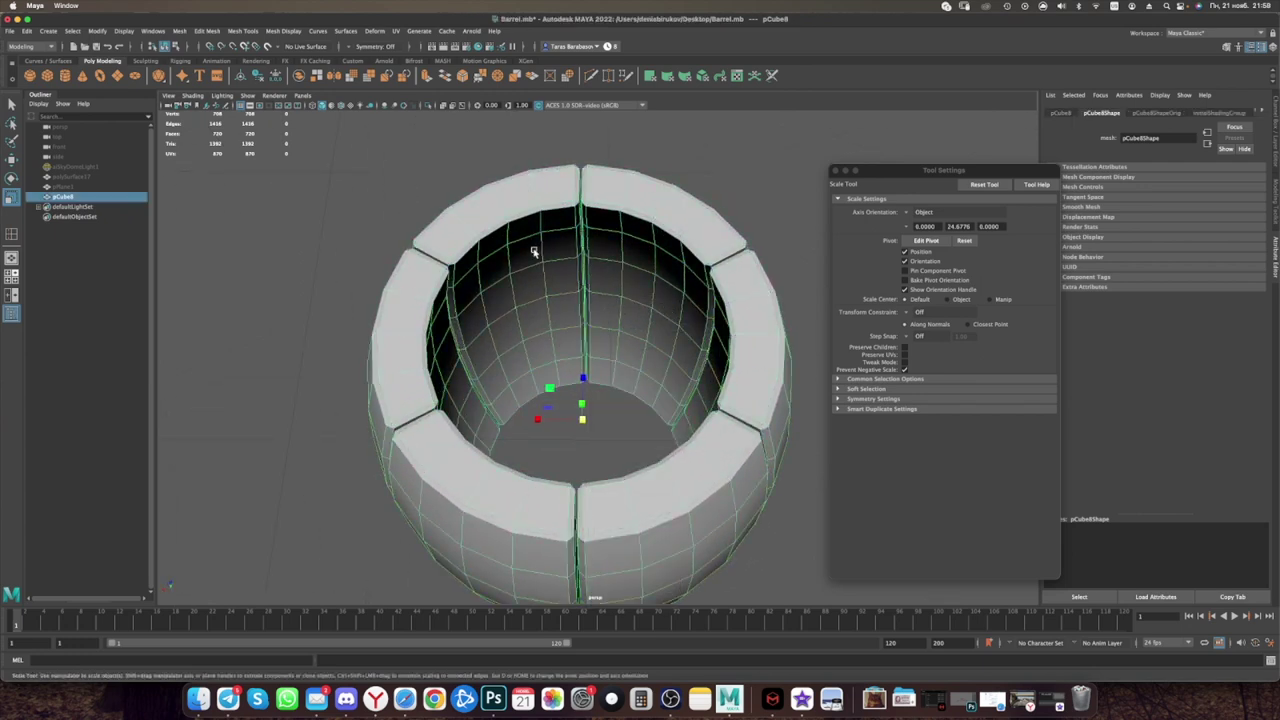
alt+drag(562, 402, 548, 268)
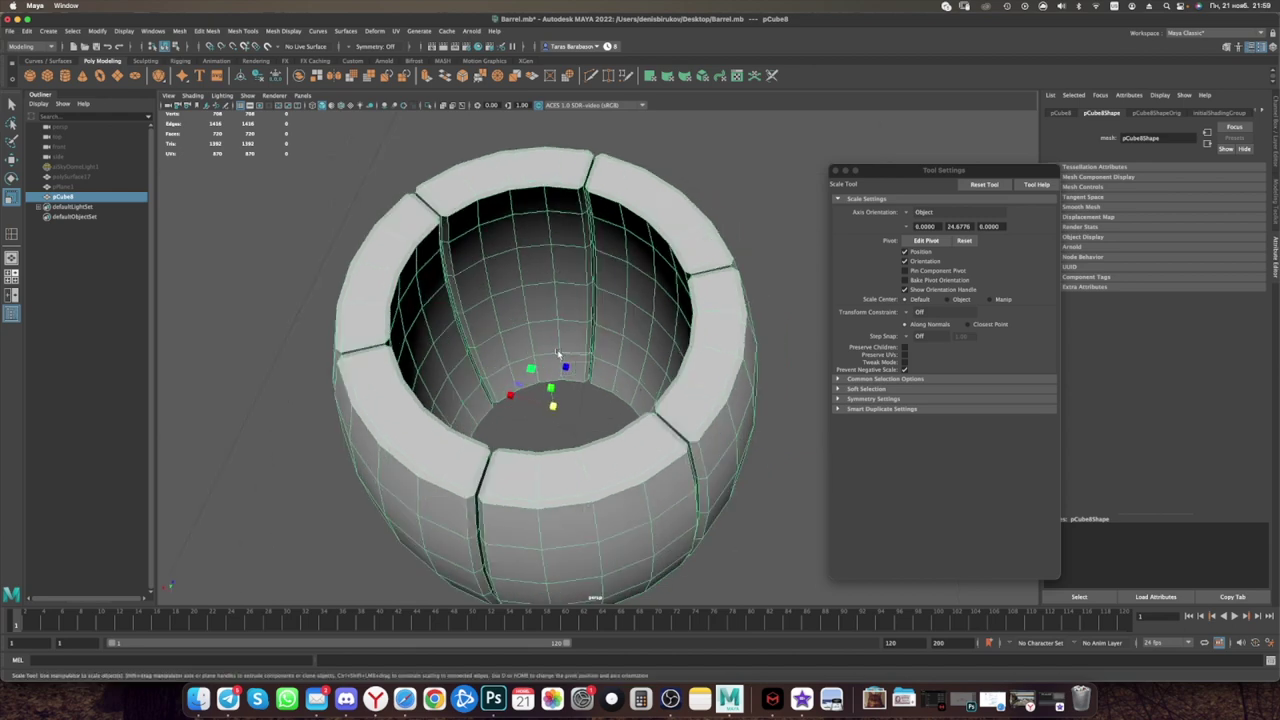
scroll(626, 390, down, 3)
alt+drag(626, 390, 598, 380)
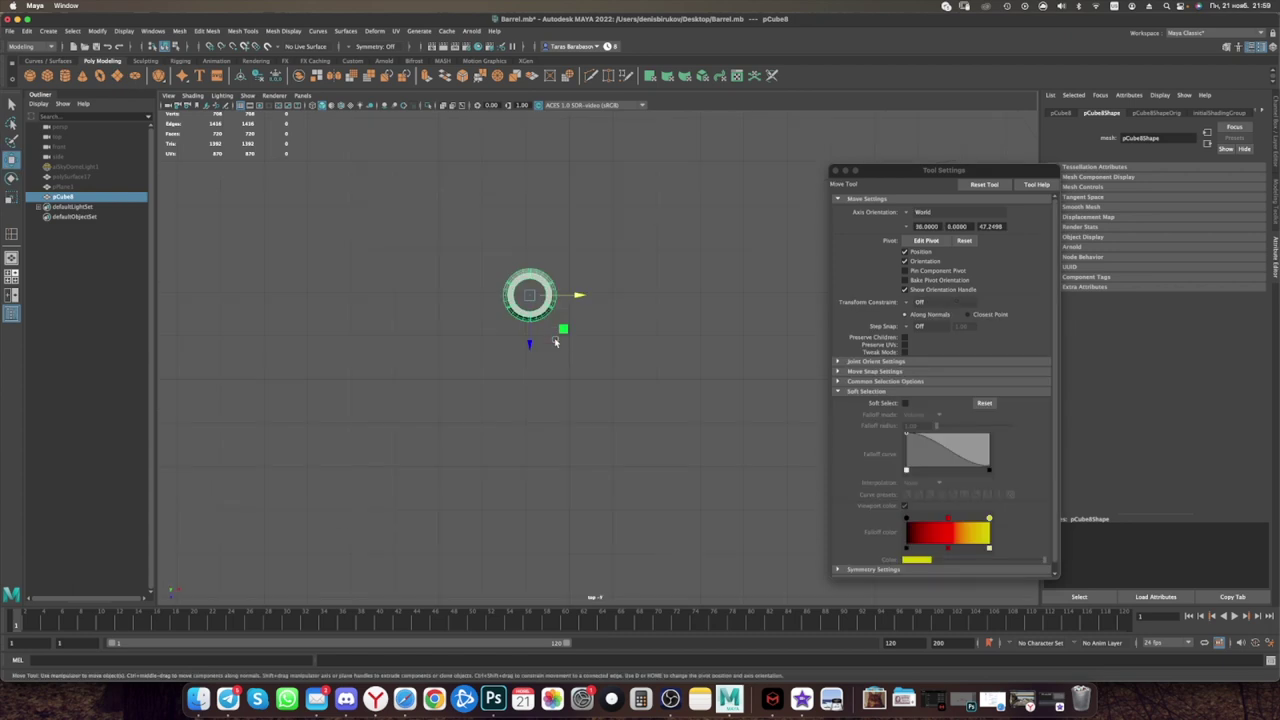
Step: Move the barrel in top view, then frame it back in perspective
mouse_move(578, 296)
mouse_down()
mouse_move(617, 292)
mouse_move(572, 388)
mouse_up()
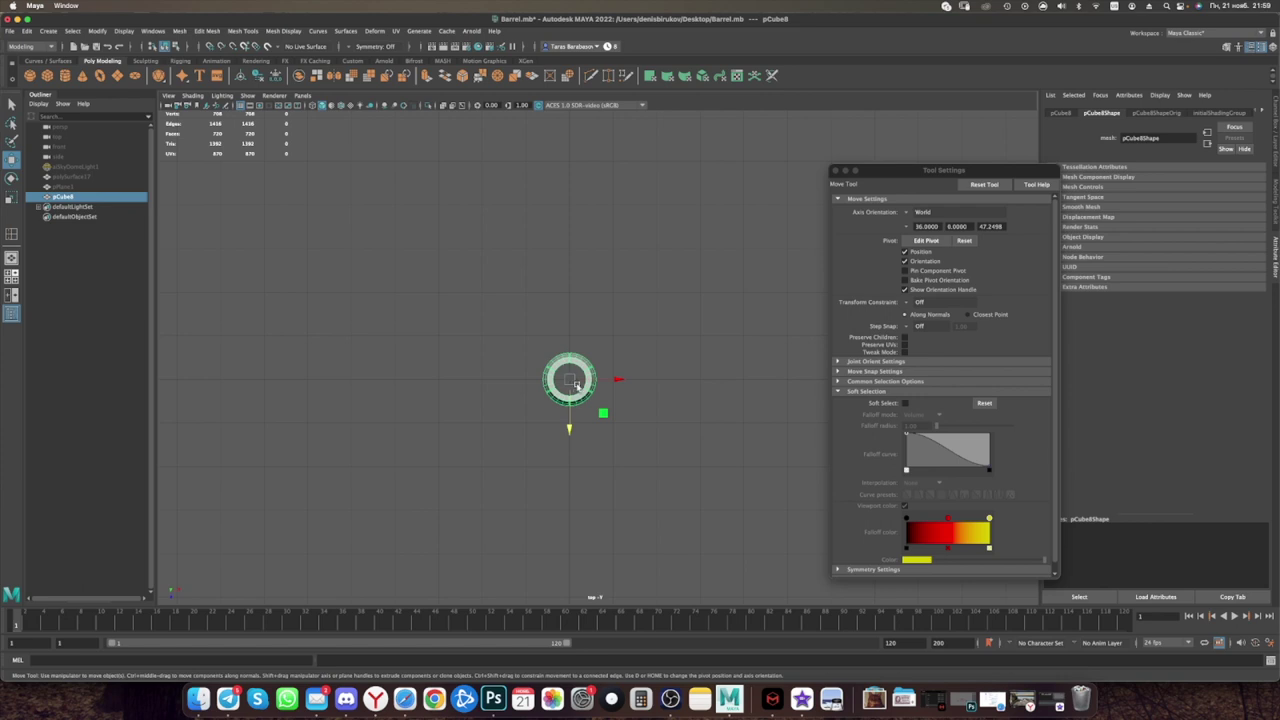
key(space)
key(space)
key(f)
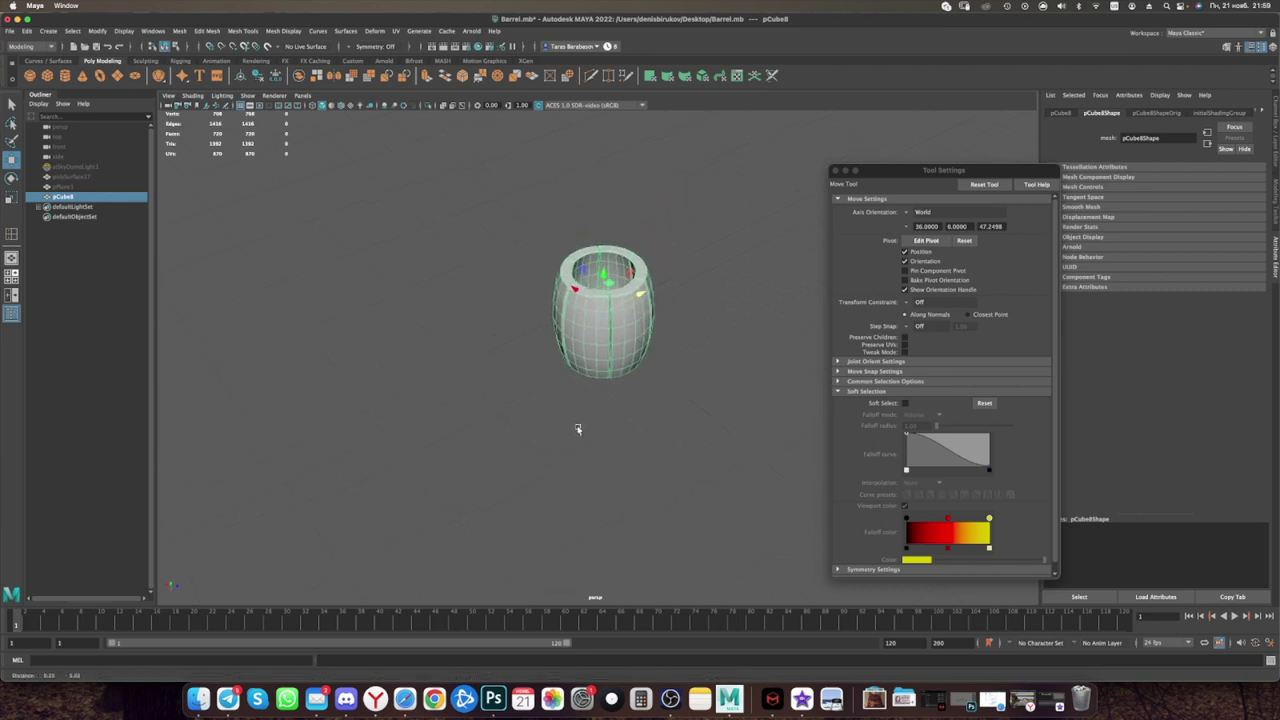
Step: Add a polygon disc, pDisc1, and scale it down around the barrel
key(g)
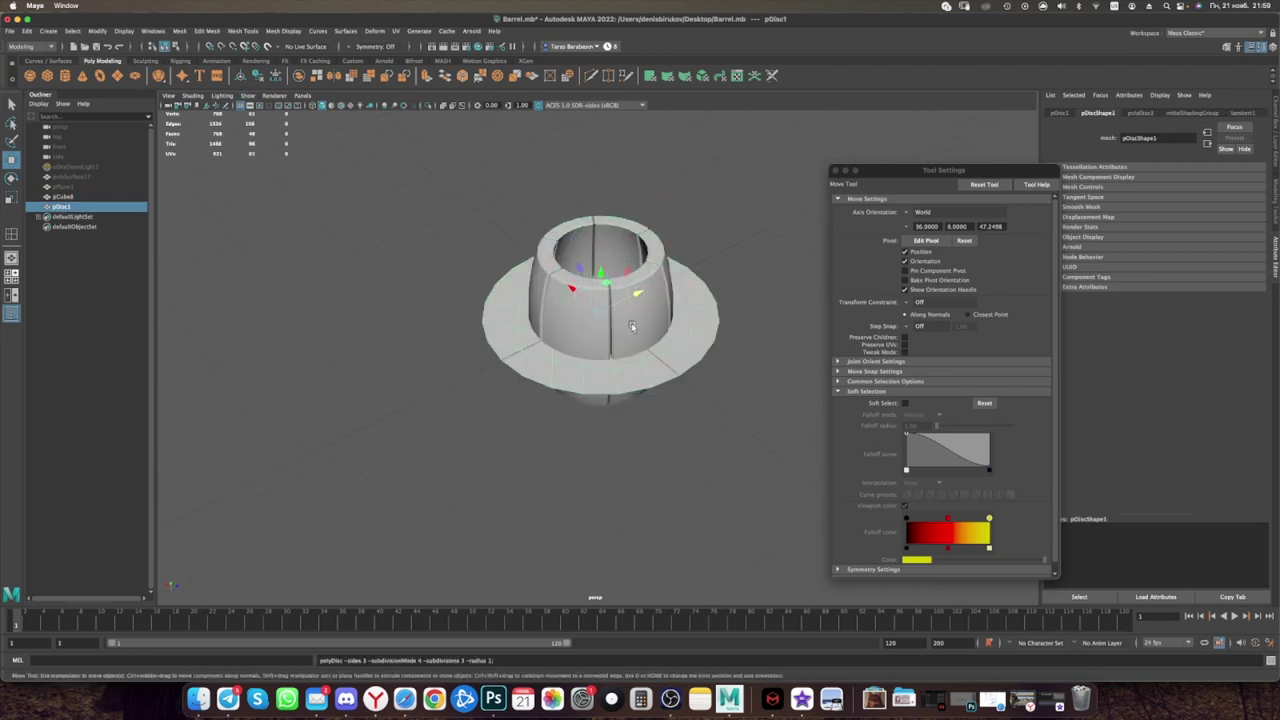
key(e)
key(r)
drag(605, 315, 528, 261)
Step: Reselect the barrel with the Move tool and view it from a lower, side-on angle
click(560, 270)
key(w)
alt+drag(600, 300, 660, 240)
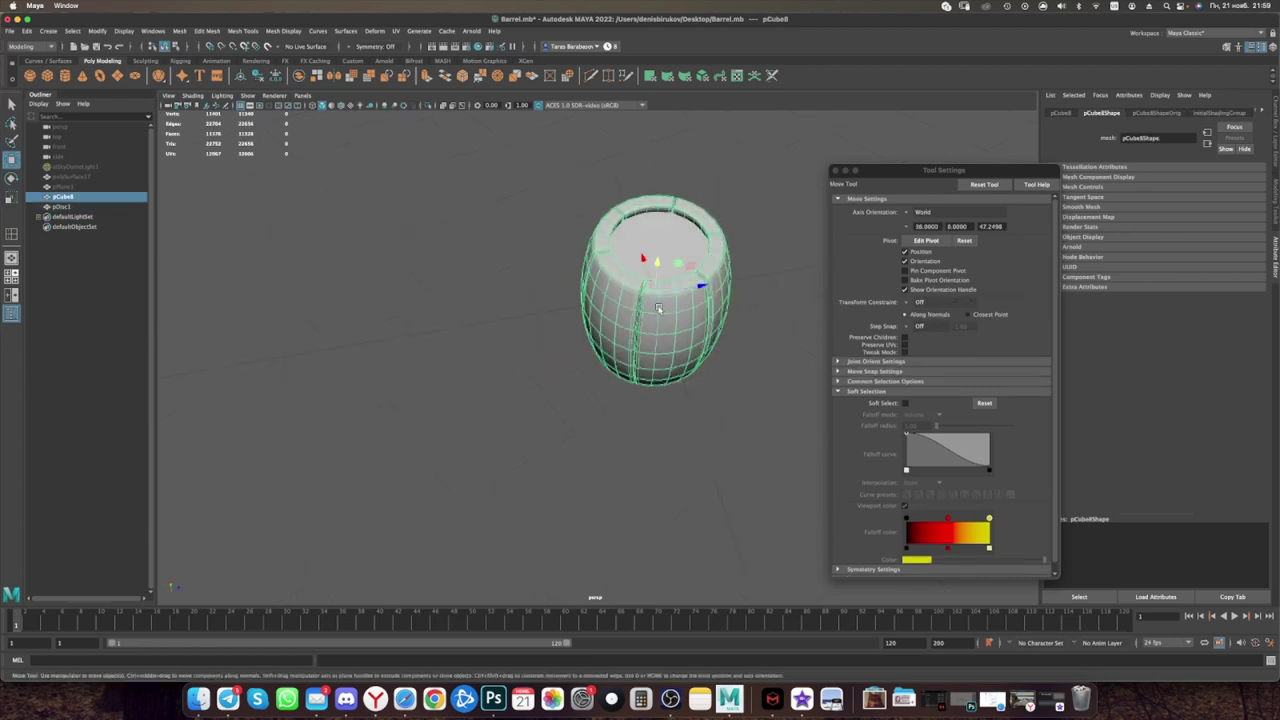
scroll(600, 388, up, 2)
mouse_move(600, 388)
alt+mouse_down()
mouse_move(598, 372)
mouse_move(562, 383)
mouse_move(445, 450)
mouse_move(503, 465)
mouse_move(549, 422)
alt+mouse_up()
scroll(598, 375, up, 3)
scroll(478, 452, down, 3)
scroll(549, 422, up, 3)
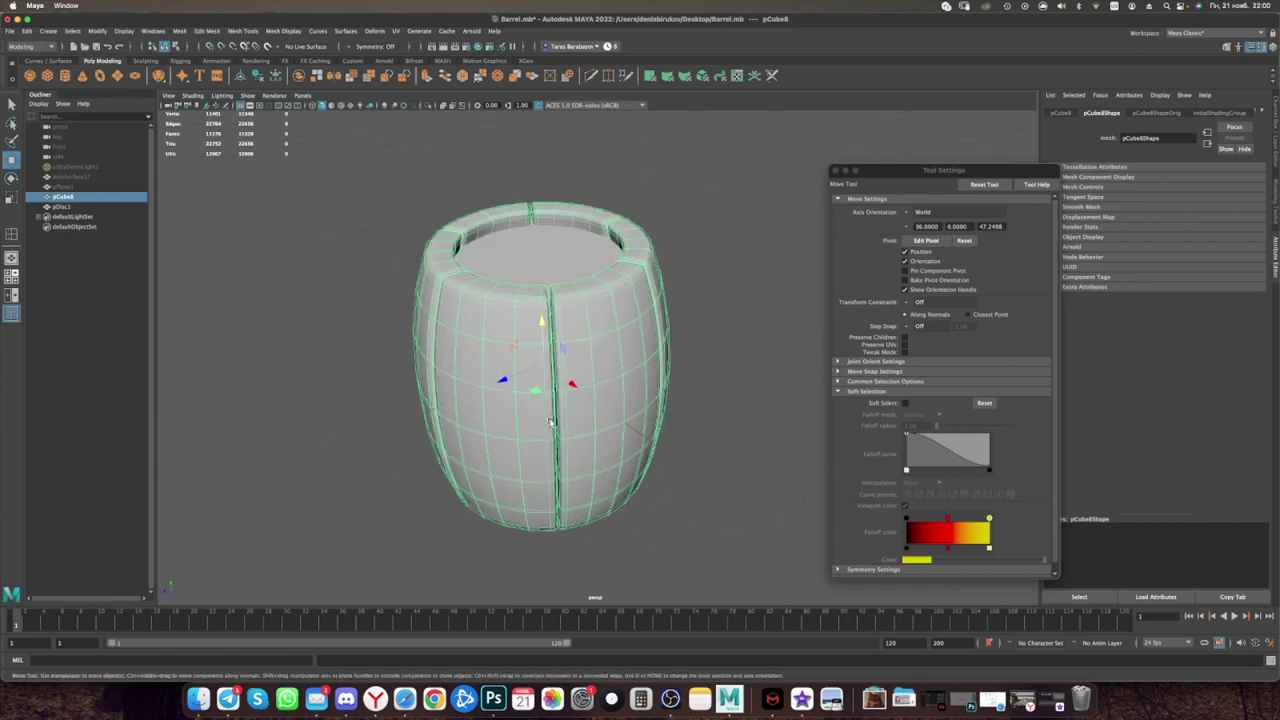